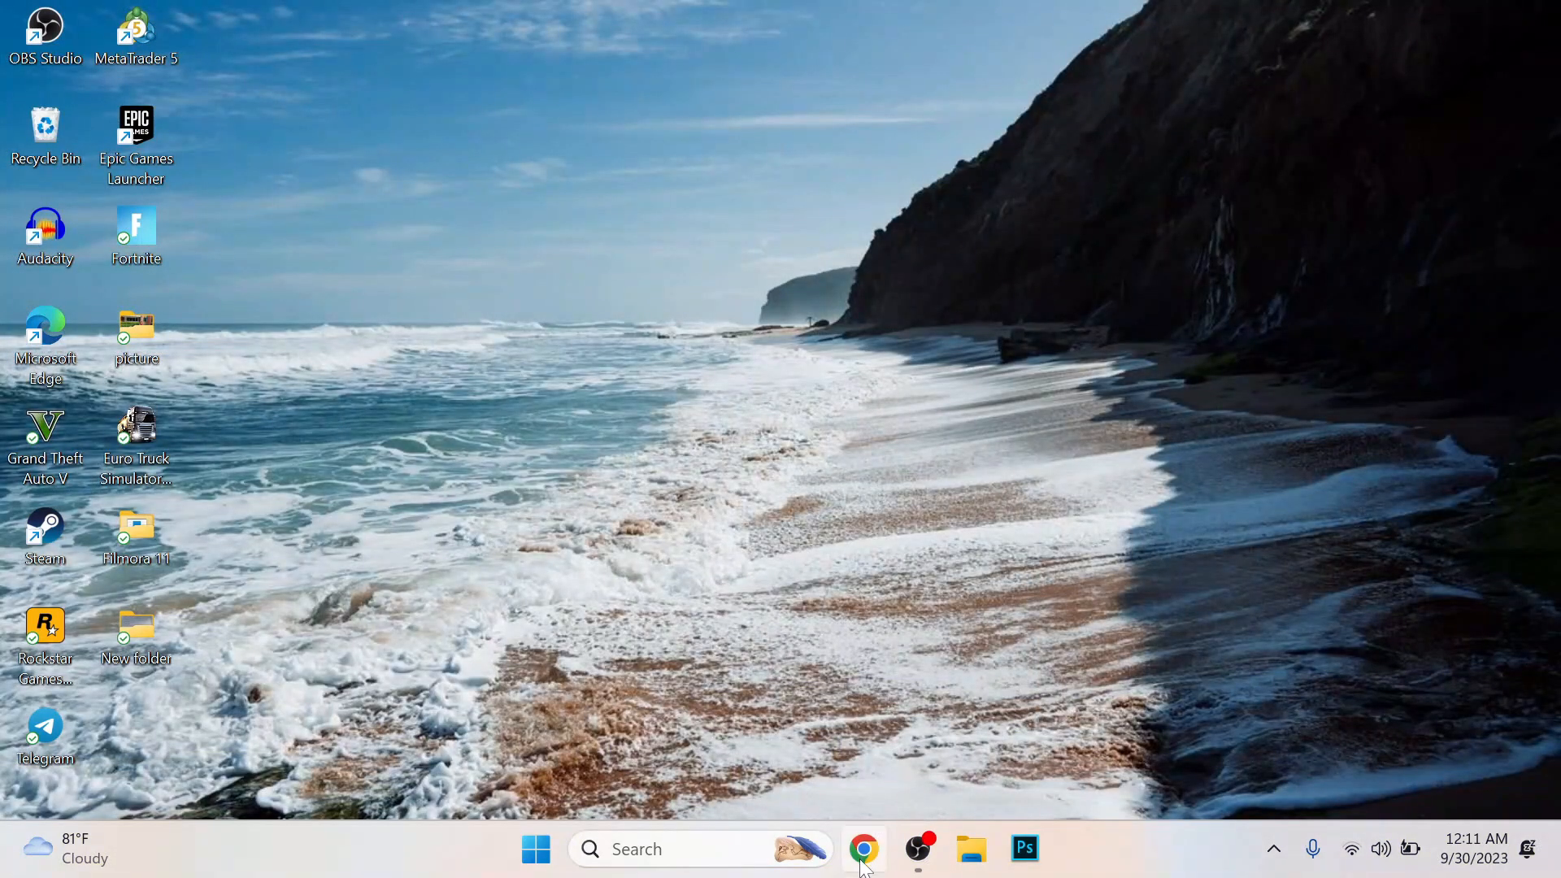
Open Chrome with the third user profile and search Google for "windows 10 downlode"
left_click(863, 848)
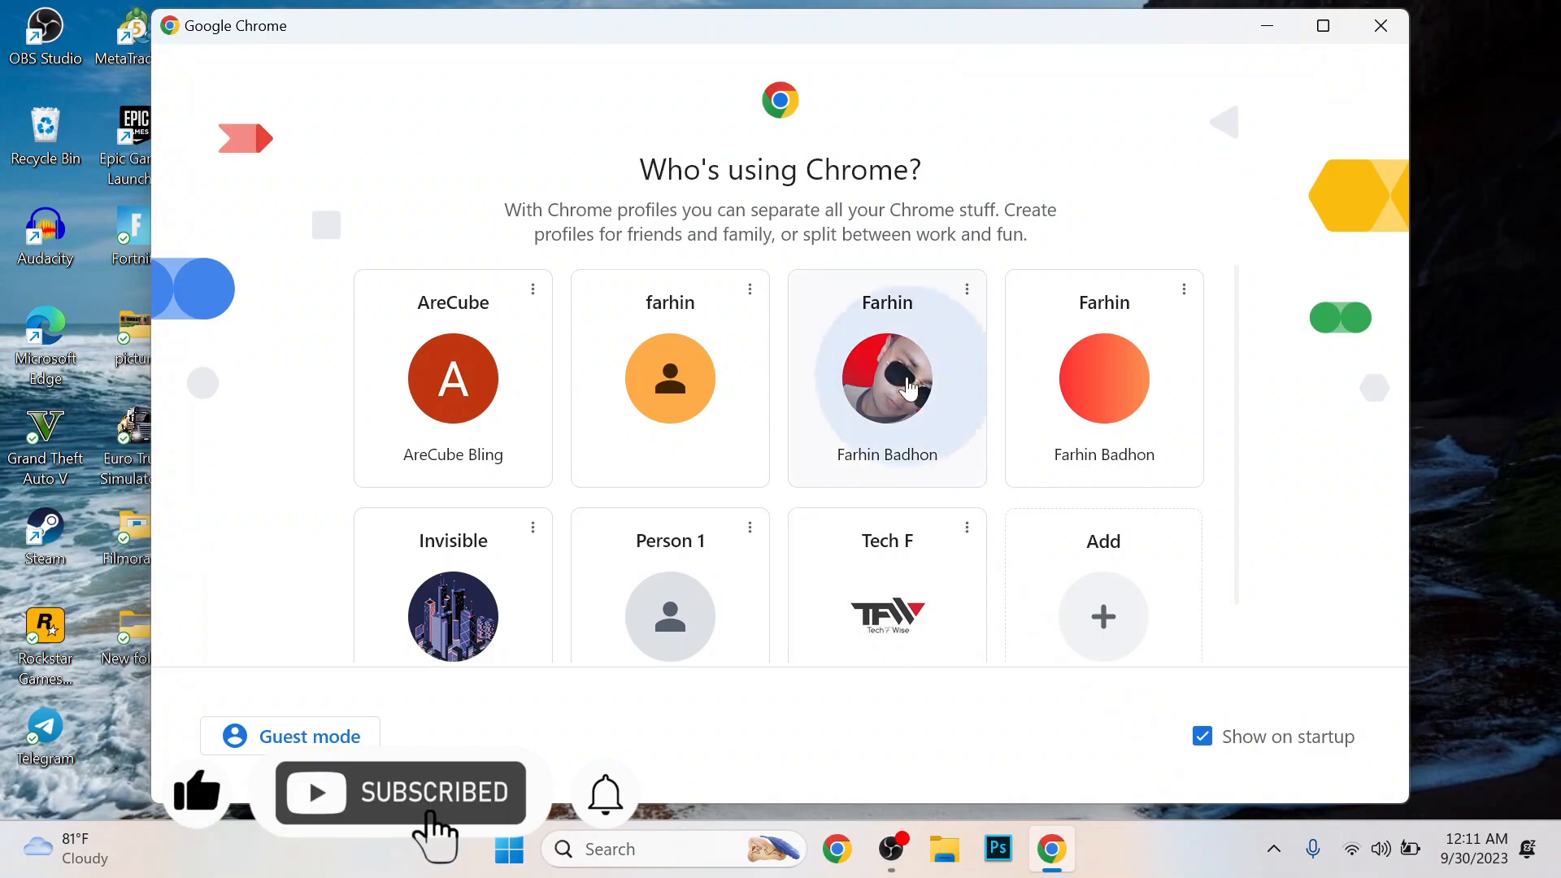
left_click(908, 388)
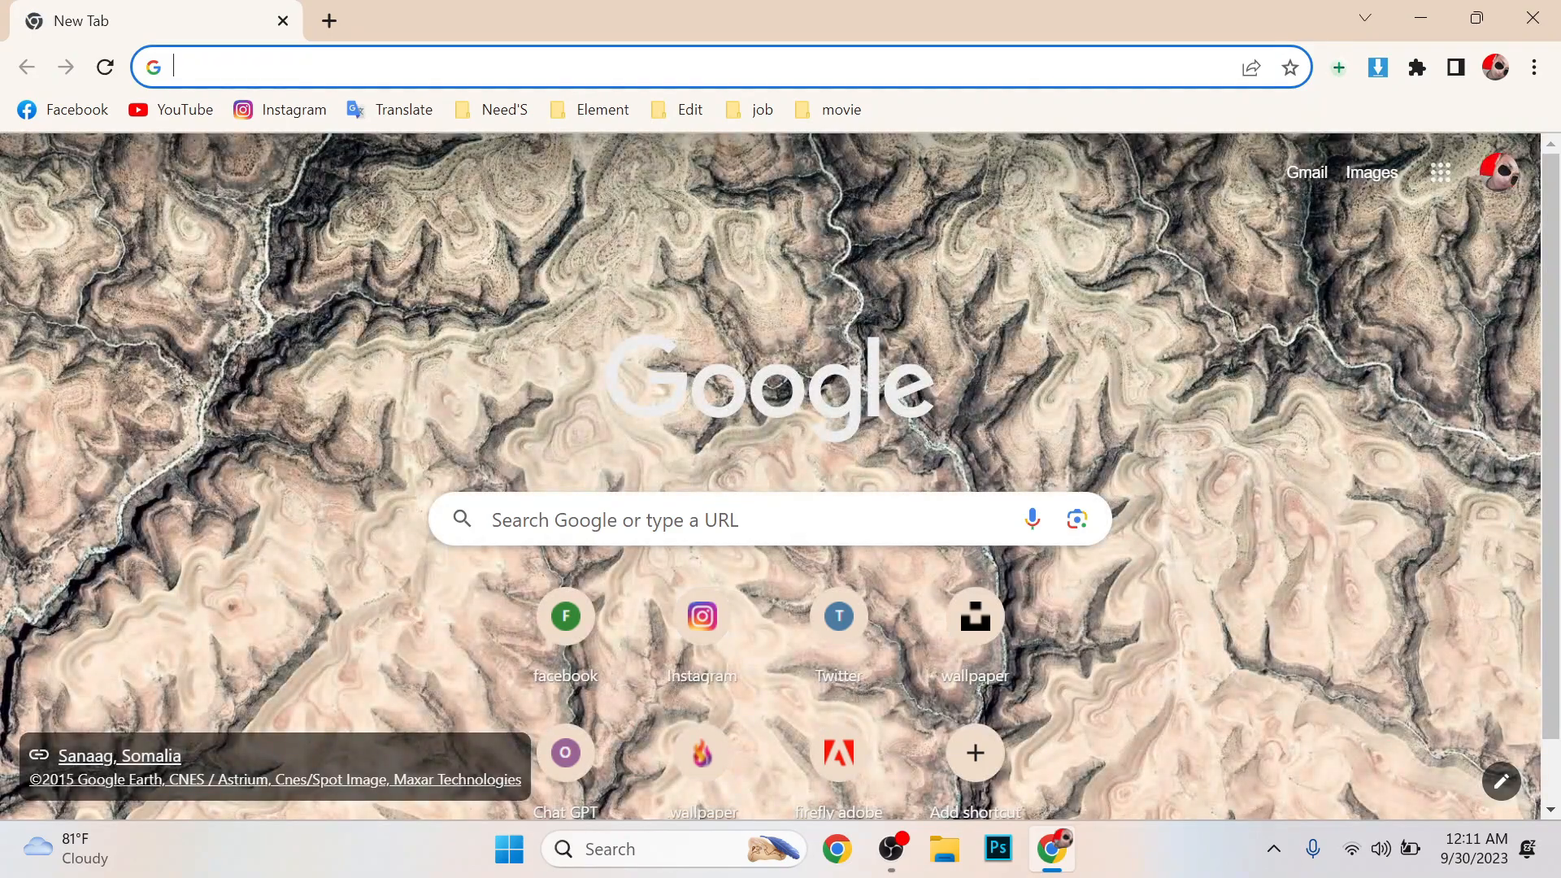
left_click(769, 519)
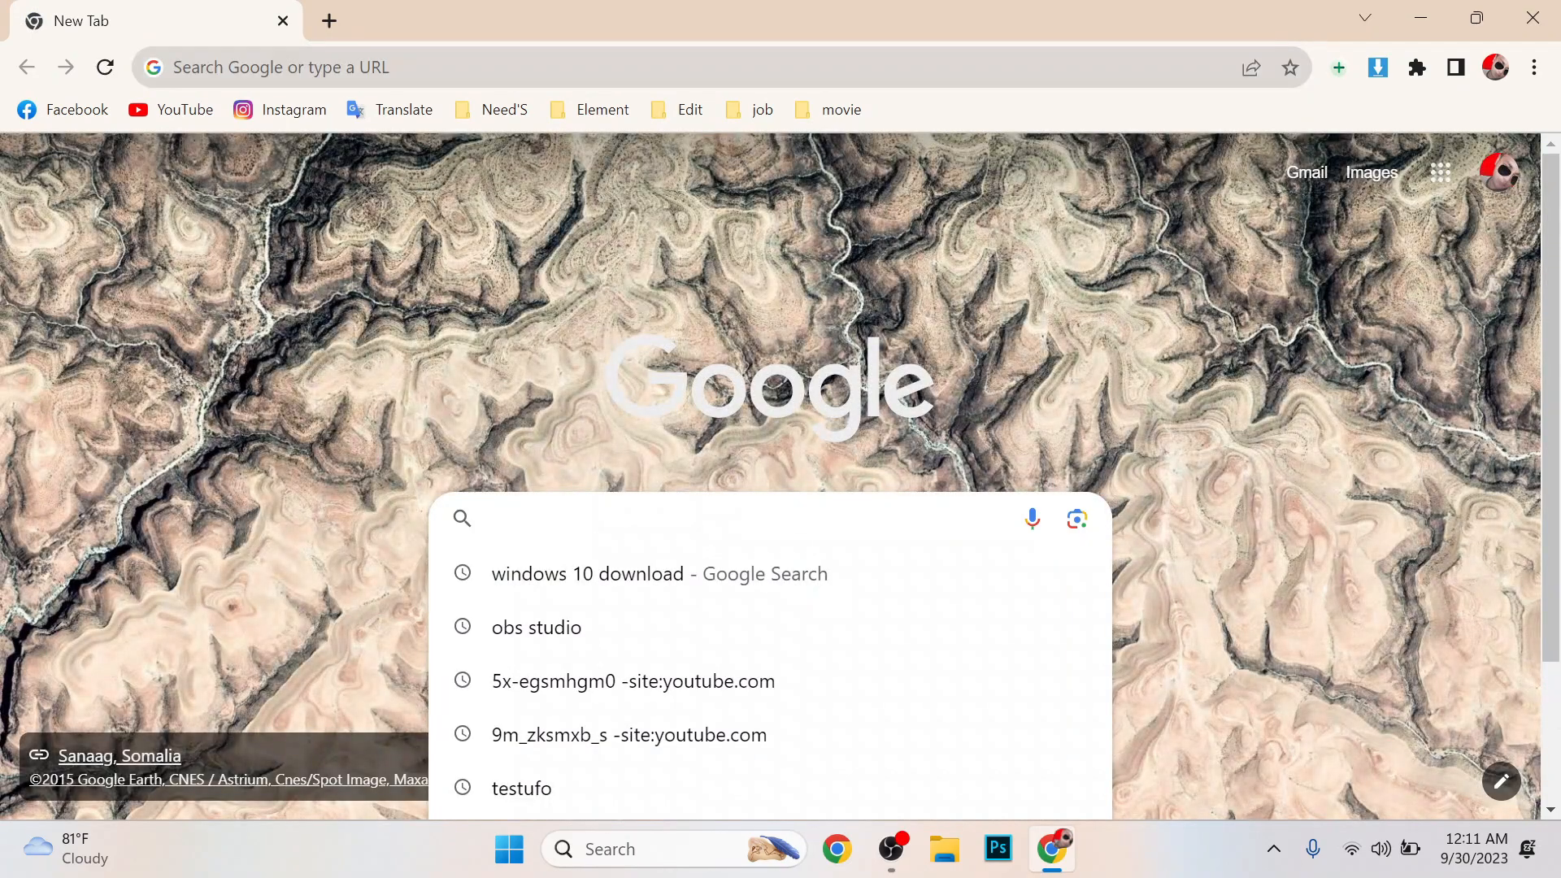
type("w")
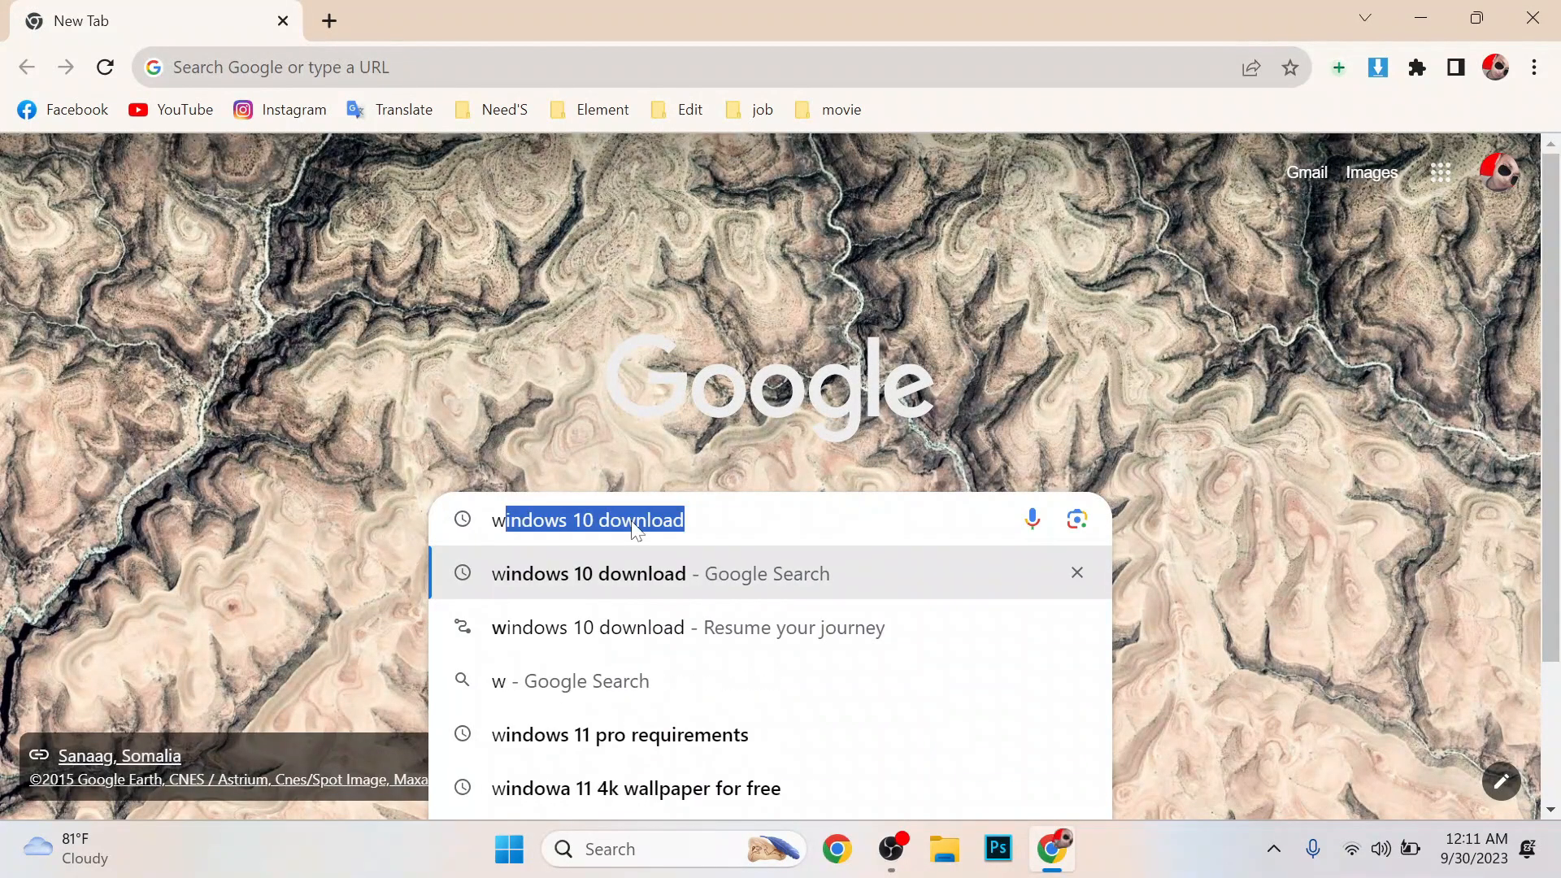
type("in")
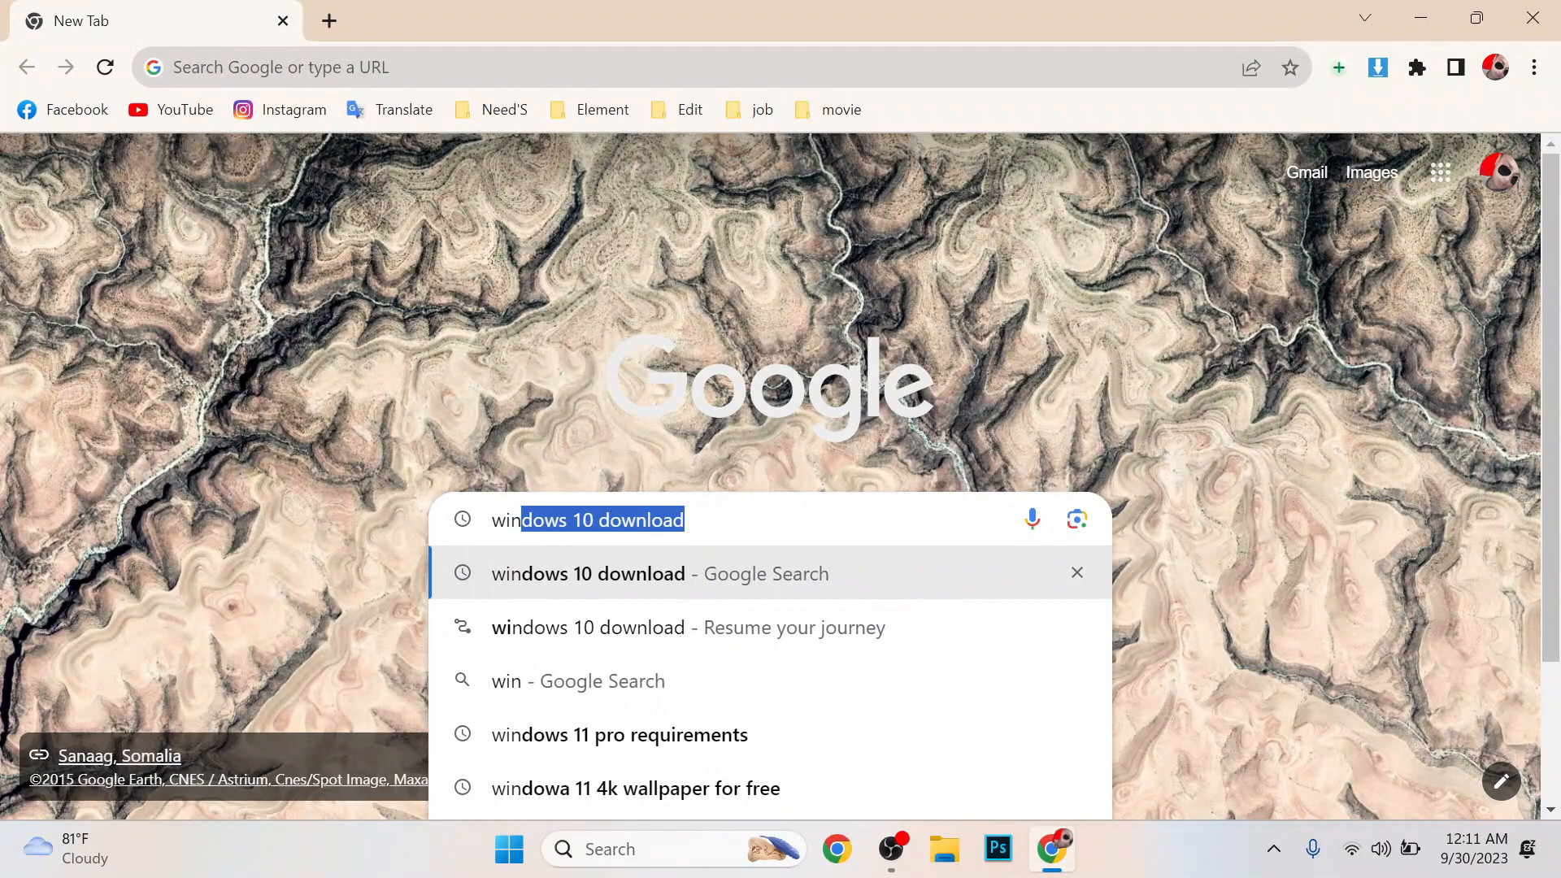
type("dows")
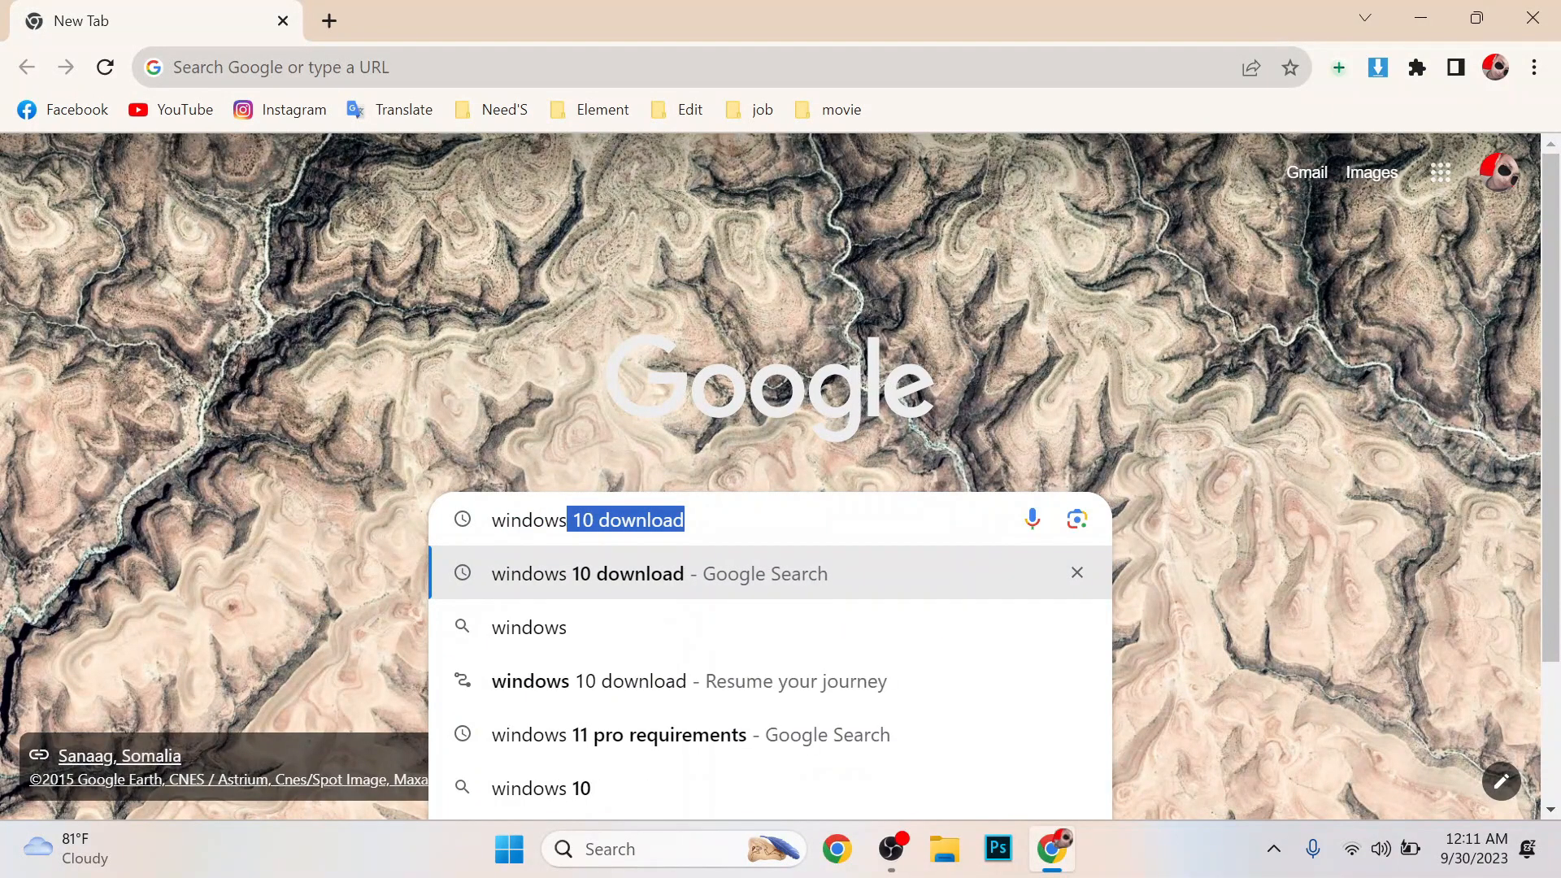
type(" 10 ")
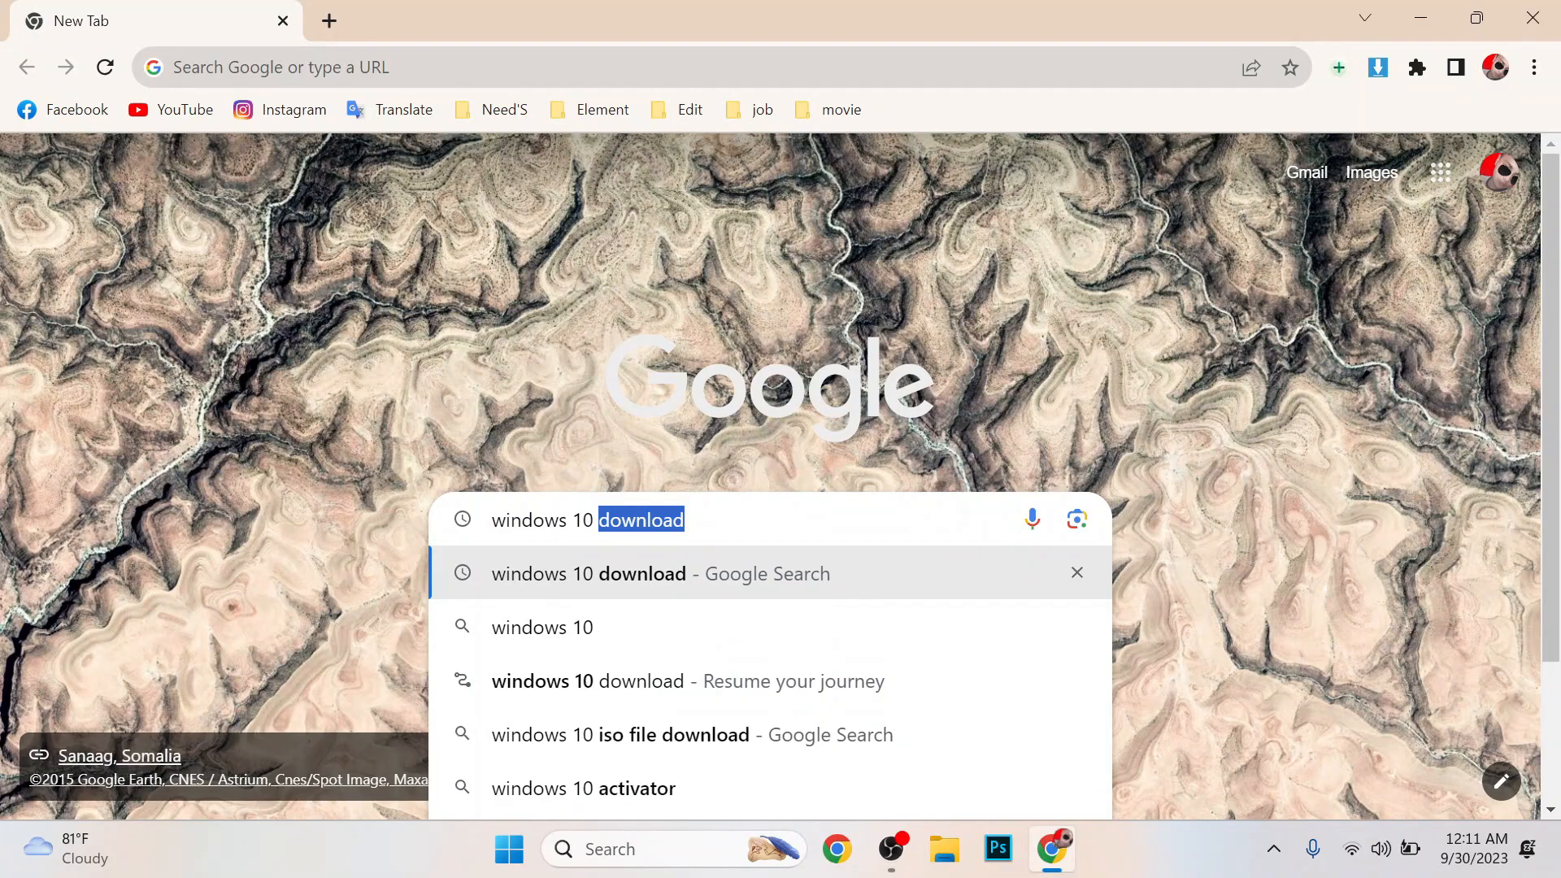
type("down")
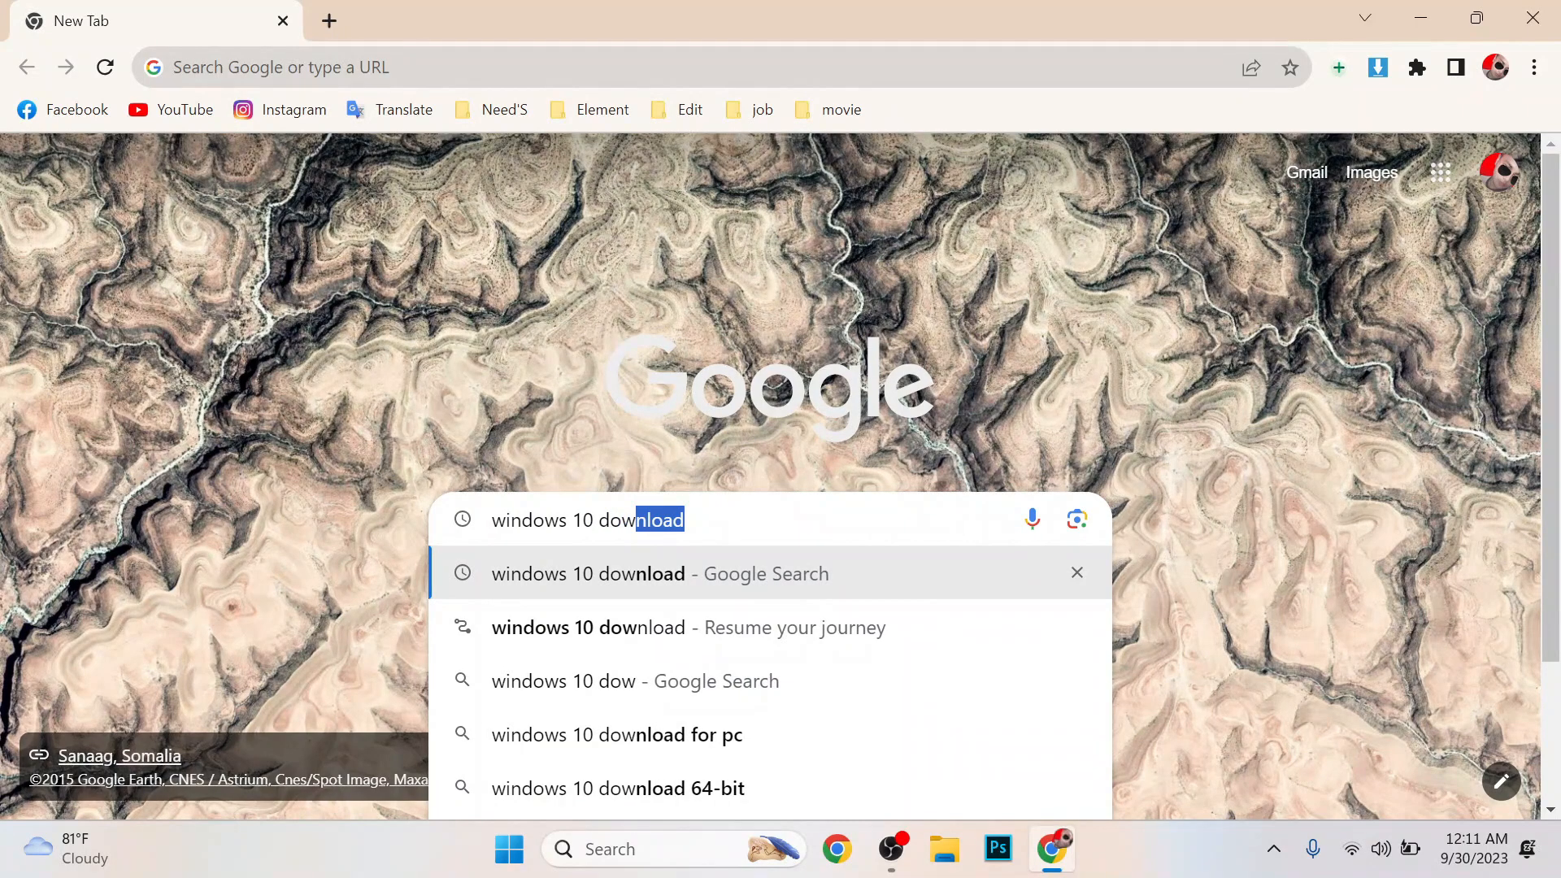
type("lode")
key("Return")
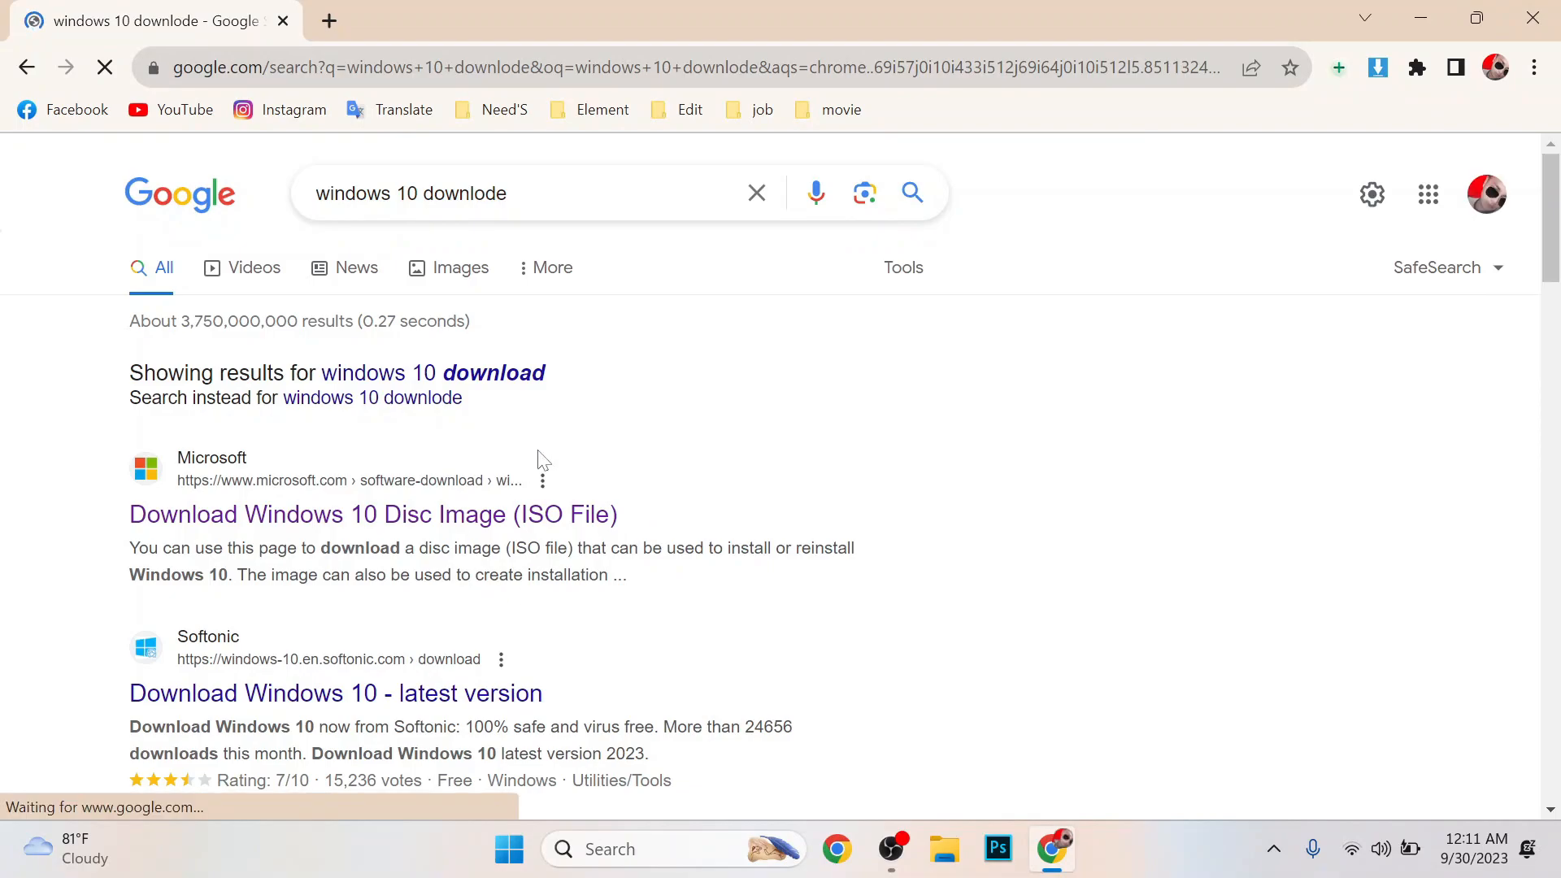
Open Microsoft's "Download Windows 10 Disc Image (ISO File)" search result and look over the download options on its page
left_click(238, 524)
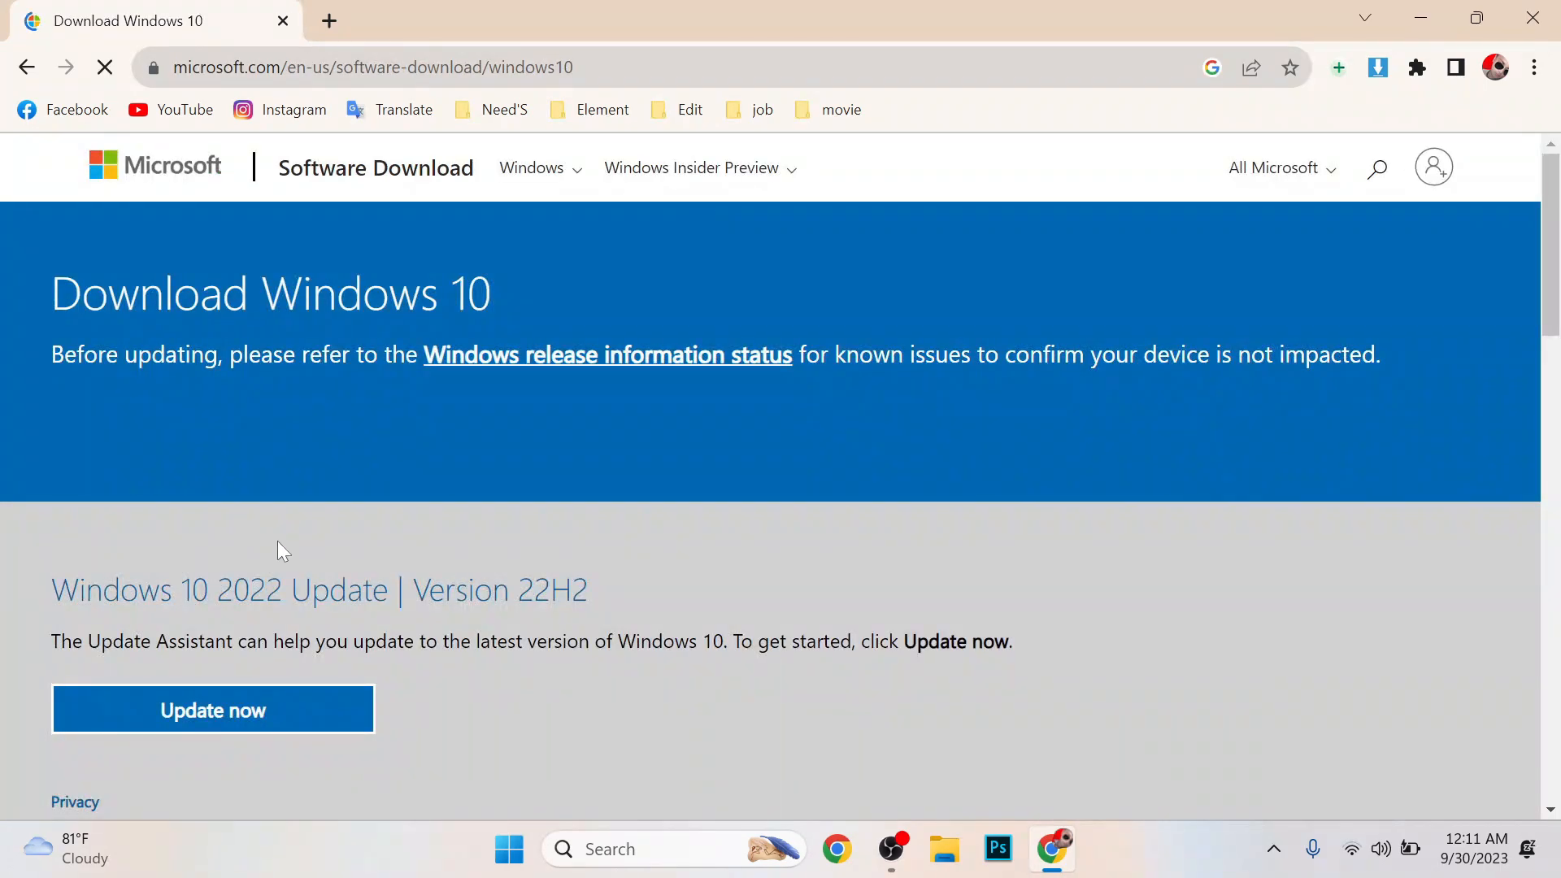
scroll(771, 475, "down", 1)
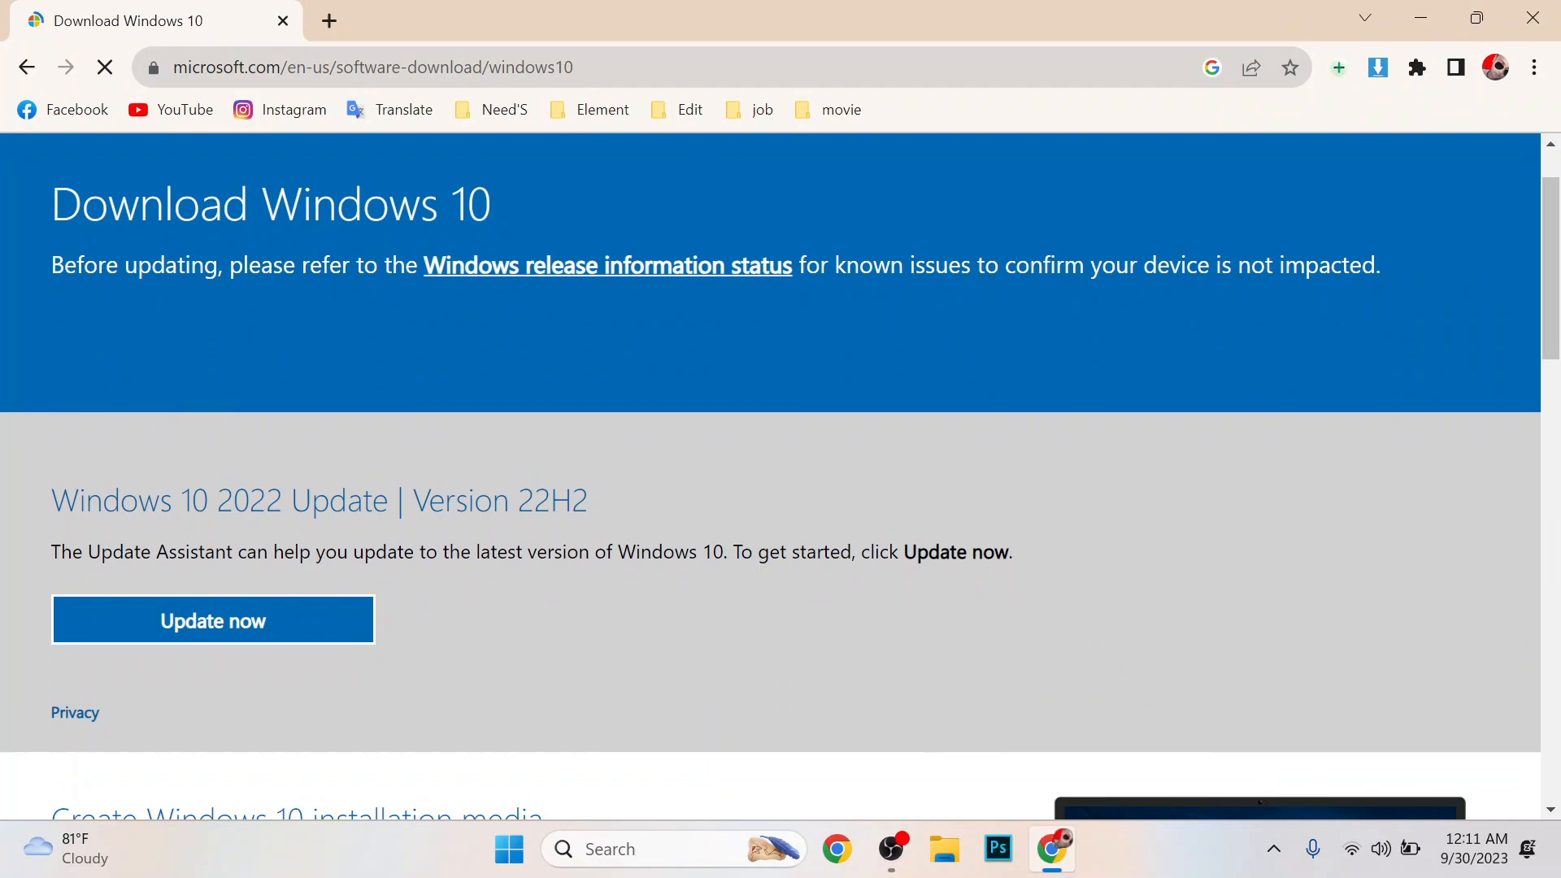
scroll(370, 584, "down", 5)
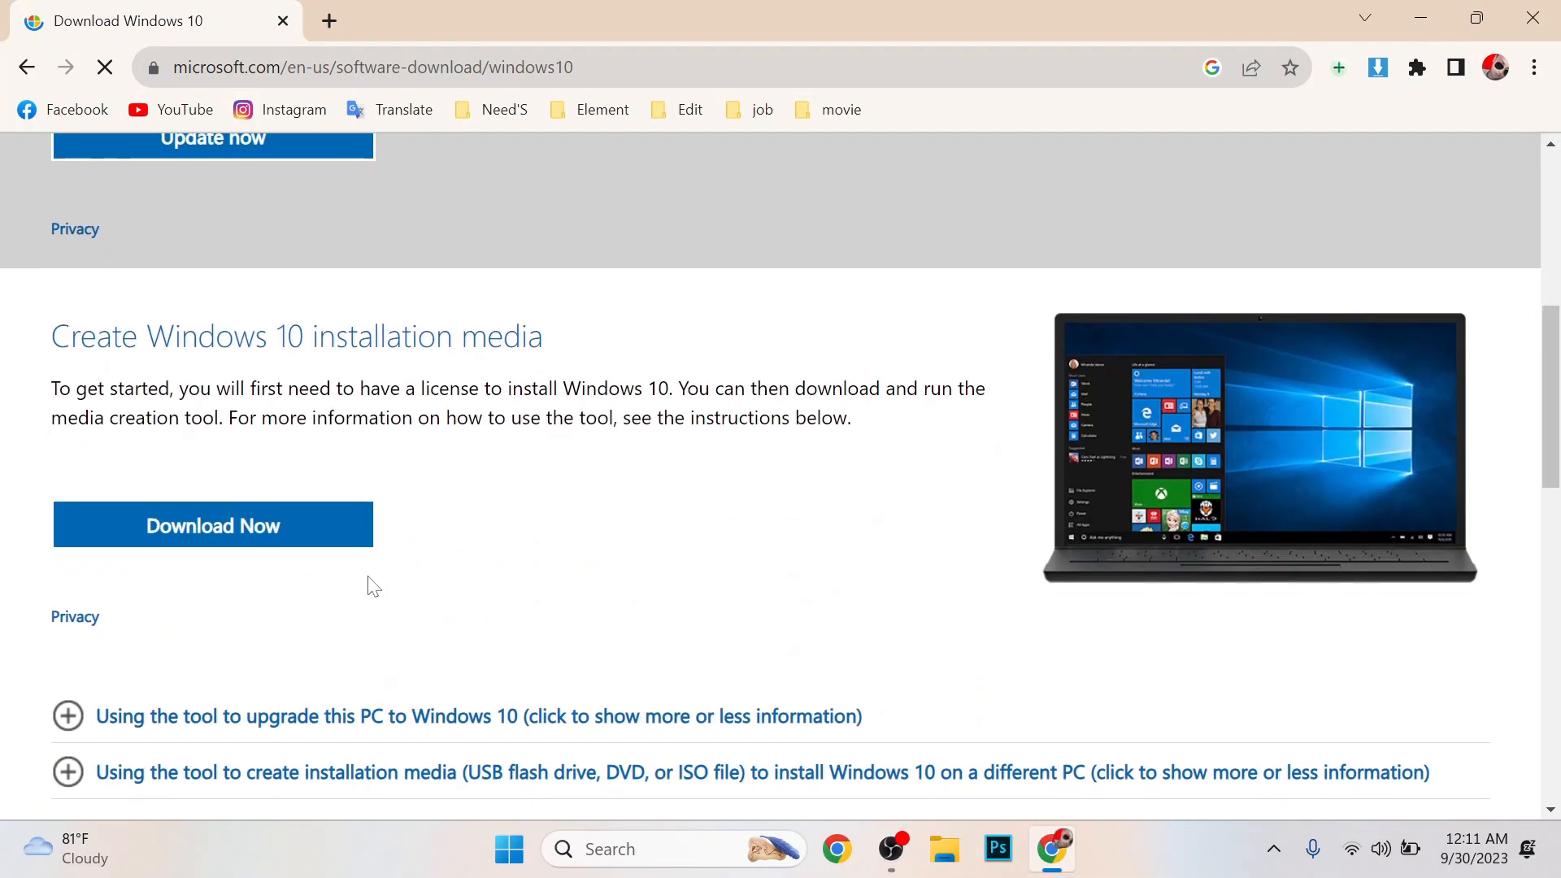
scroll(370, 584, "down", 10)
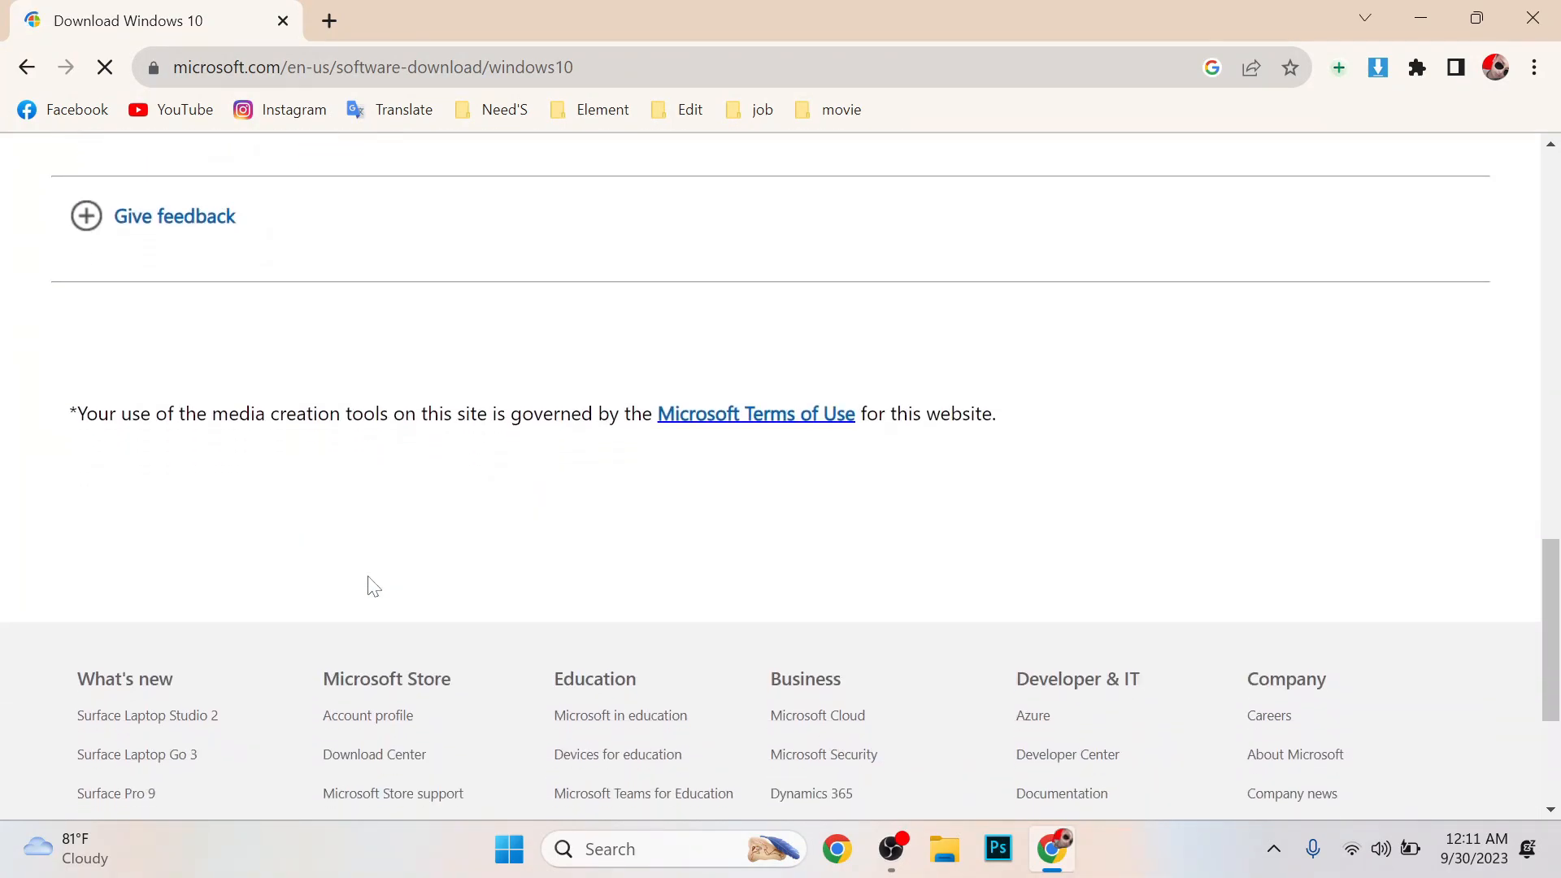
scroll(370, 584, "down", 3)
scroll(370, 584, "up", 7)
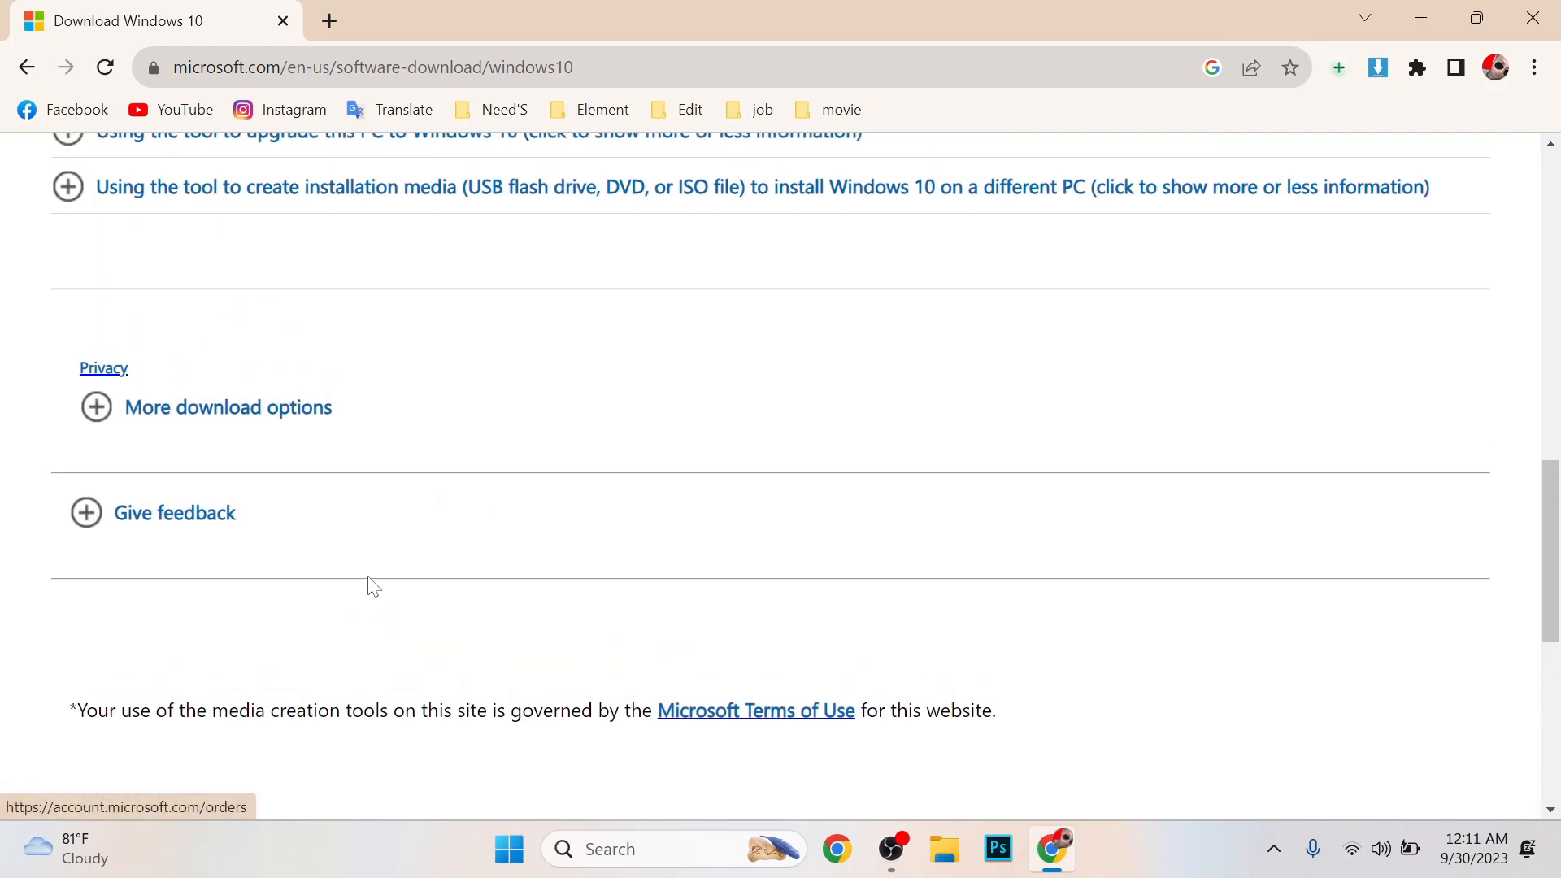
scroll(370, 584, "up", 13)
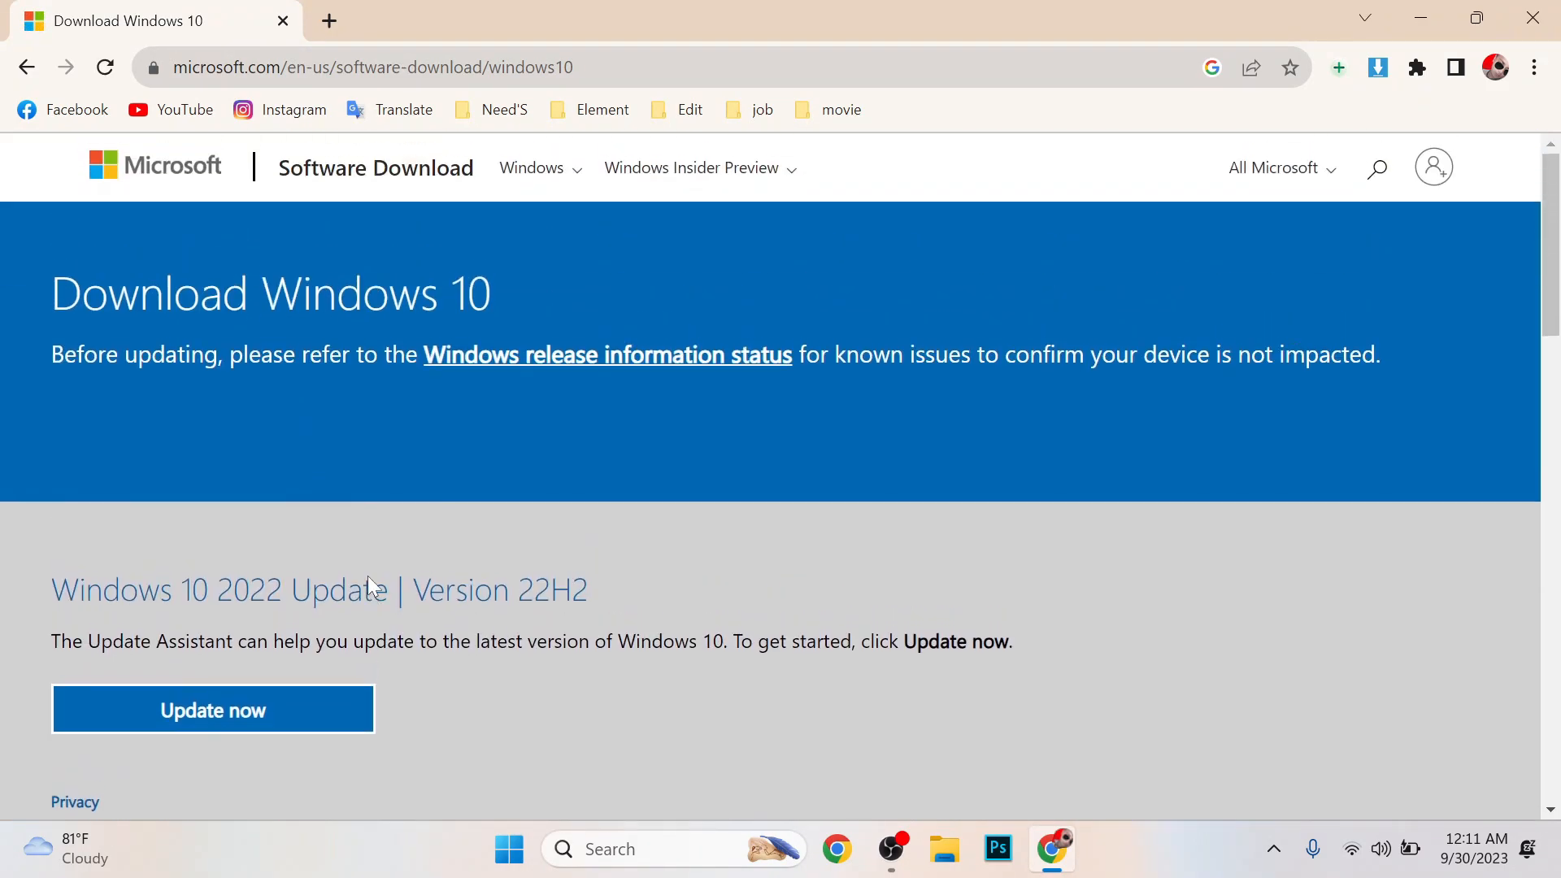
Override the browser's default user agent with Chrome — Android Tablet in the developer tools and reload the Windows 10 download page
left_click(1535, 69)
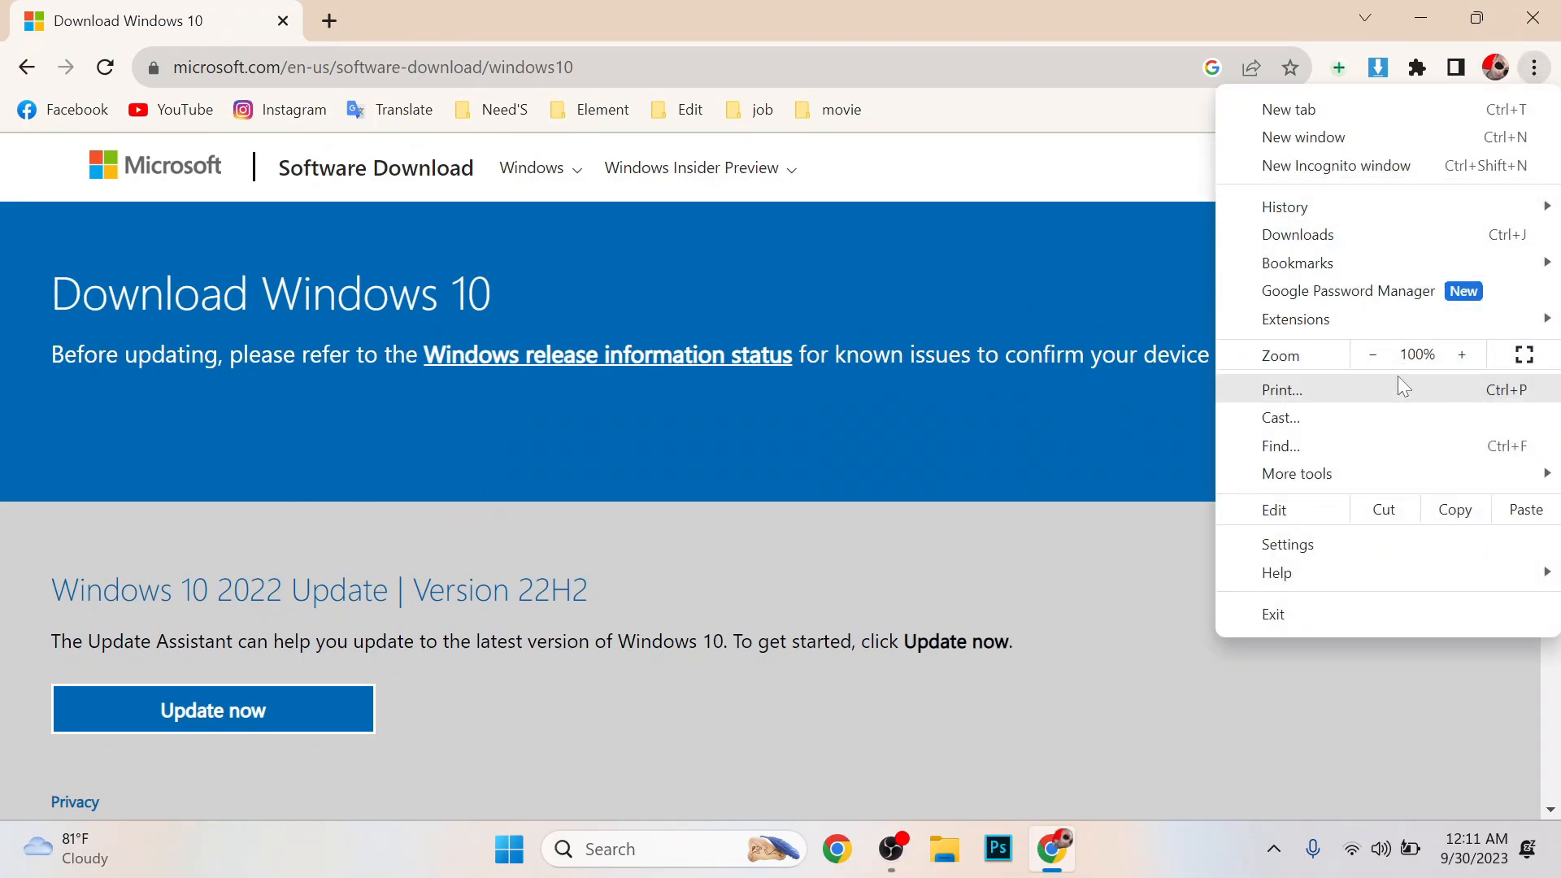
mouse_move(1301, 474)
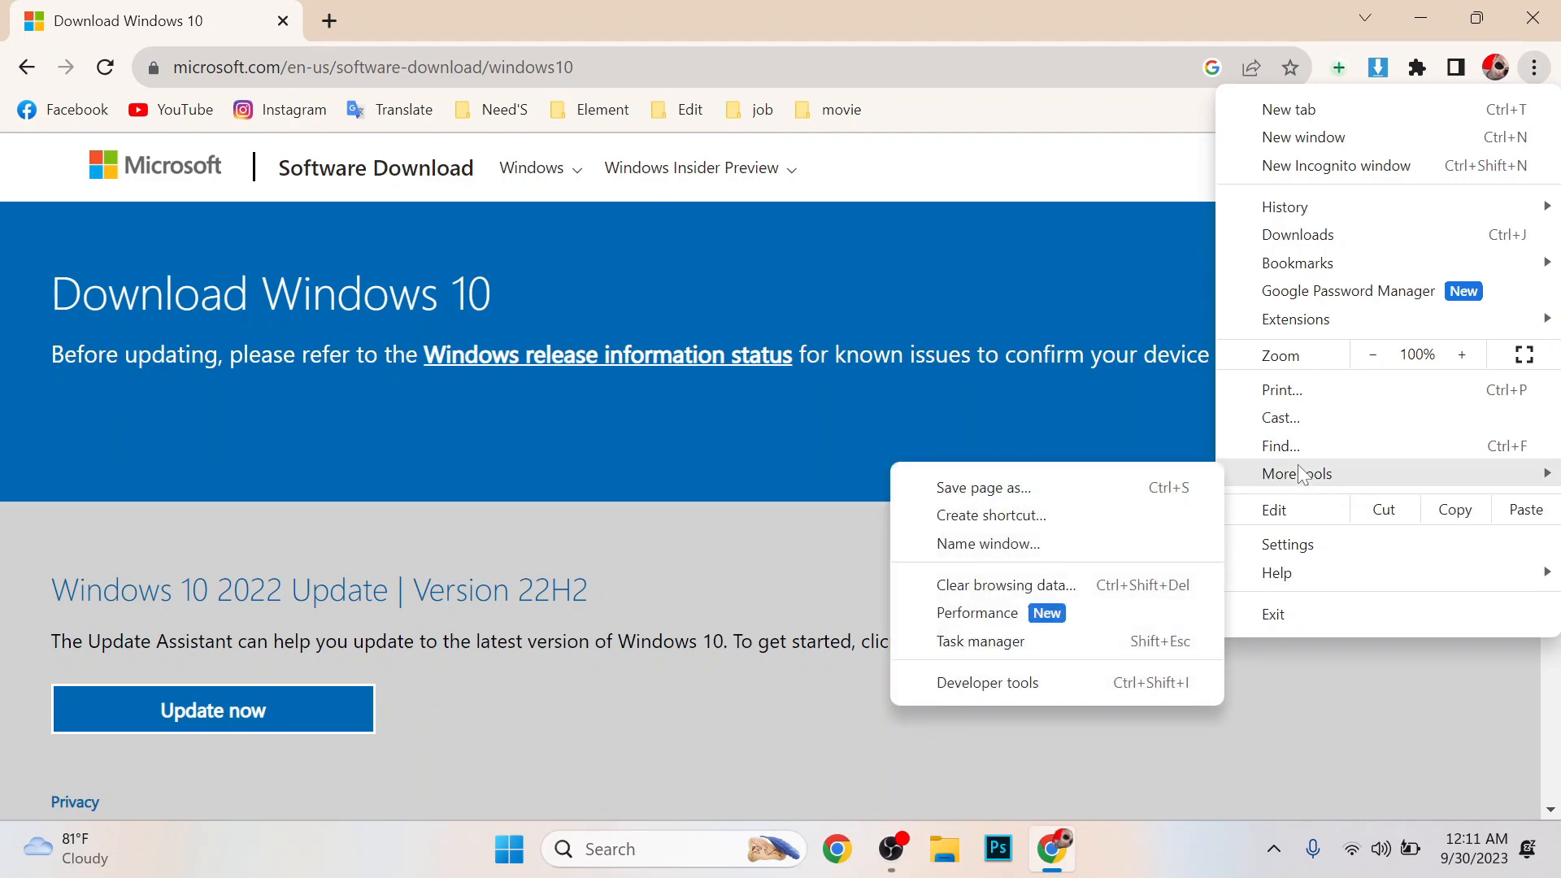
left_click(1011, 690)
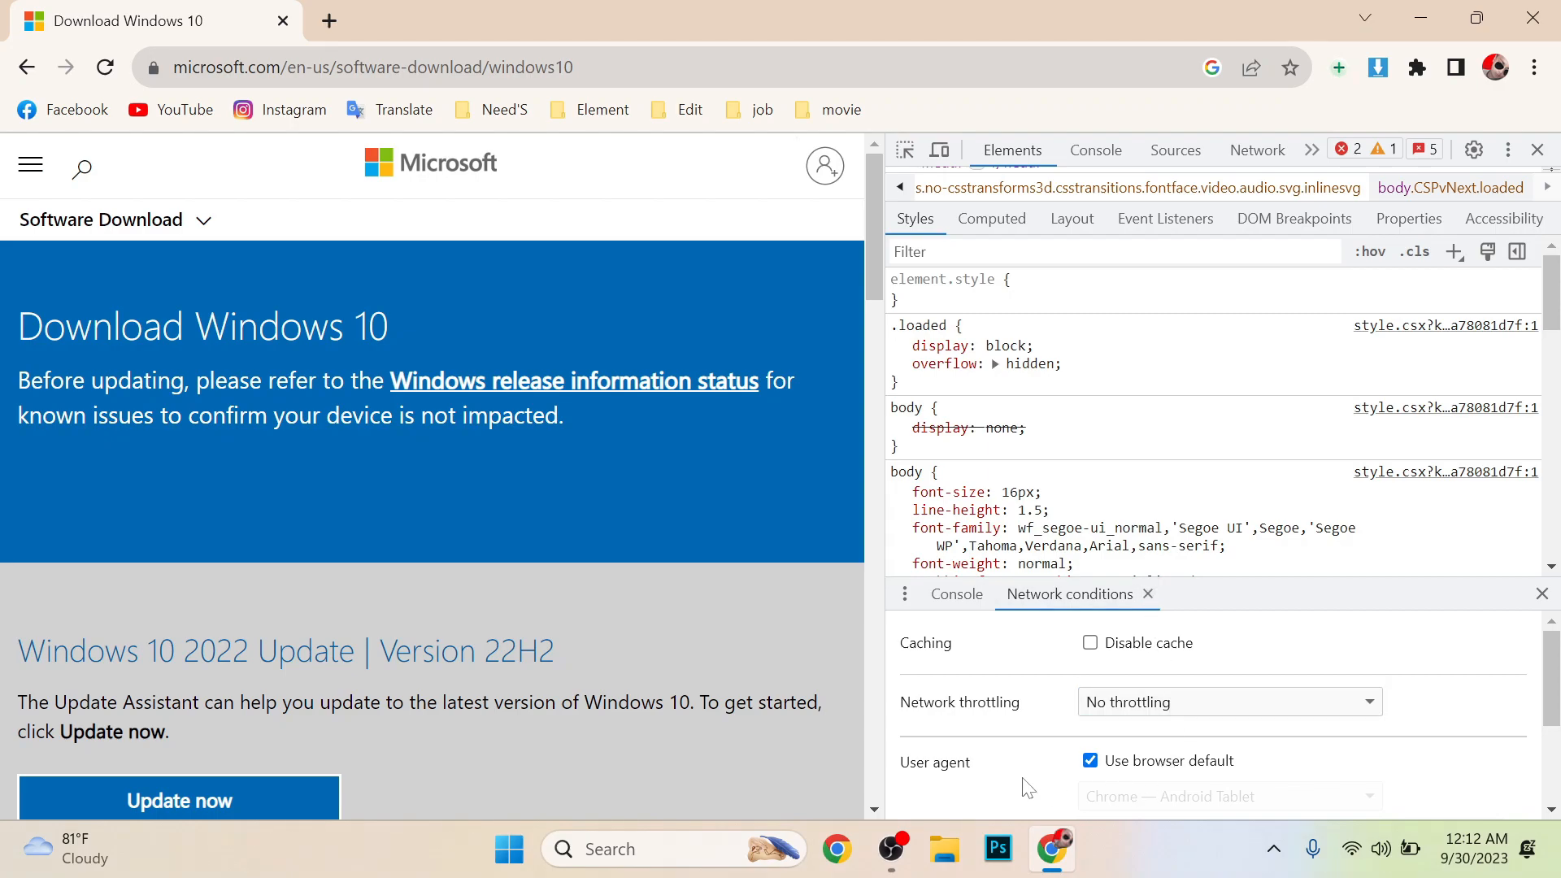
left_click(1090, 762)
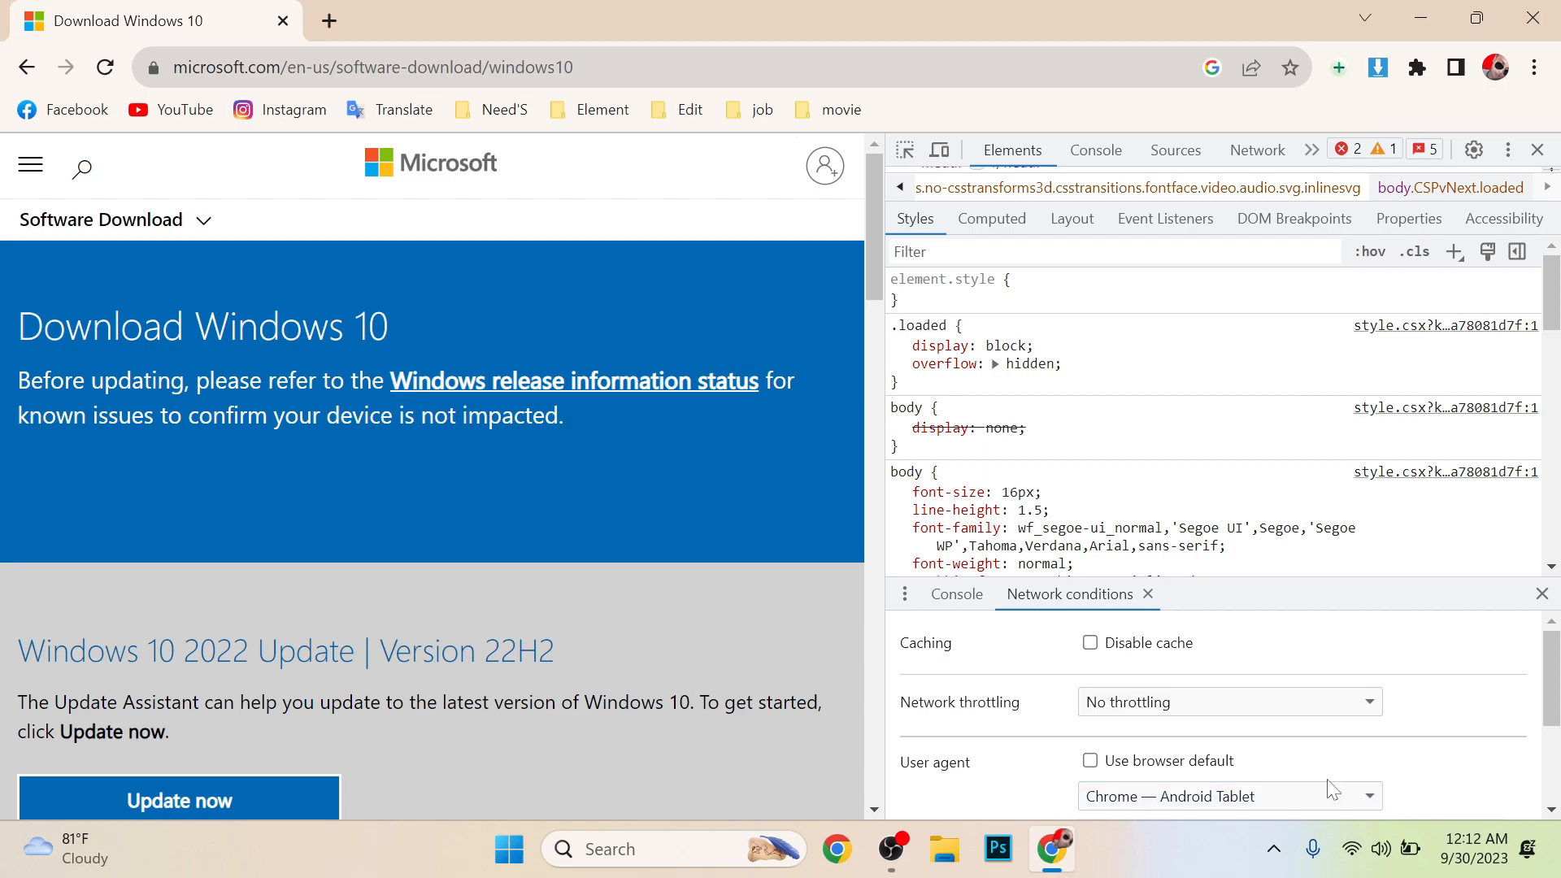
left_click(1288, 788)
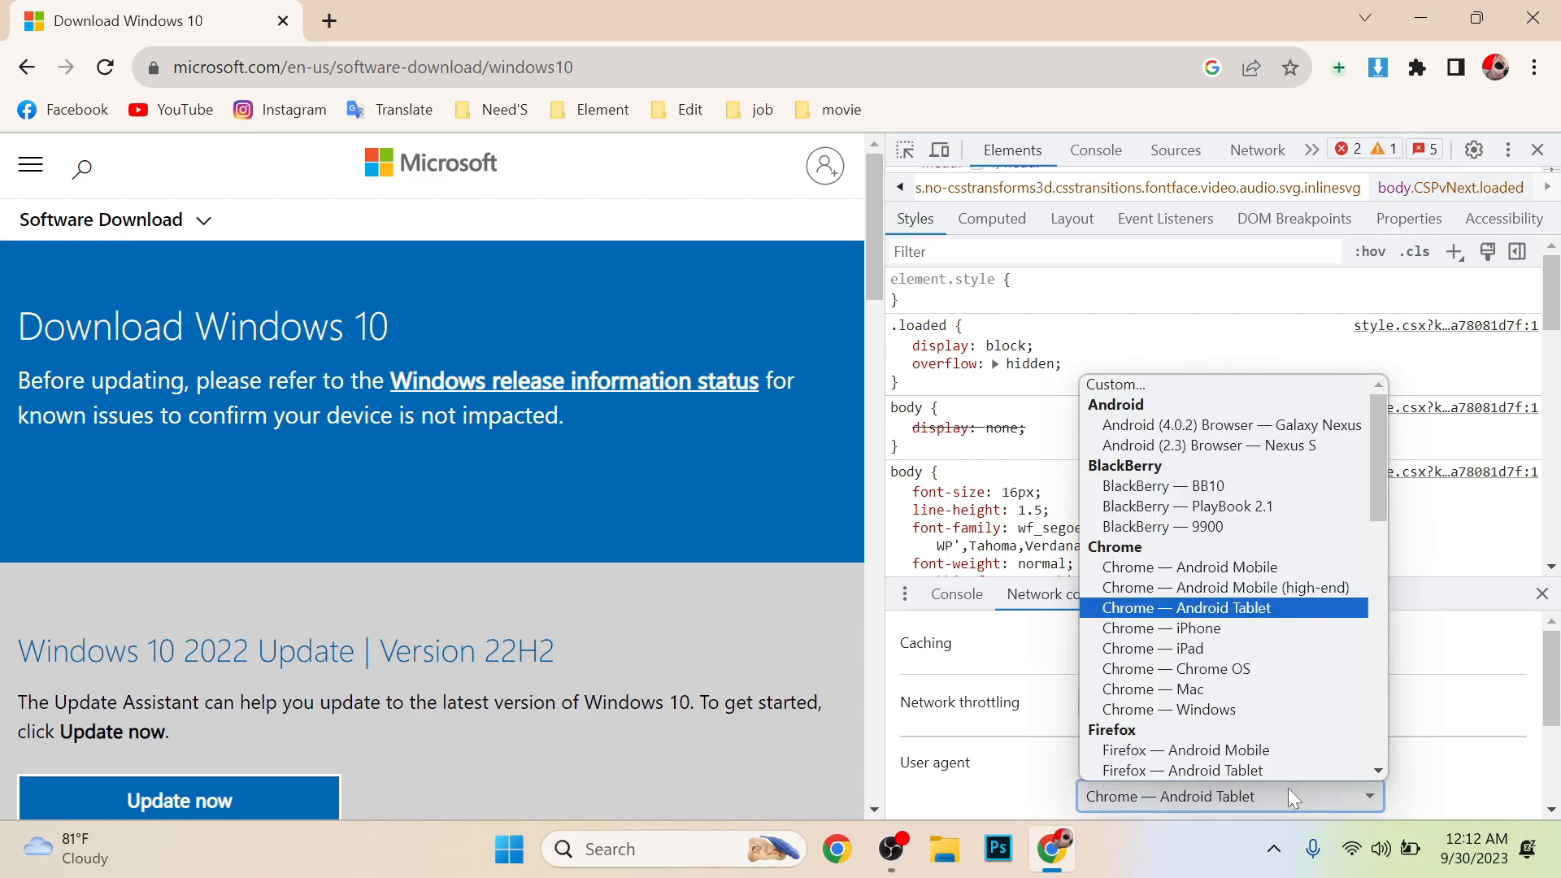
scroll(1220, 627, "down", 1)
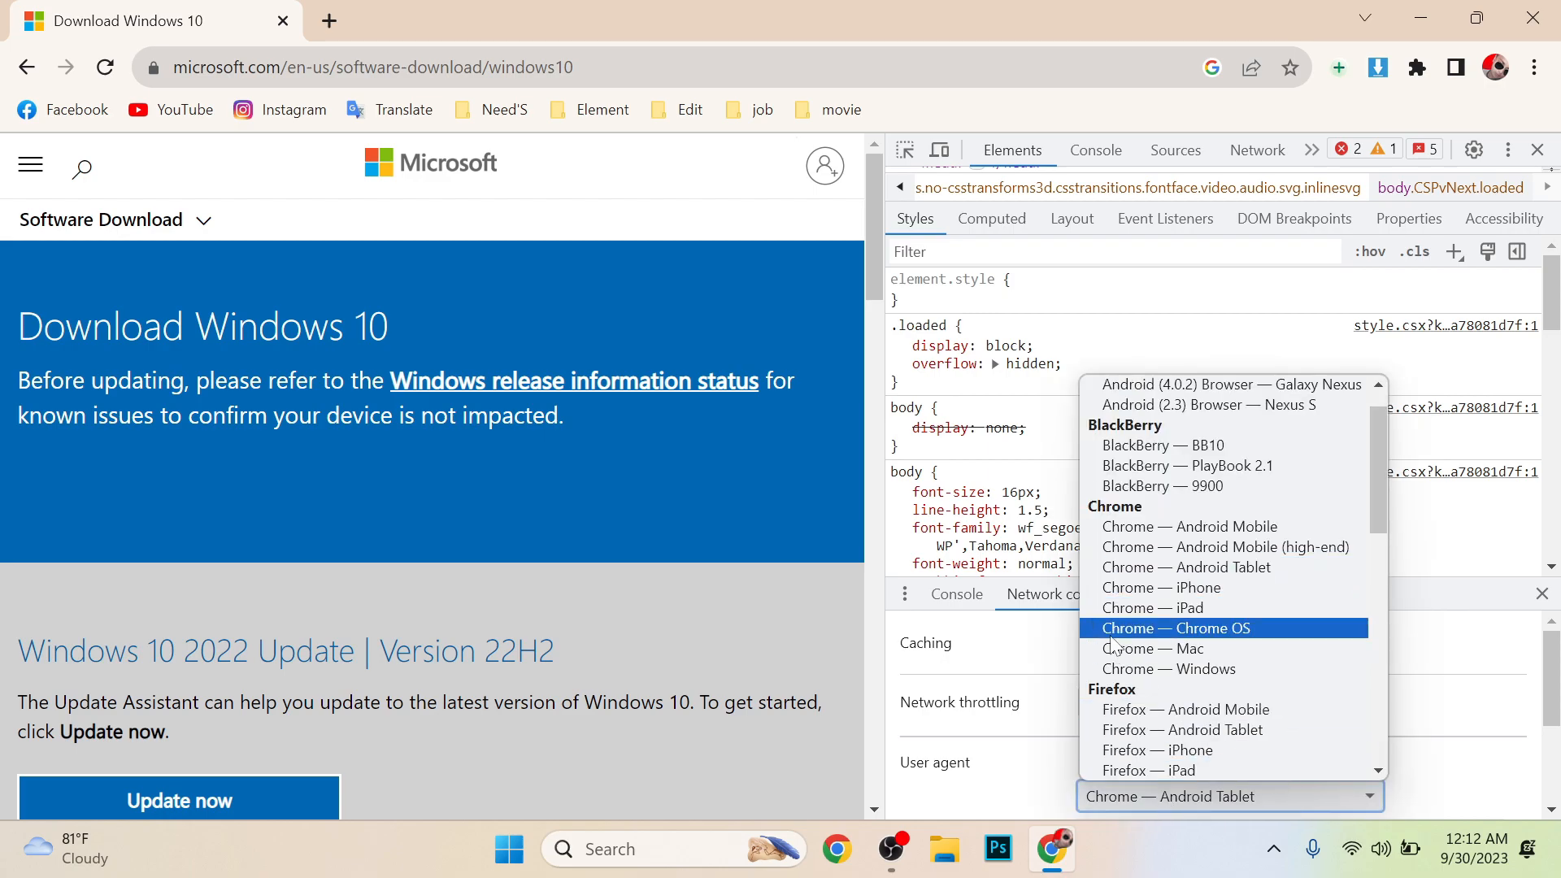
left_click(1148, 575)
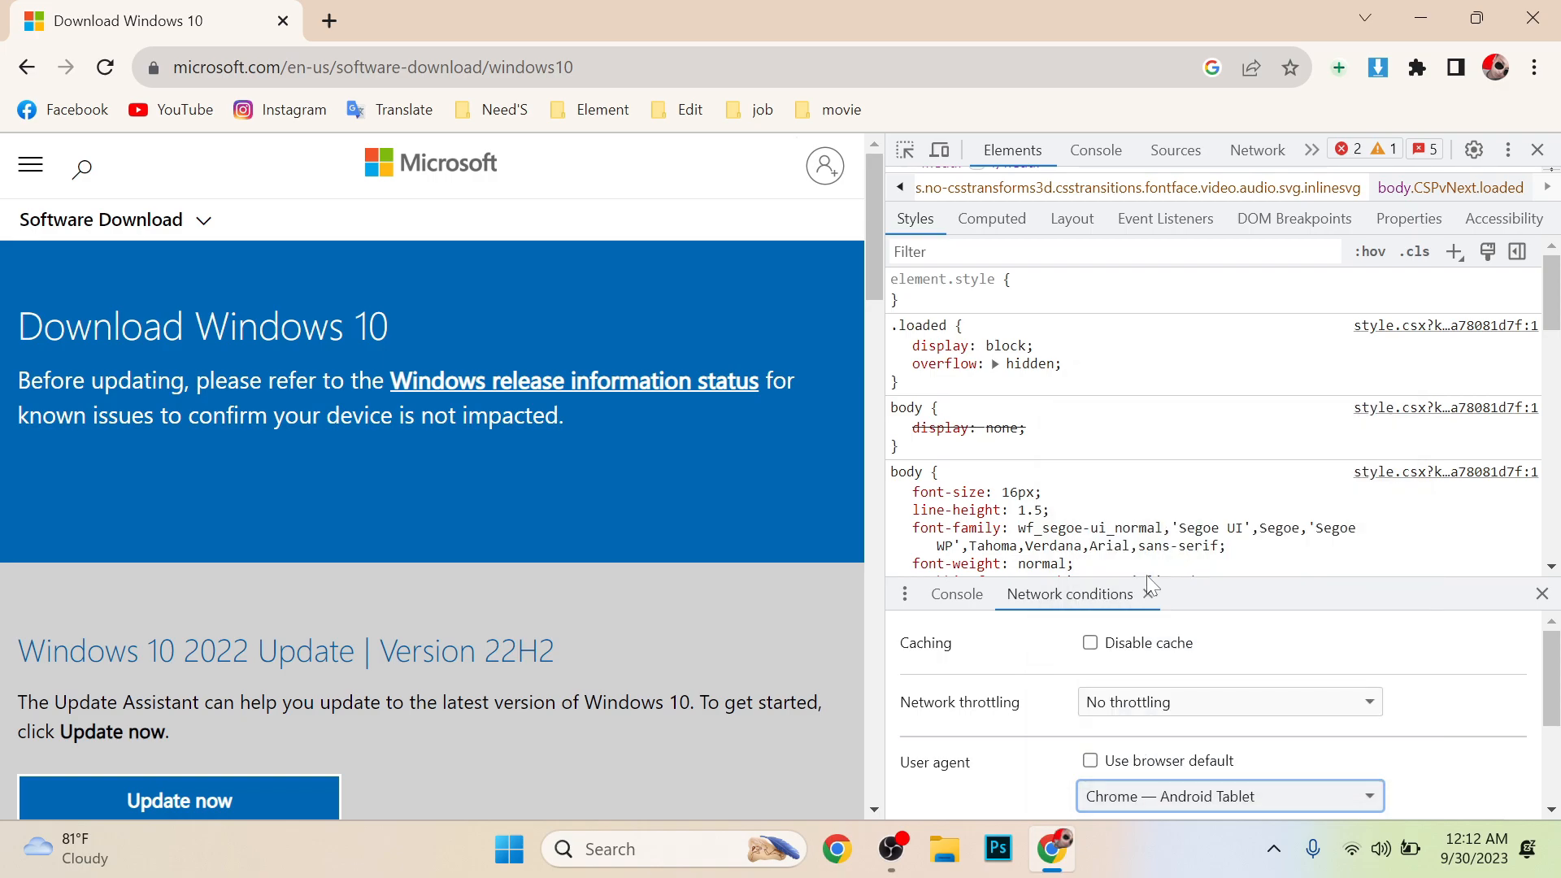
left_click(108, 72)
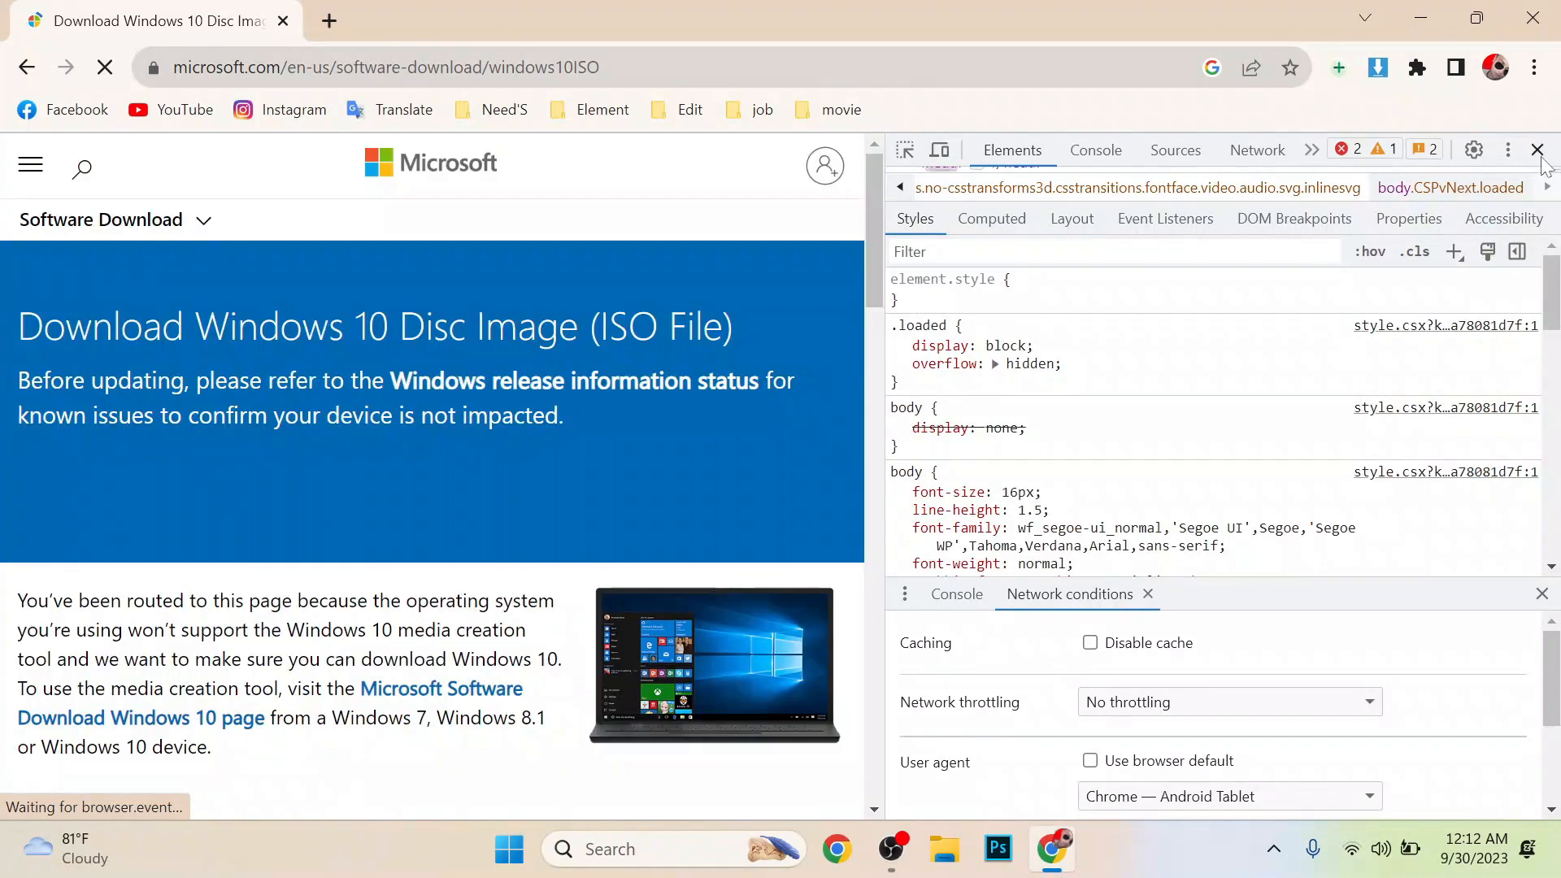
left_click(1538, 150)
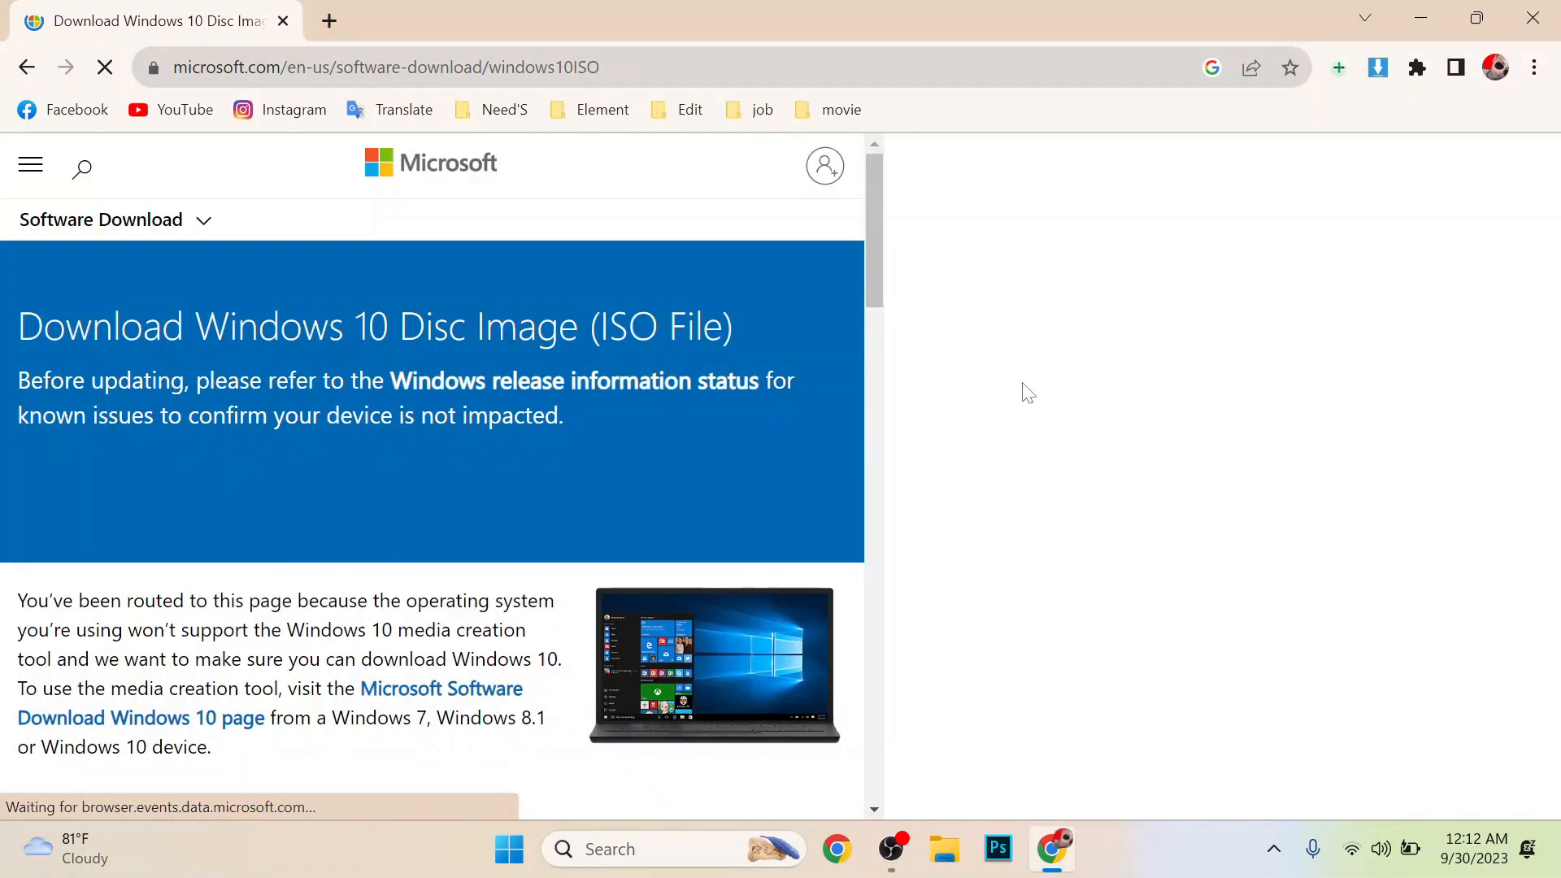
Select the Windows 10 (multi-edition ISO) edition on the disc image page and confirm it
scroll(923, 394, "down", 1)
scroll(922, 395, "down", 6)
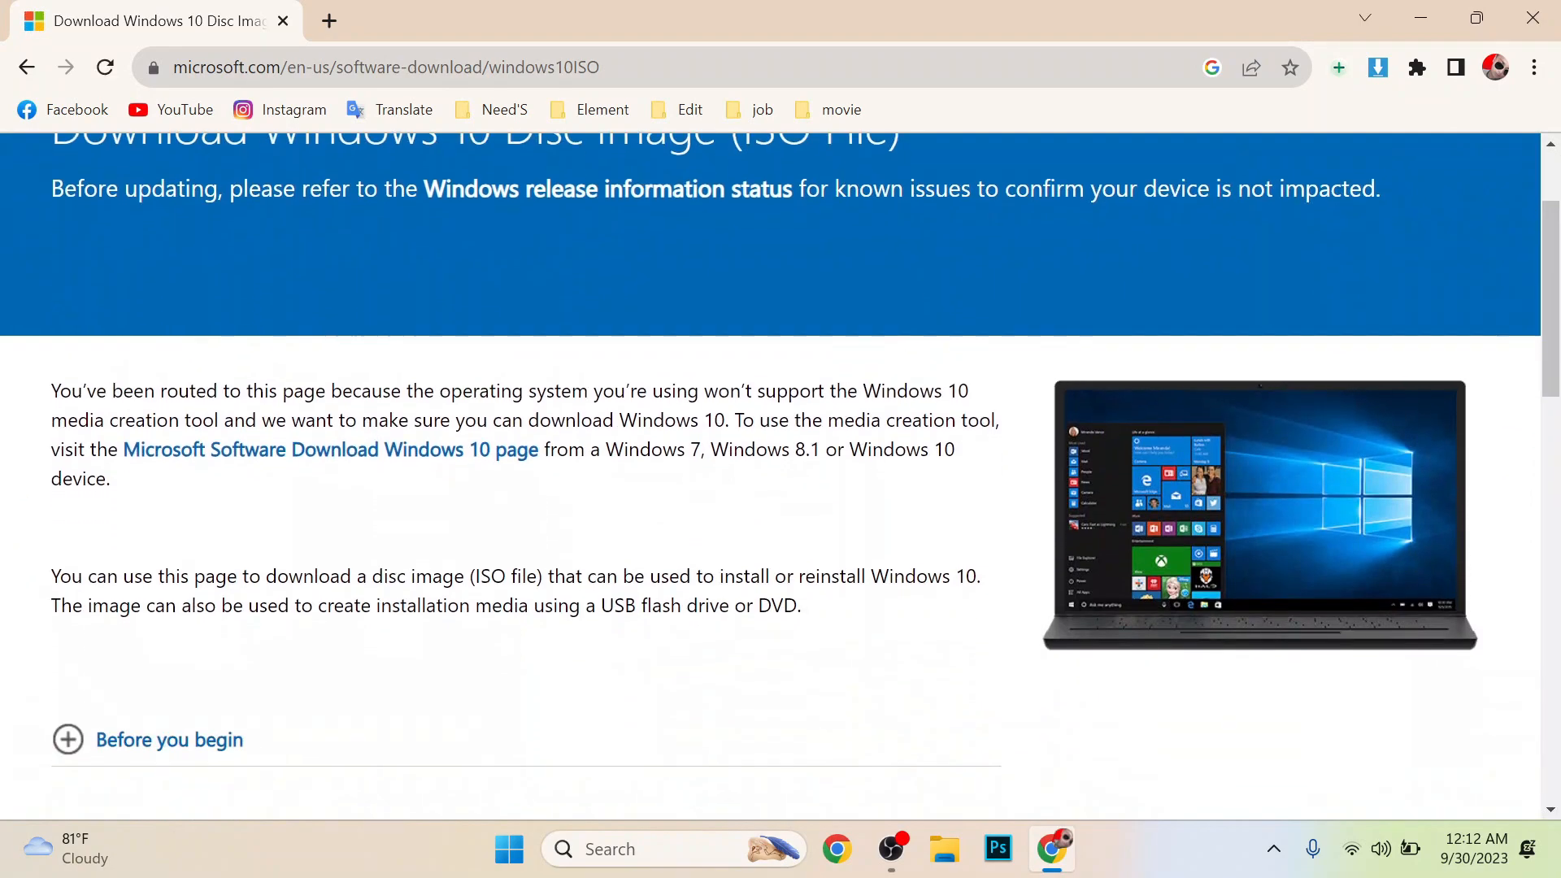
scroll(922, 398, "down", 3)
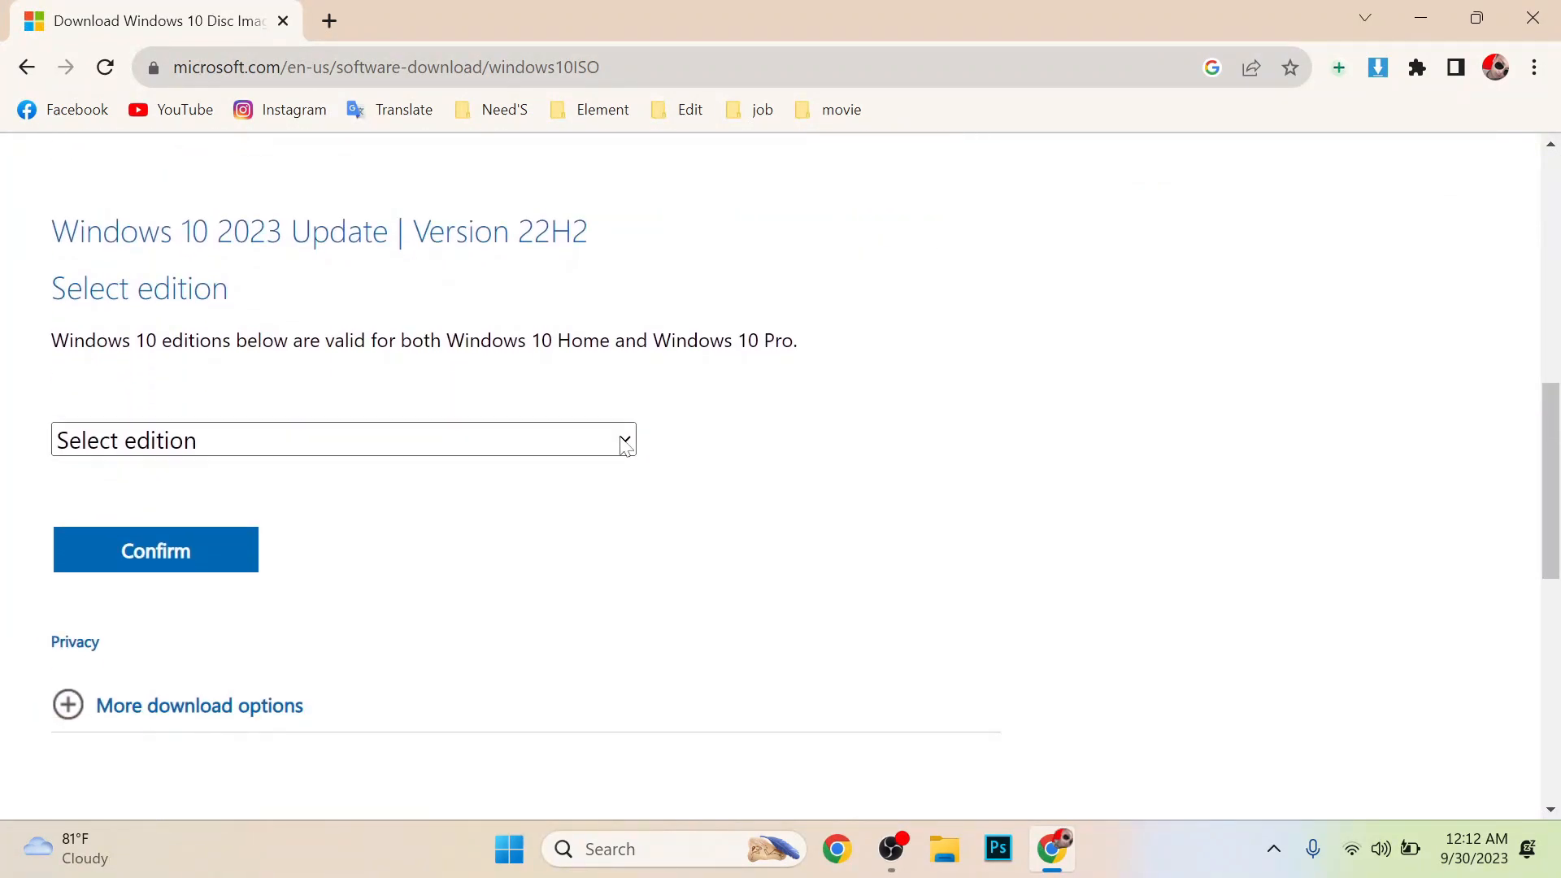
left_click(458, 439)
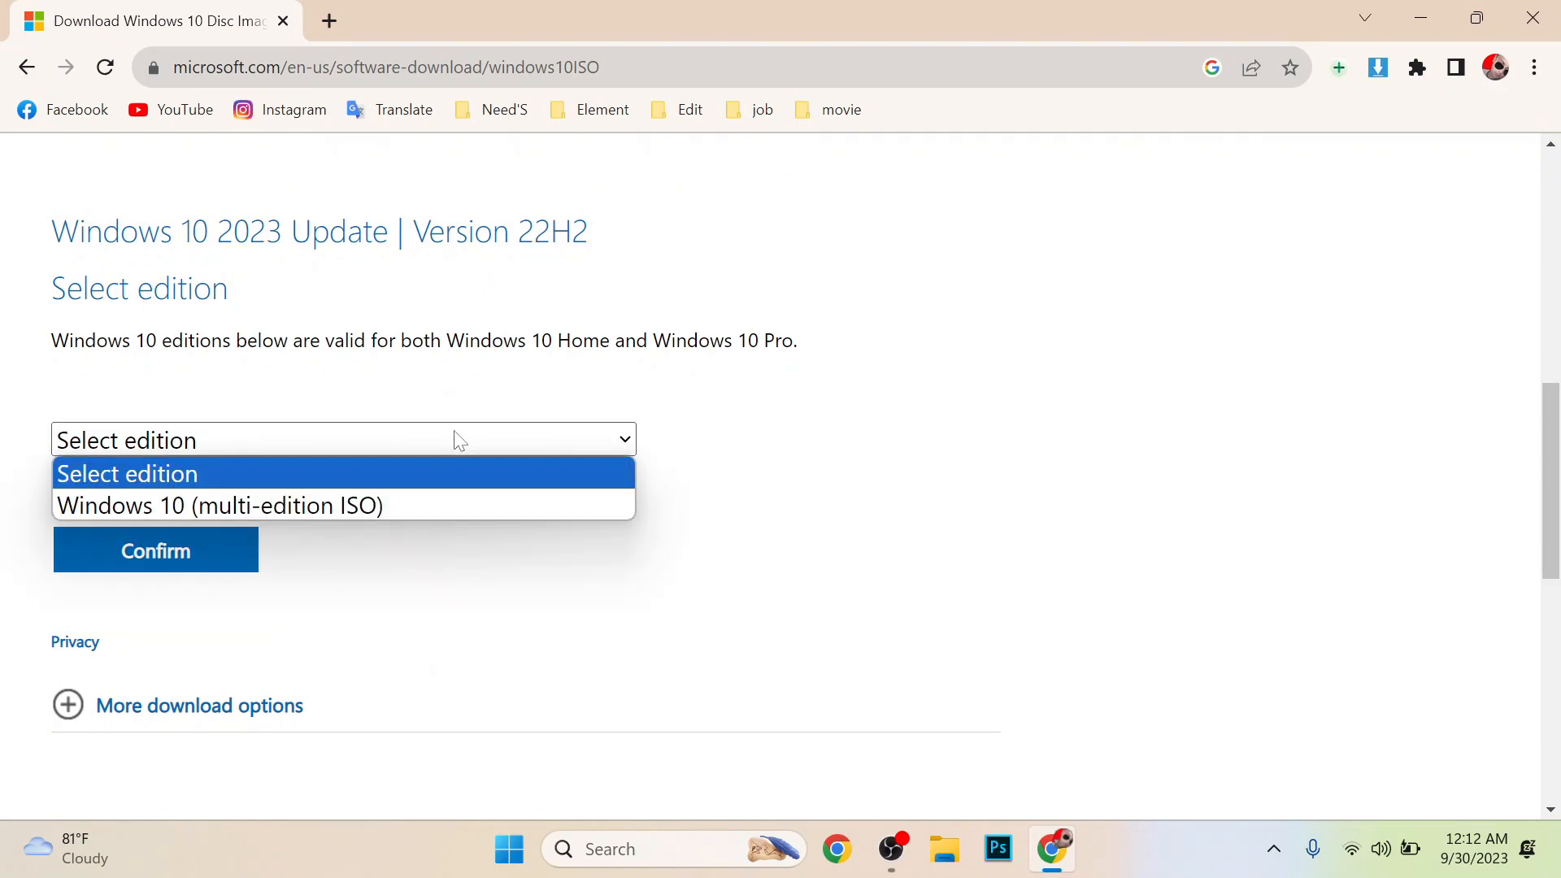
left_click(308, 514)
left_click(167, 569)
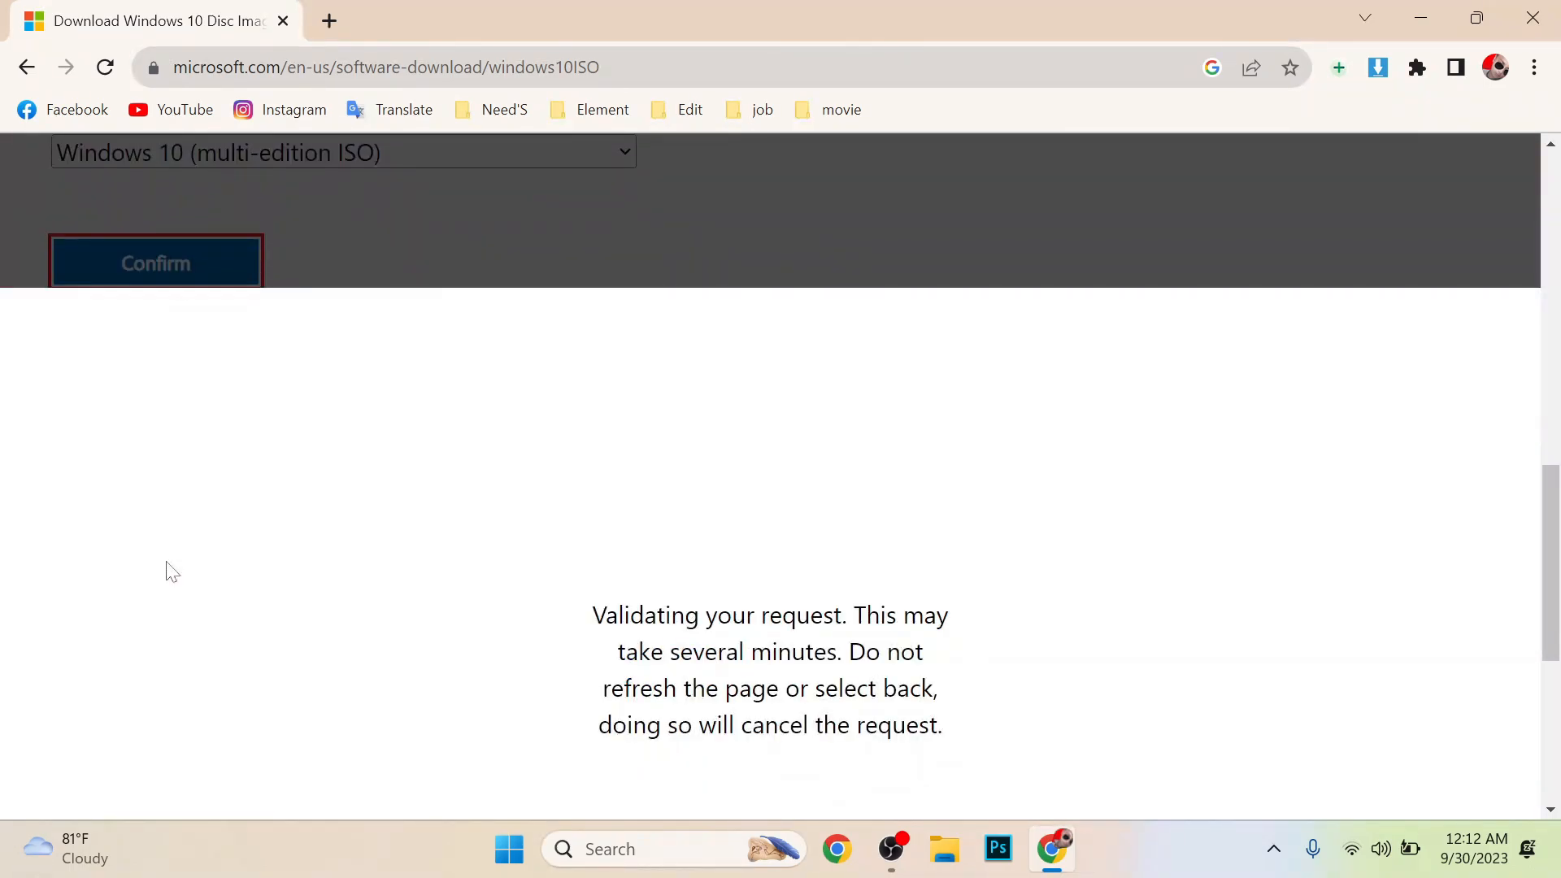
Choose English (United States) as the product language and confirm it
scroll(166, 572, "down", 1)
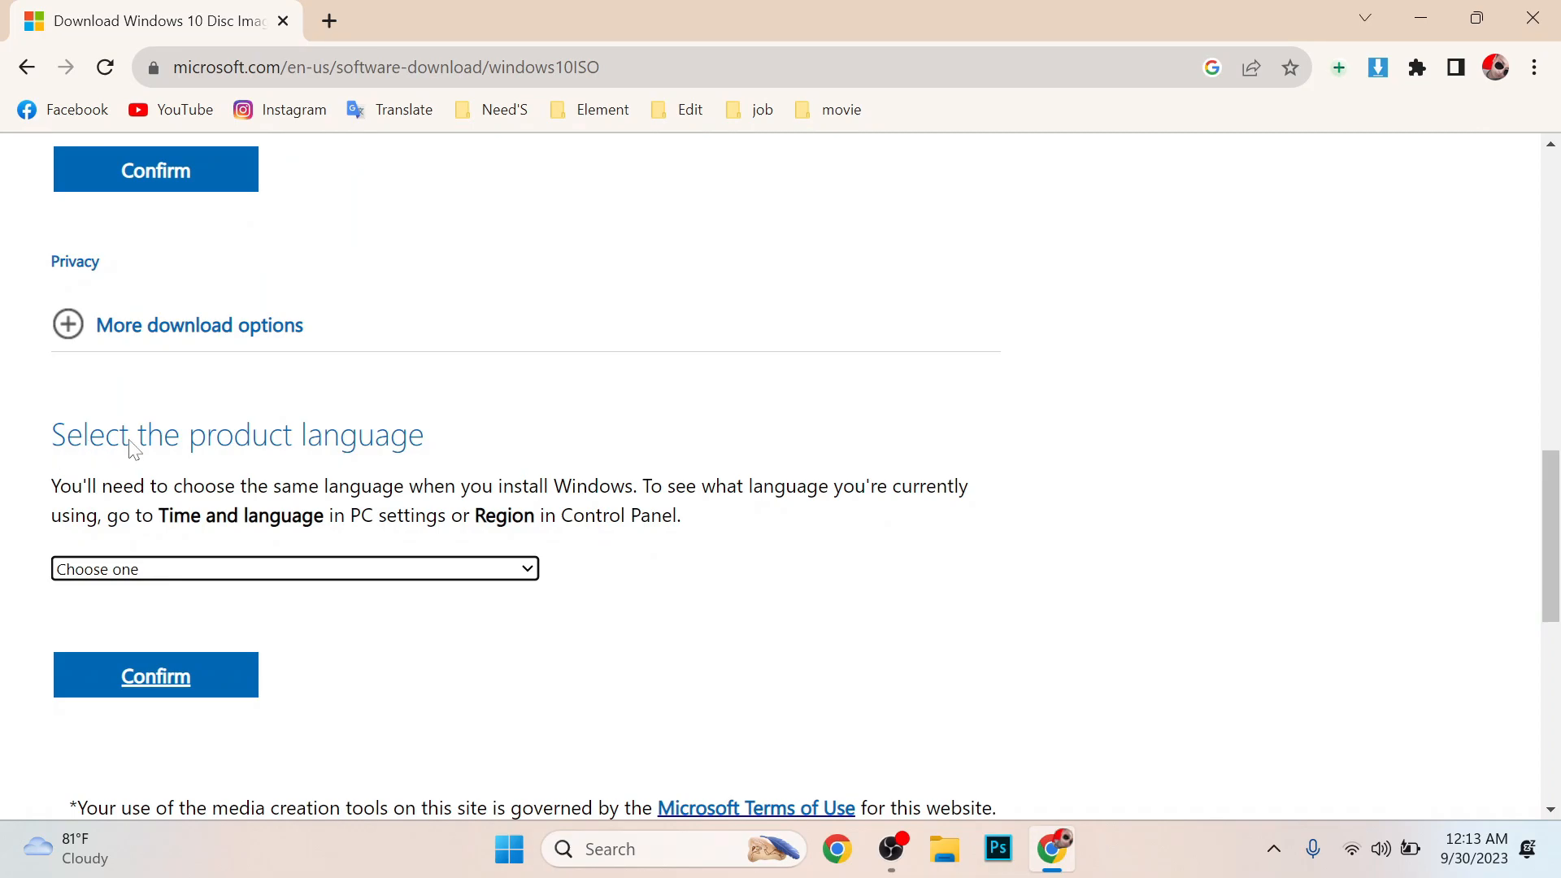
left_click(516, 575)
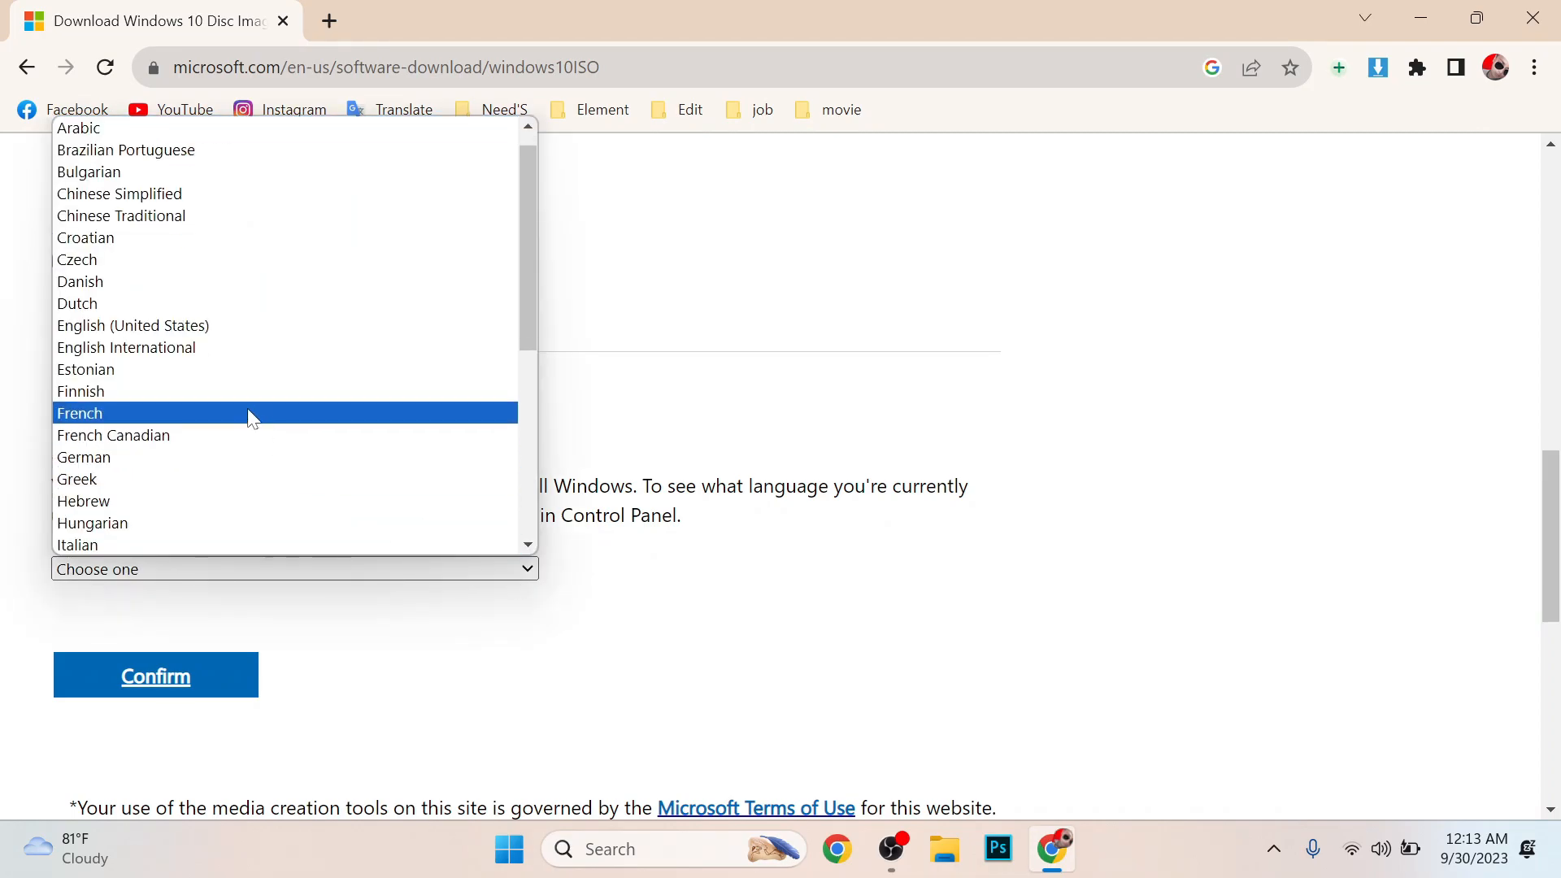
left_click(158, 330)
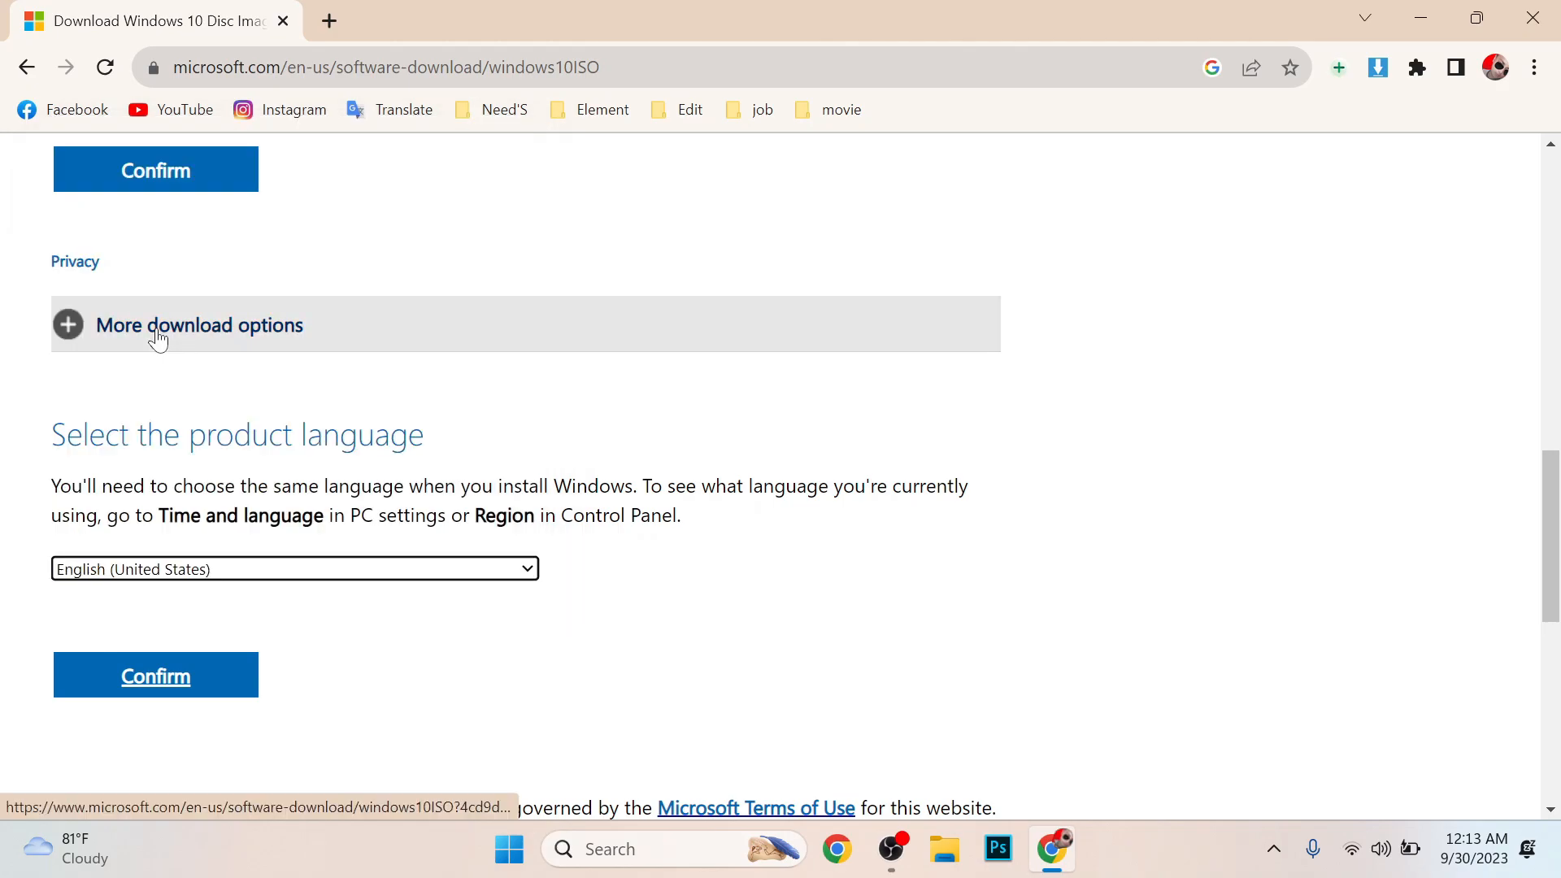
left_click(138, 683)
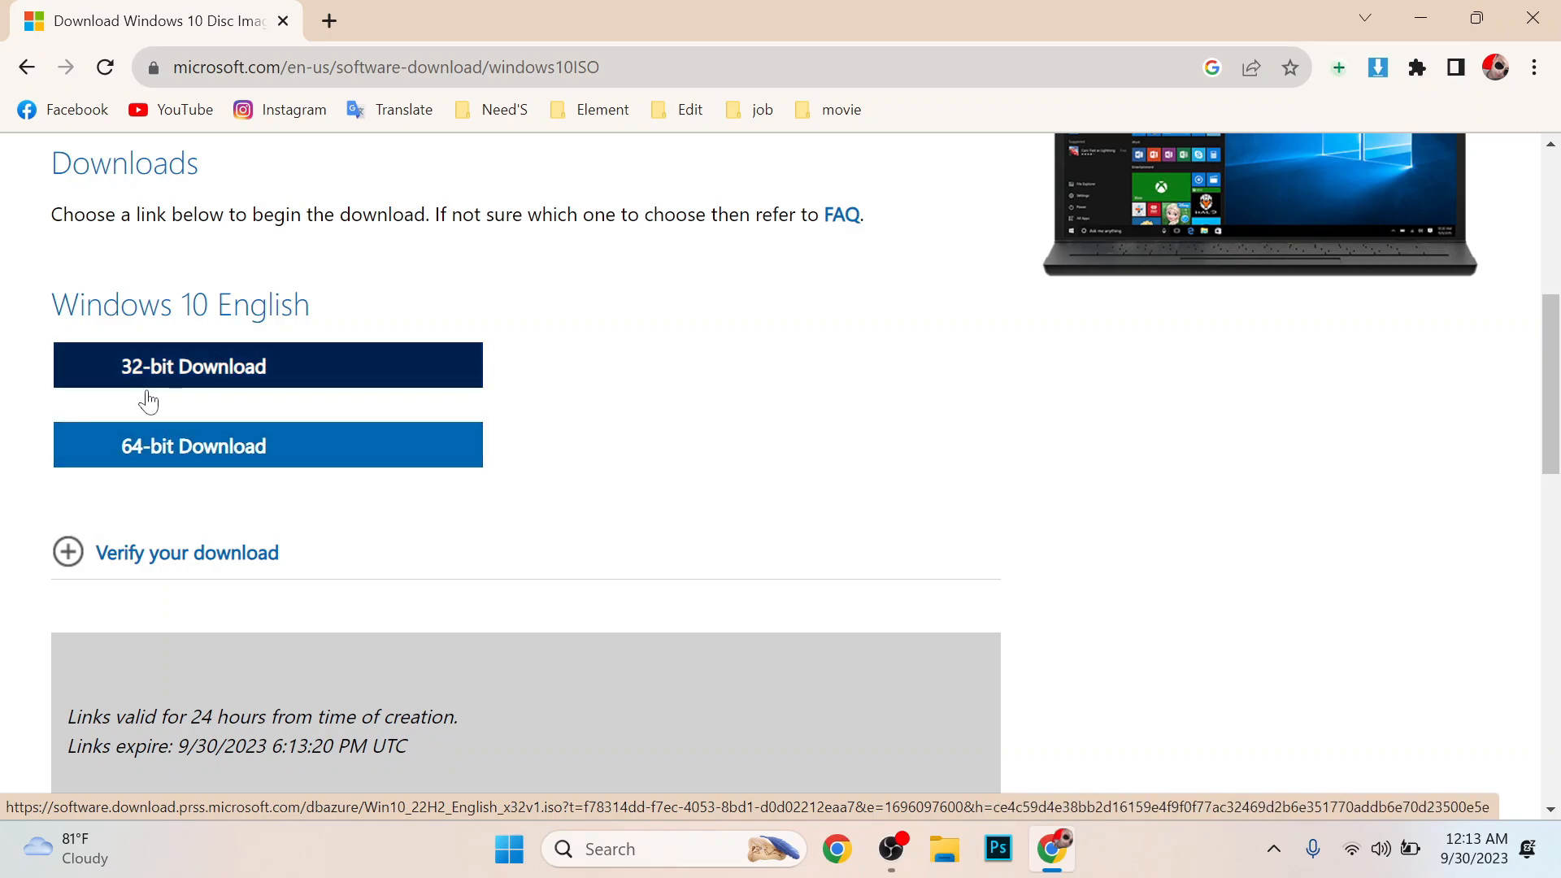
Start the 64-bit Windows 10 English ISO download and cancel it in the recent downloads
left_click(134, 454)
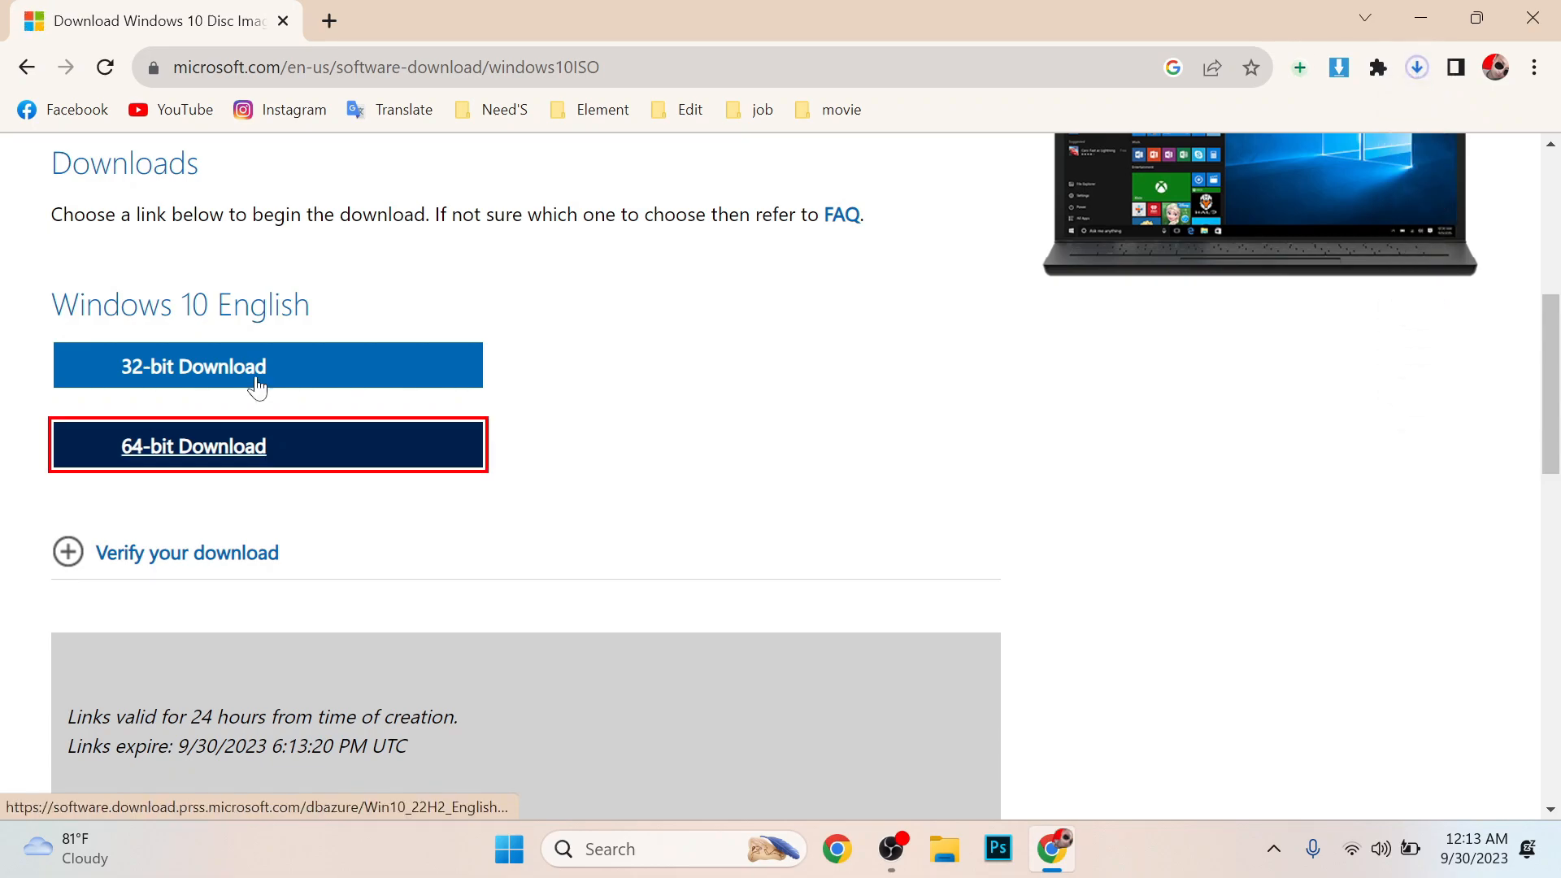
left_click(1417, 73)
mouse_move(1308, 179)
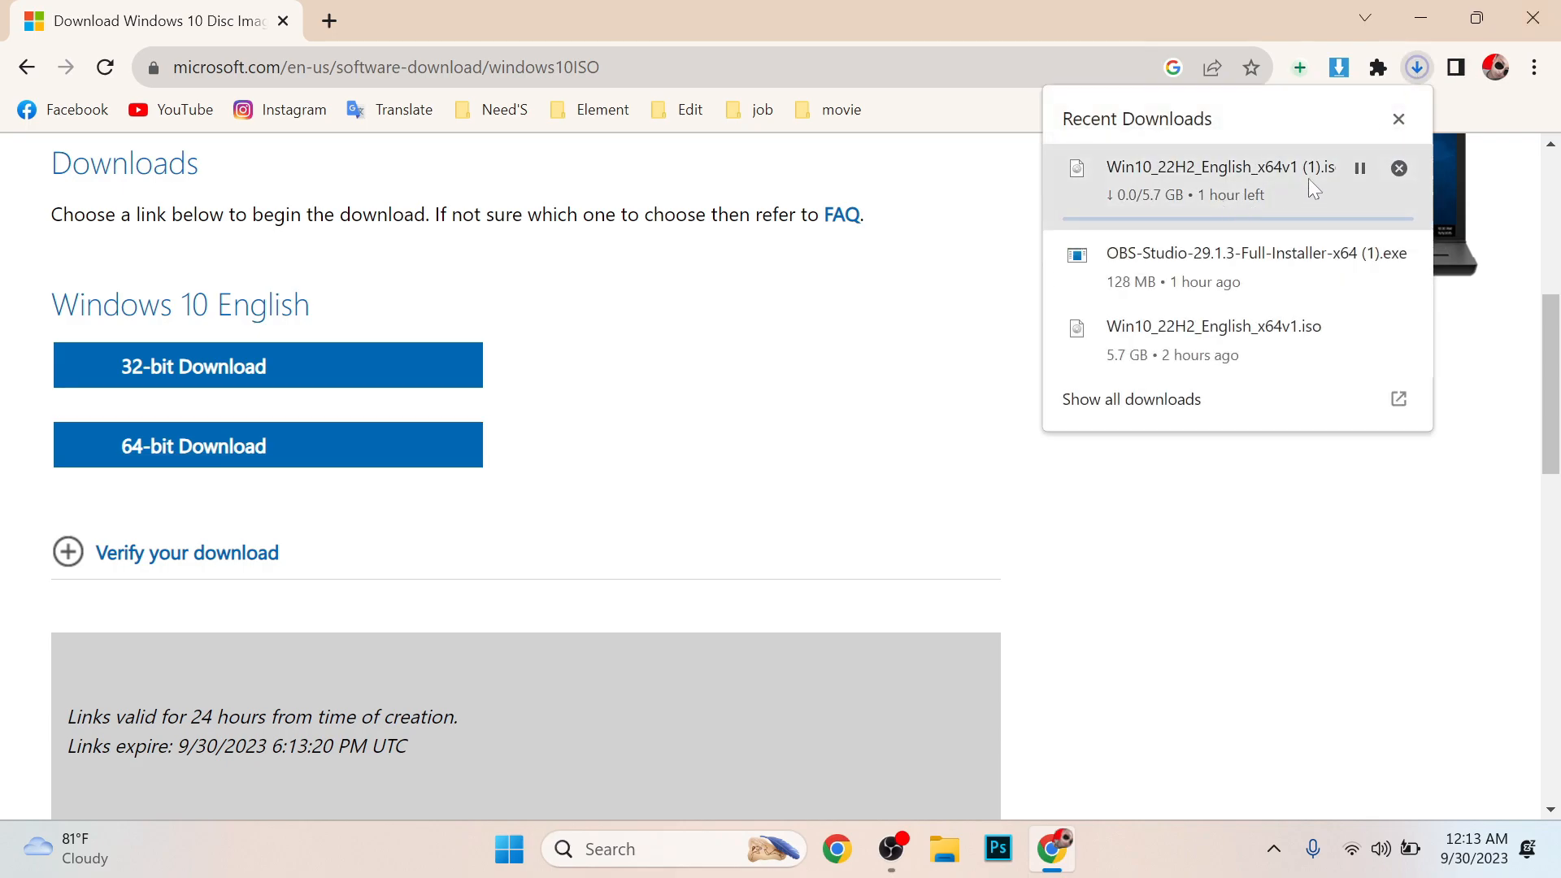
left_click(1400, 168)
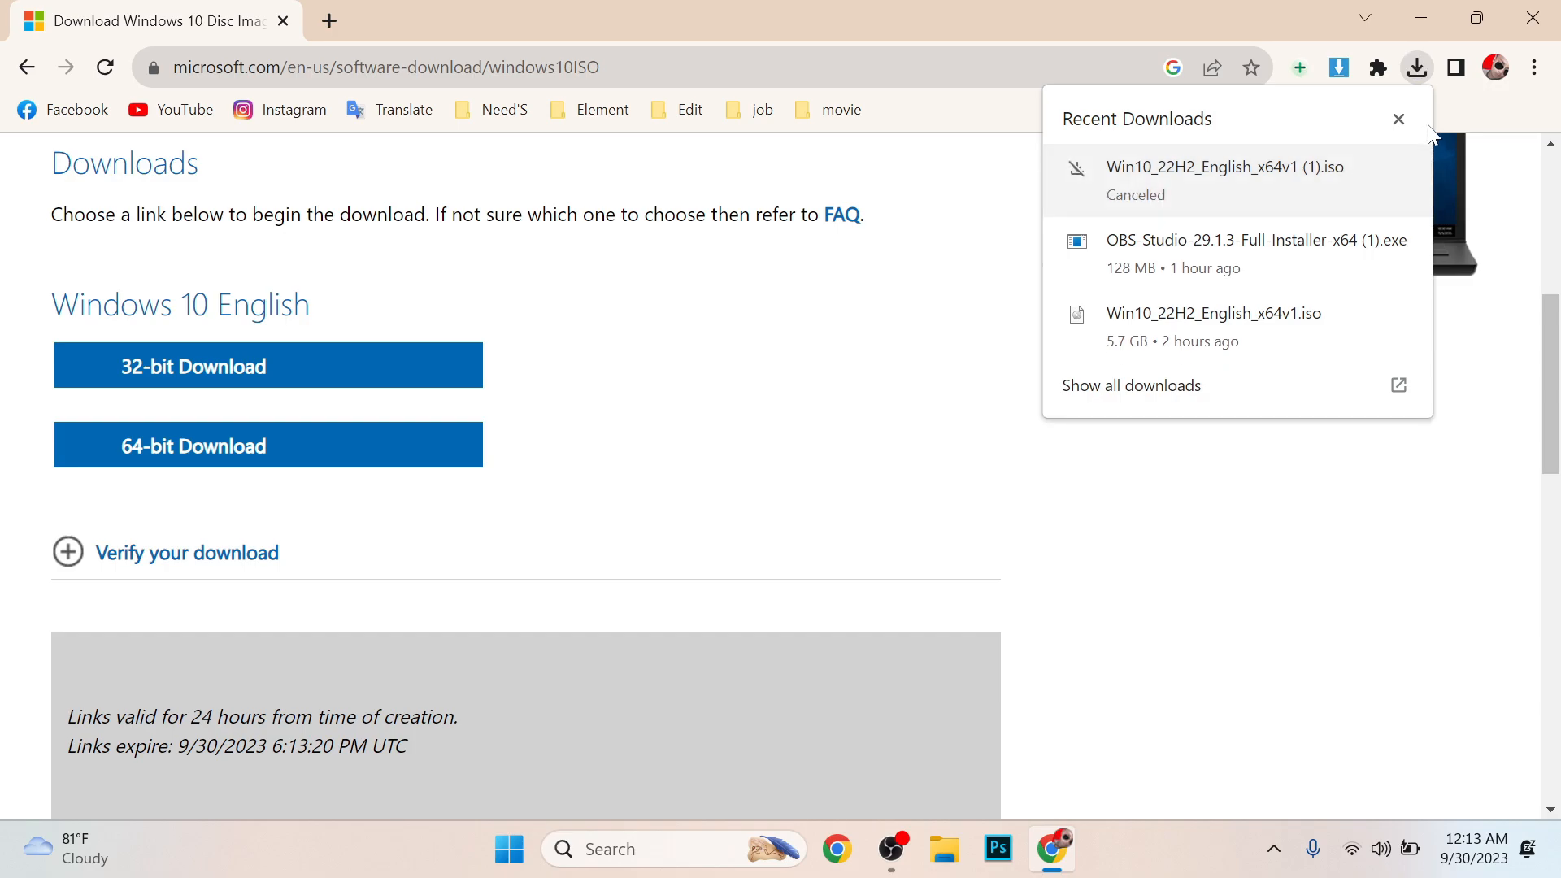
Search Google for "rufus software" in a new tab and open the official rufus.ie website
left_click(1400, 117)
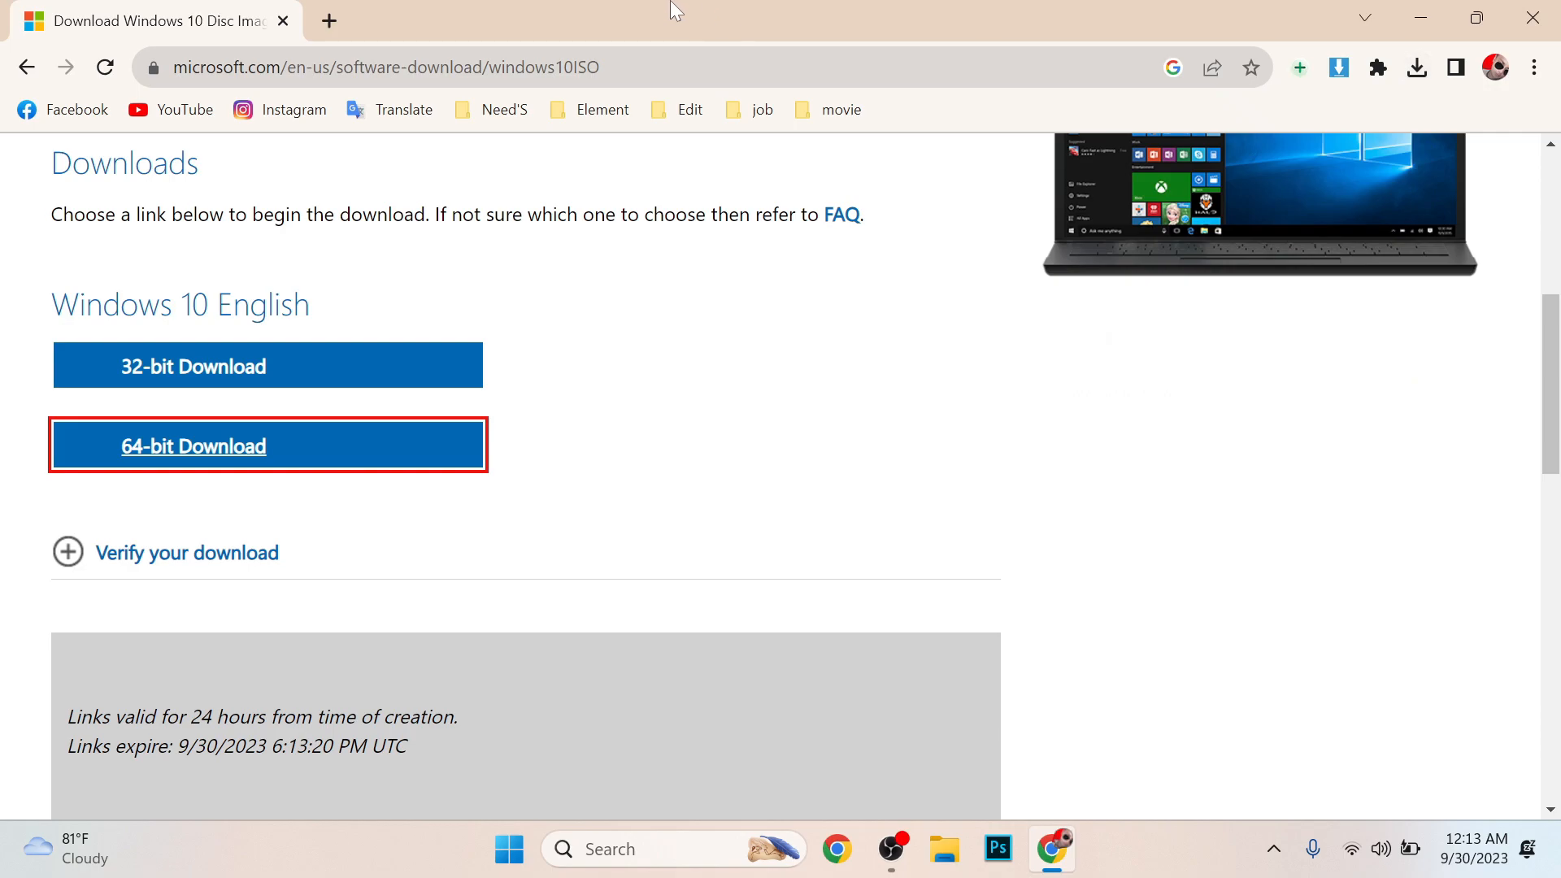
left_click(329, 21)
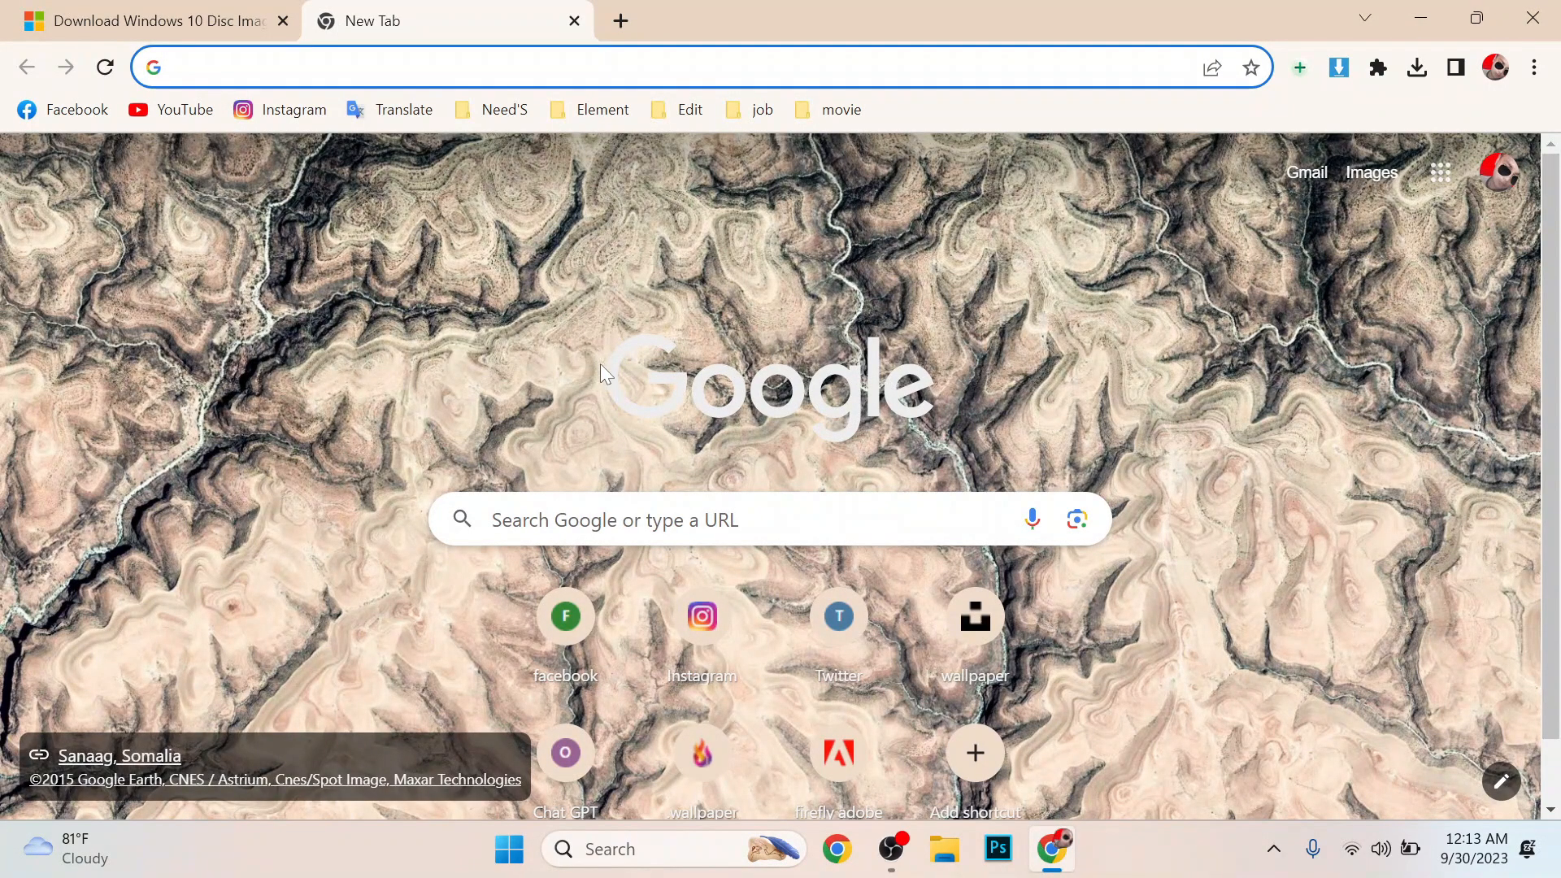
left_click(706, 519)
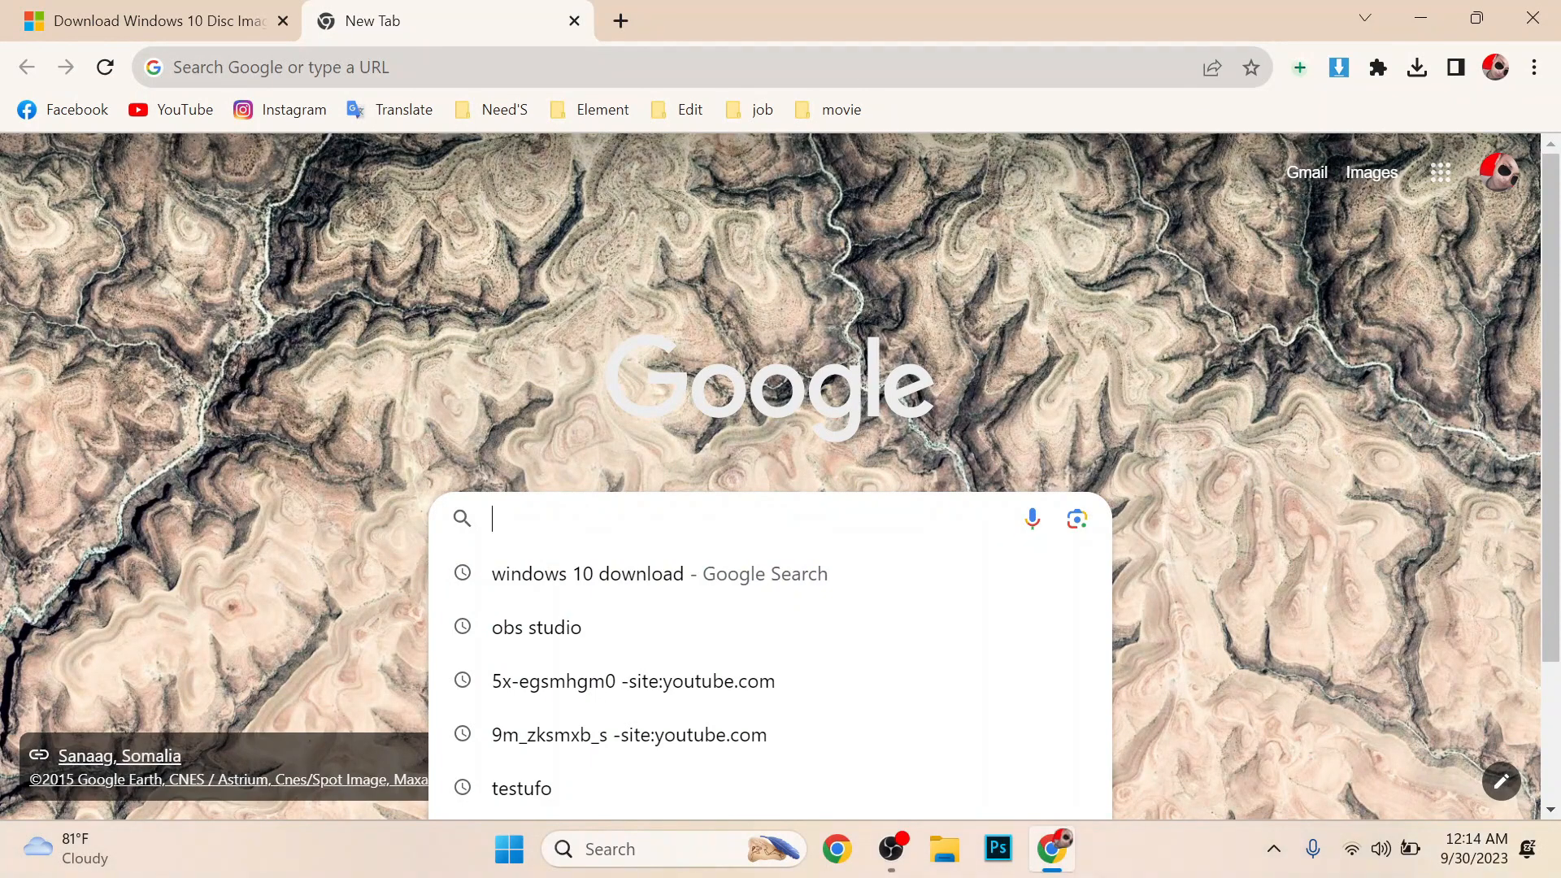
type("Ru")
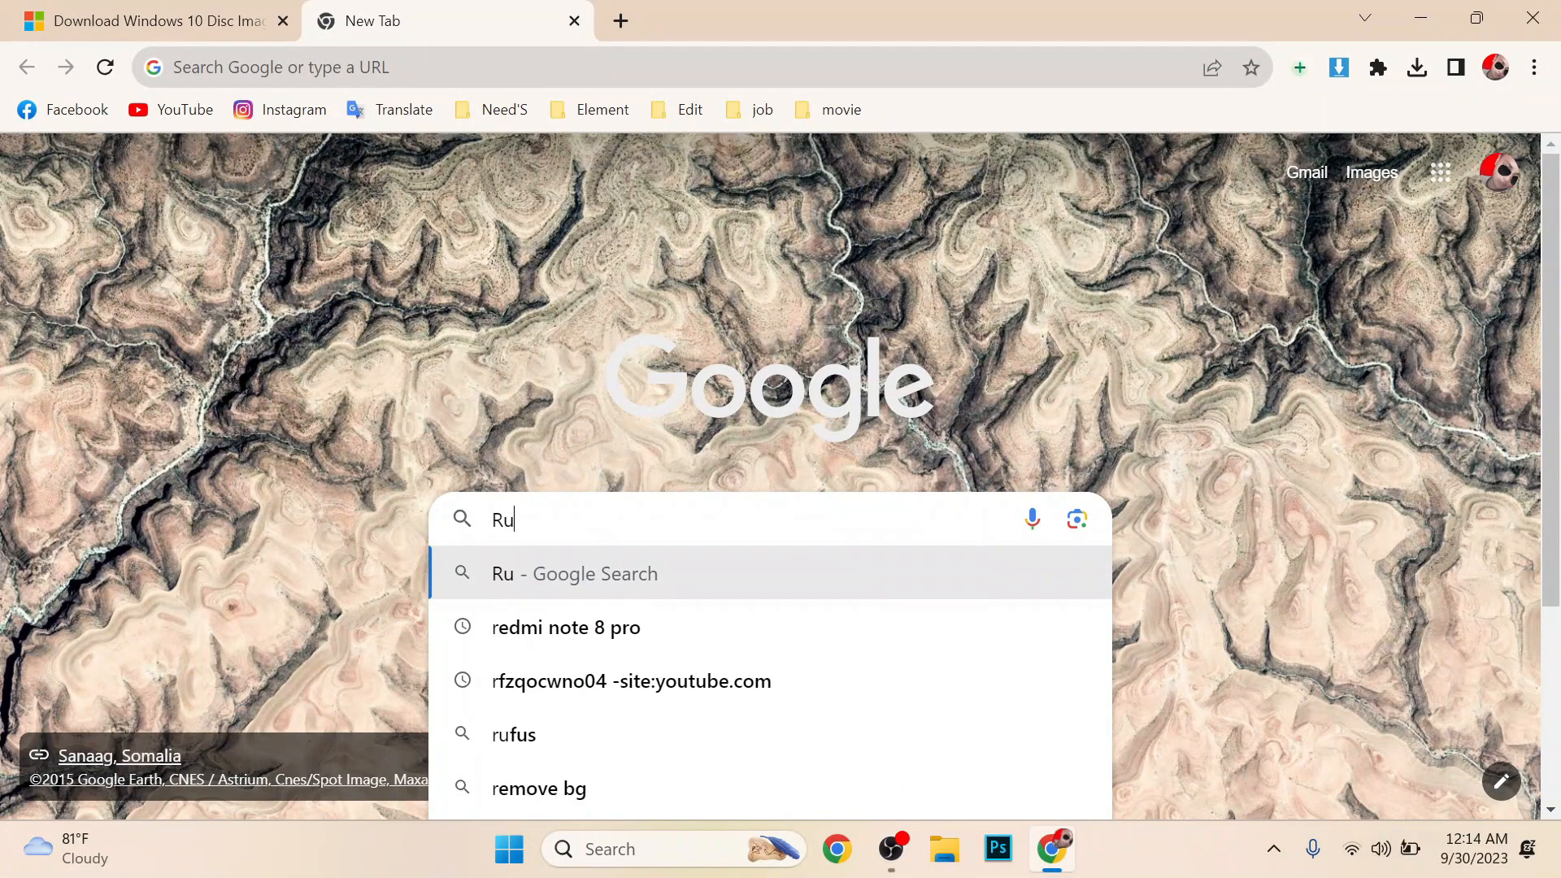
type("sus")
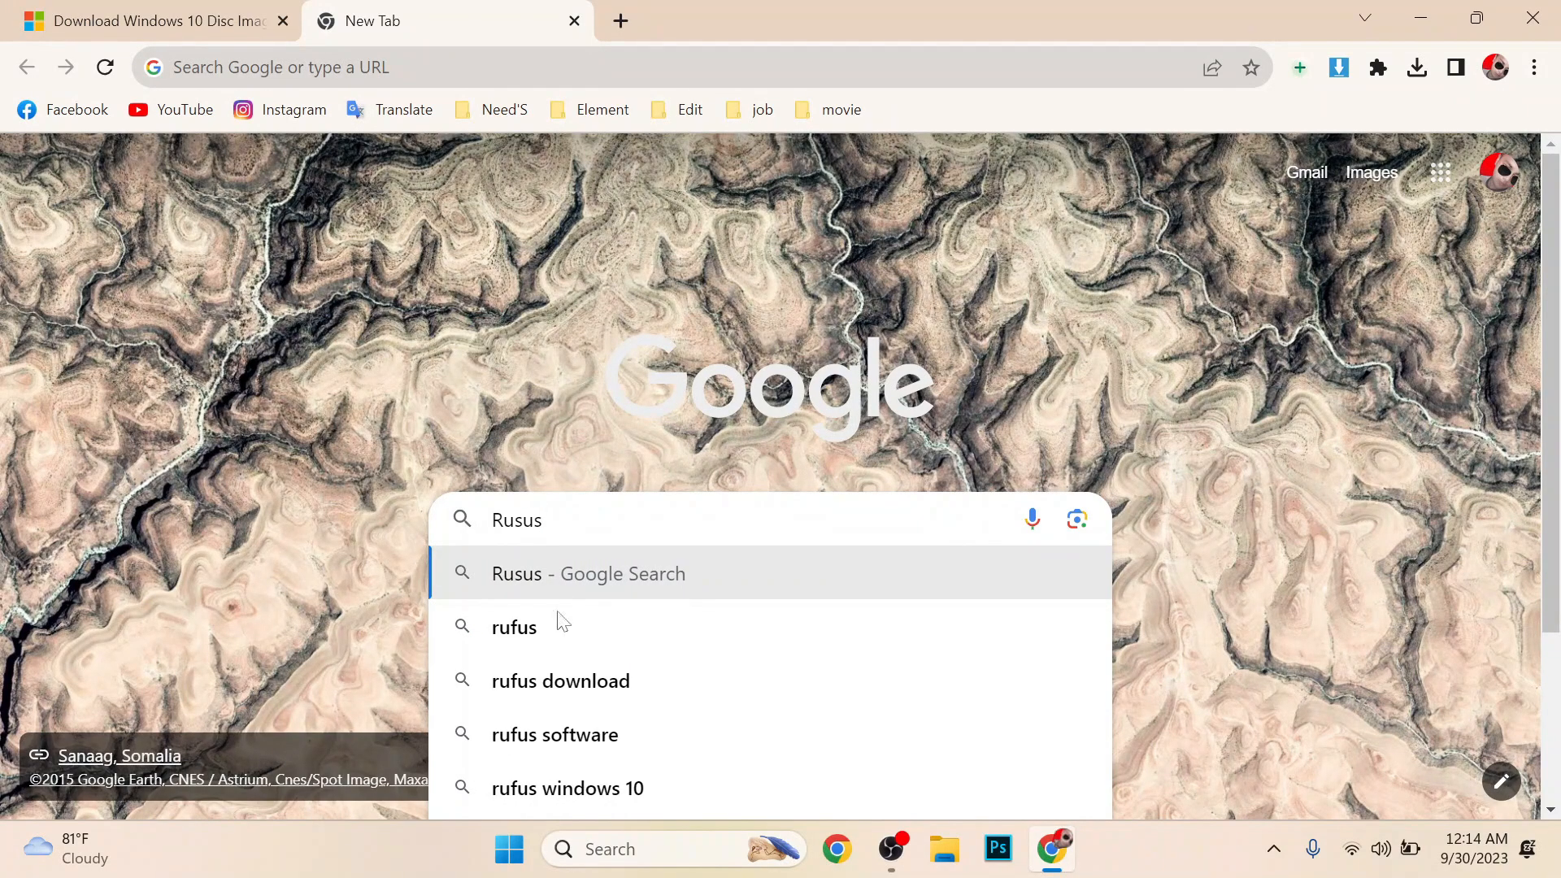
left_click(567, 736)
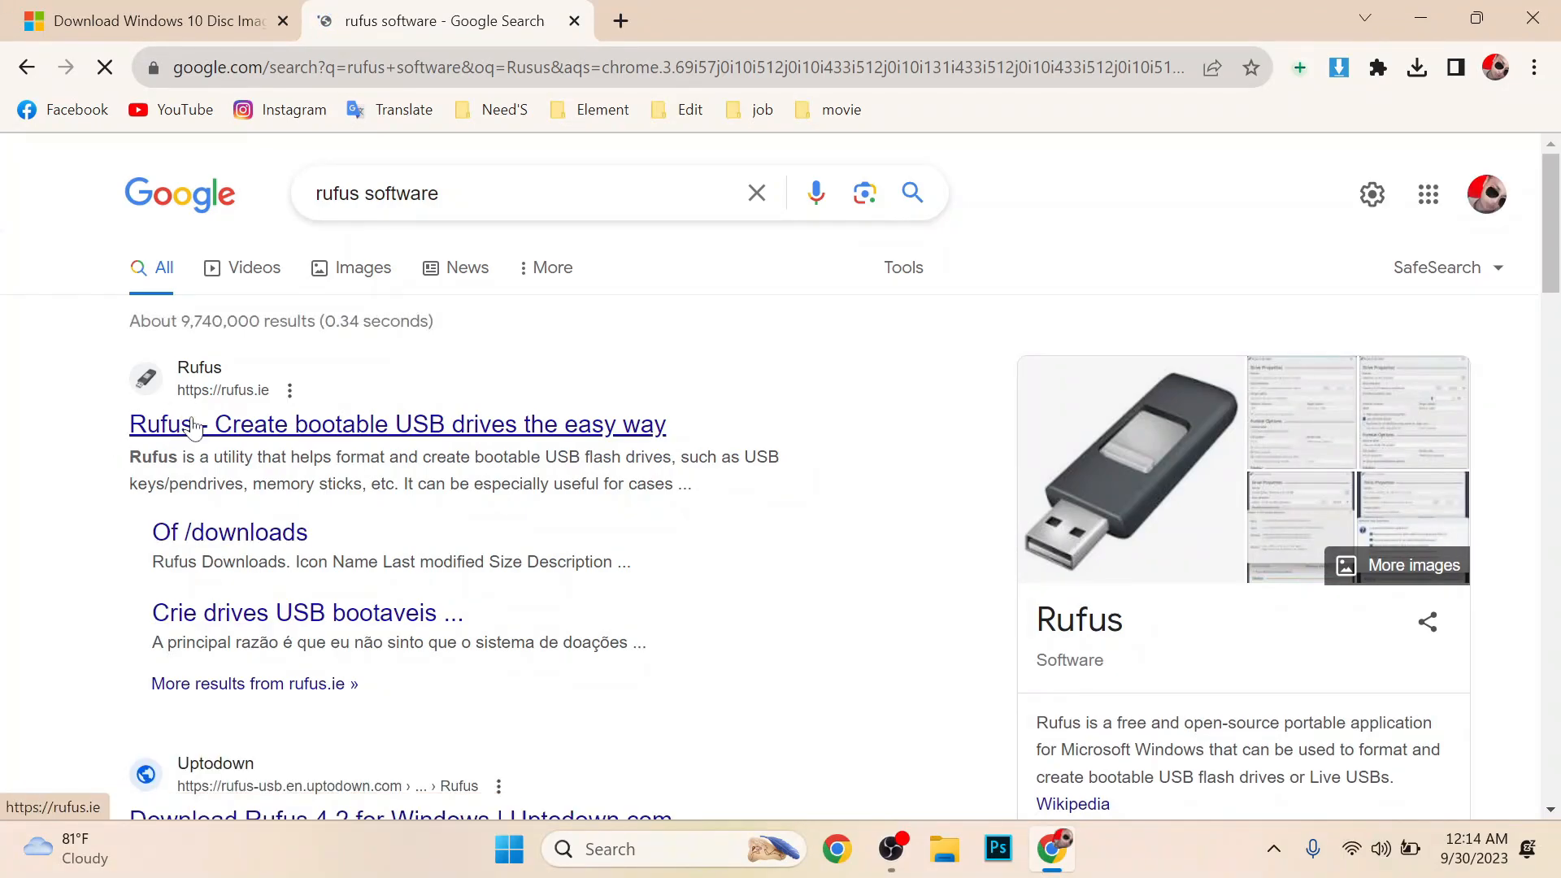
left_click(240, 431)
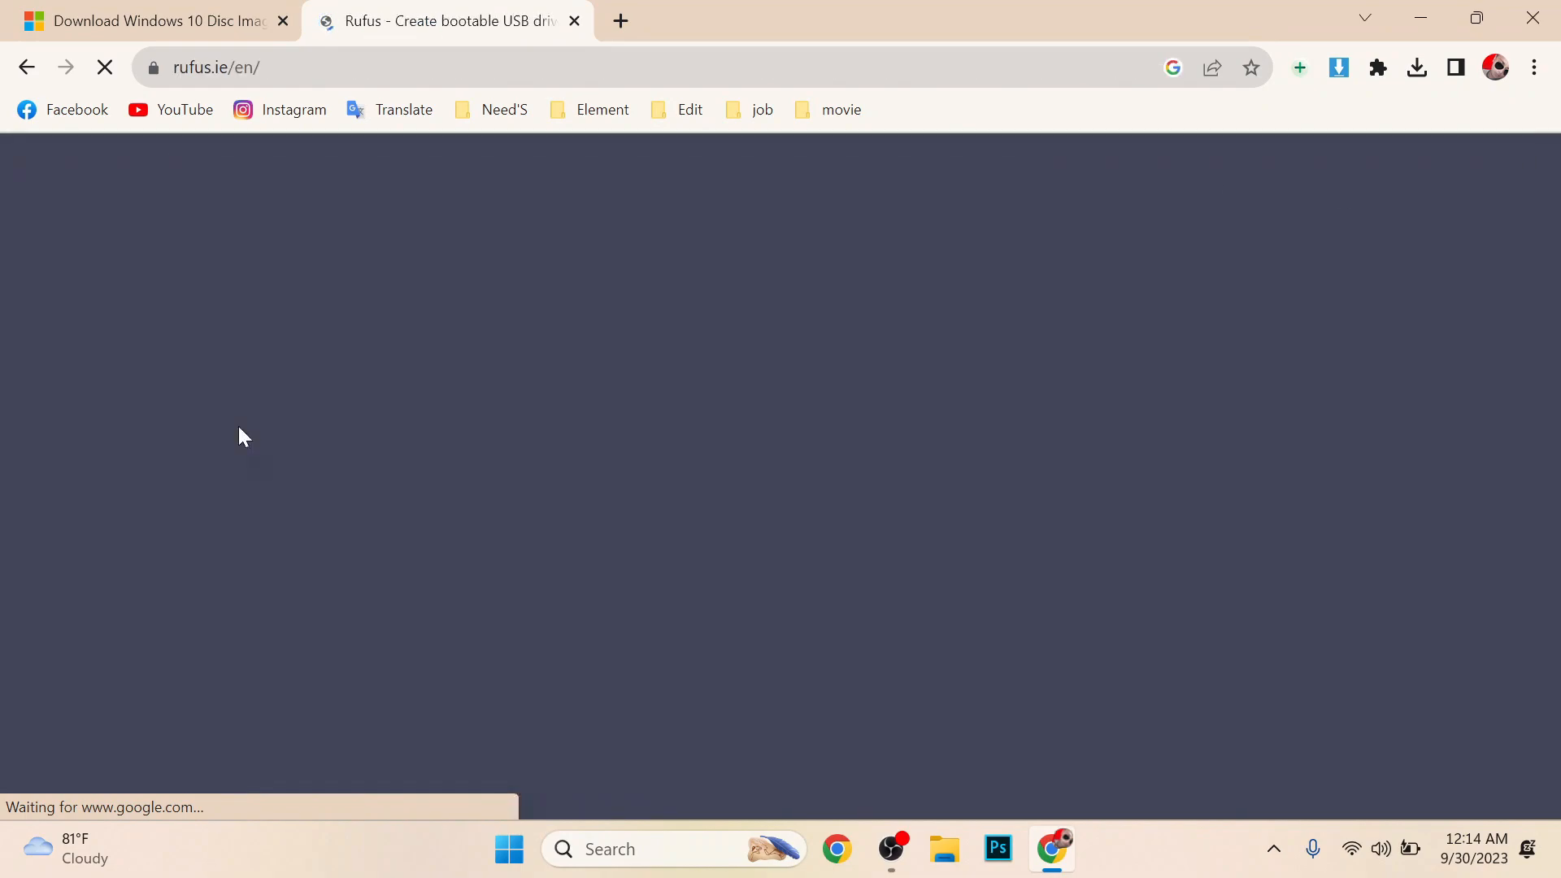
Start downloading the standard Windows x64 release rufus-4.2.exe, dismiss the ad, and cancel the download in the recent downloads
scroll(505, 537, "down", 8)
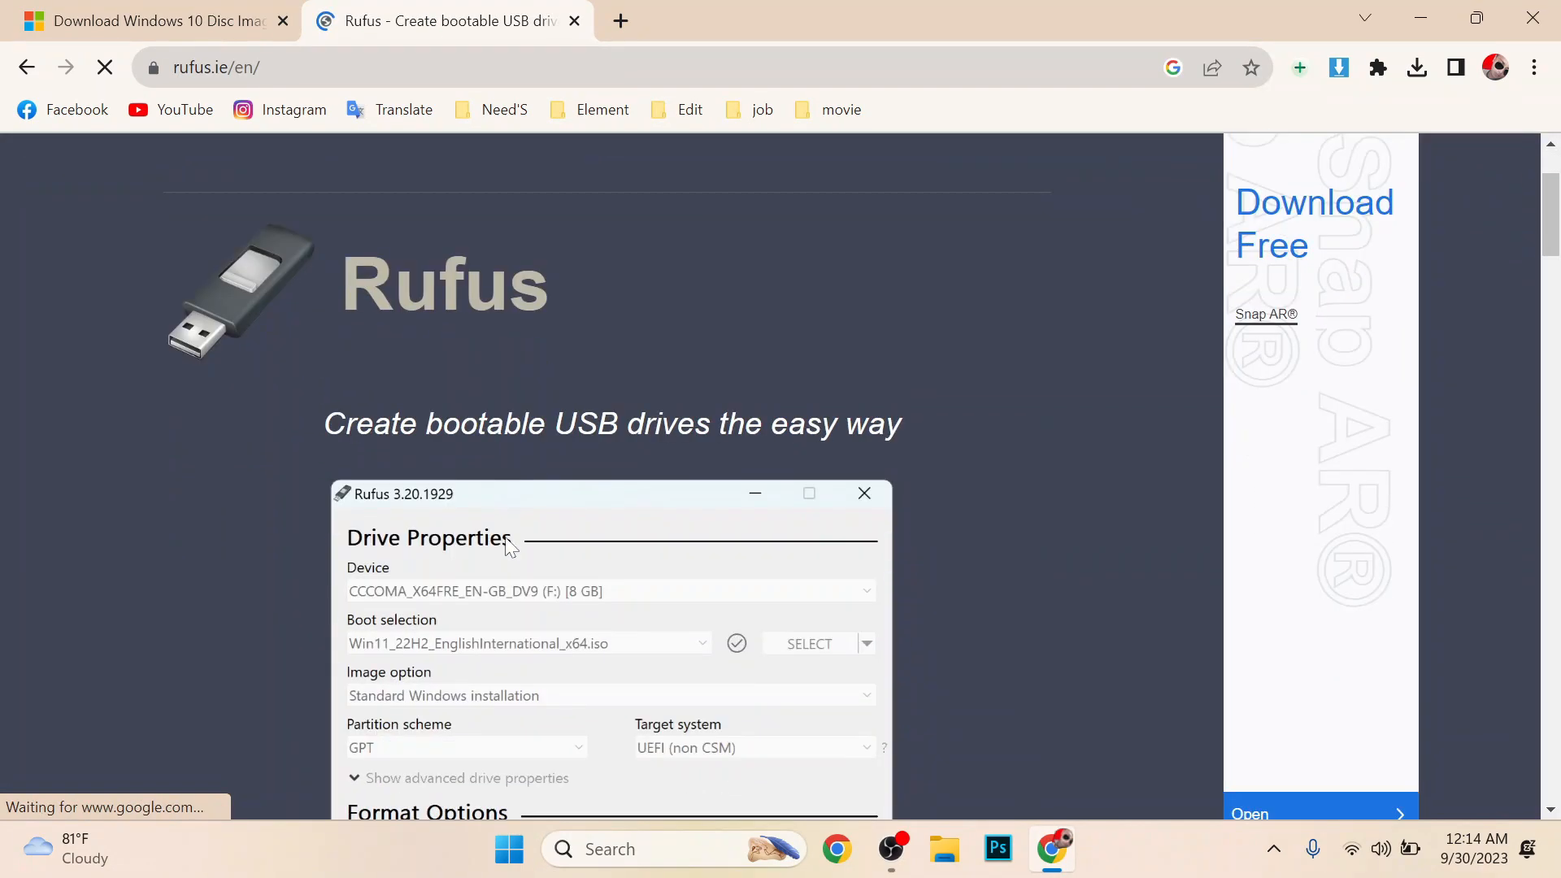
scroll(505, 536, "down", 10)
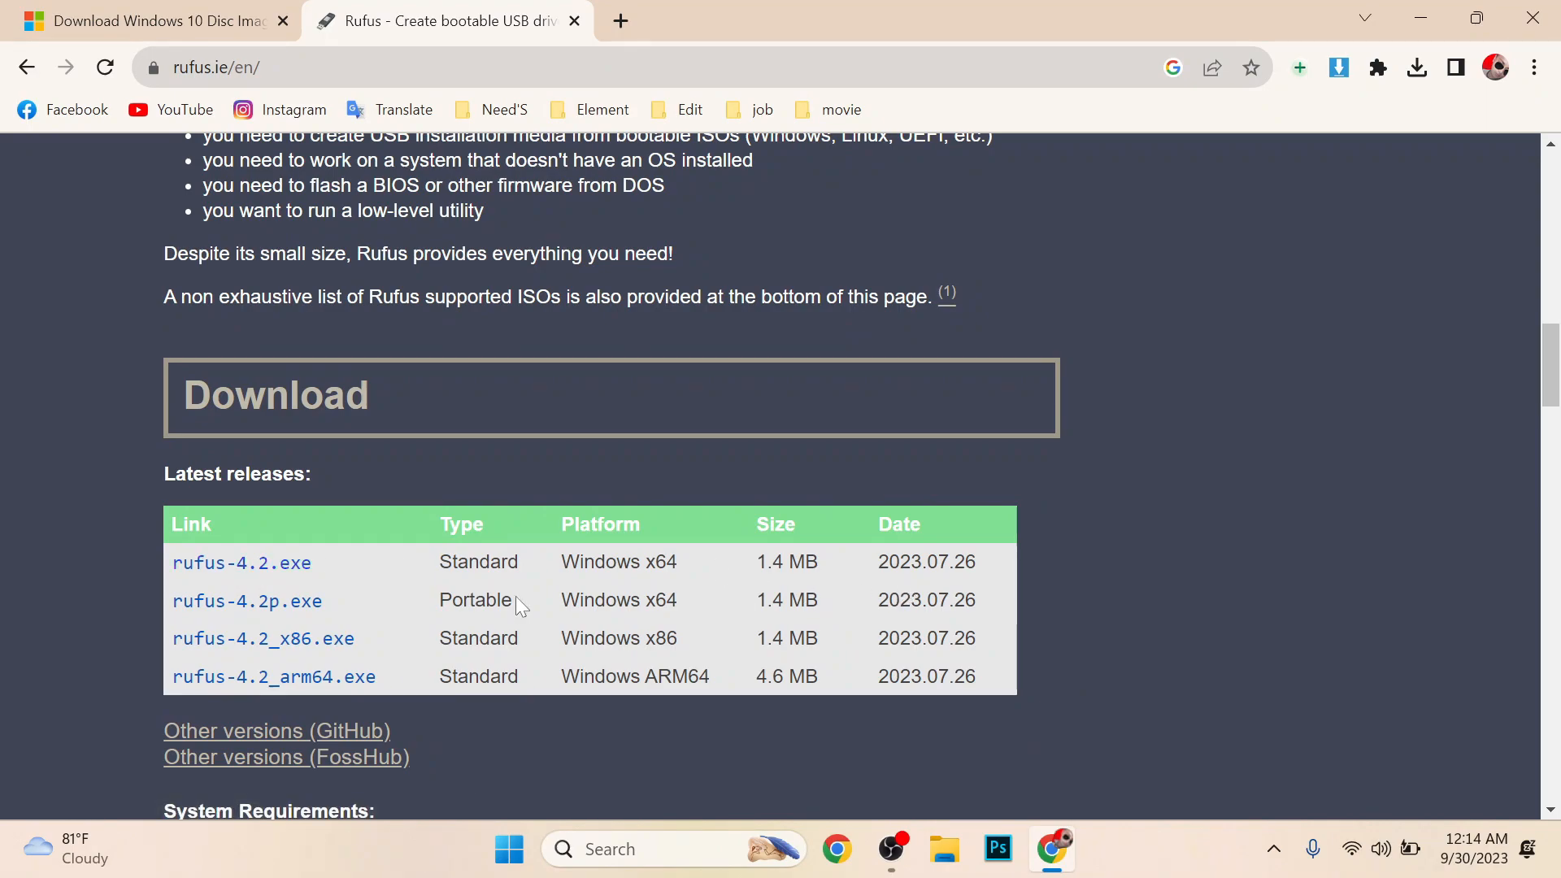
left_click(232, 575)
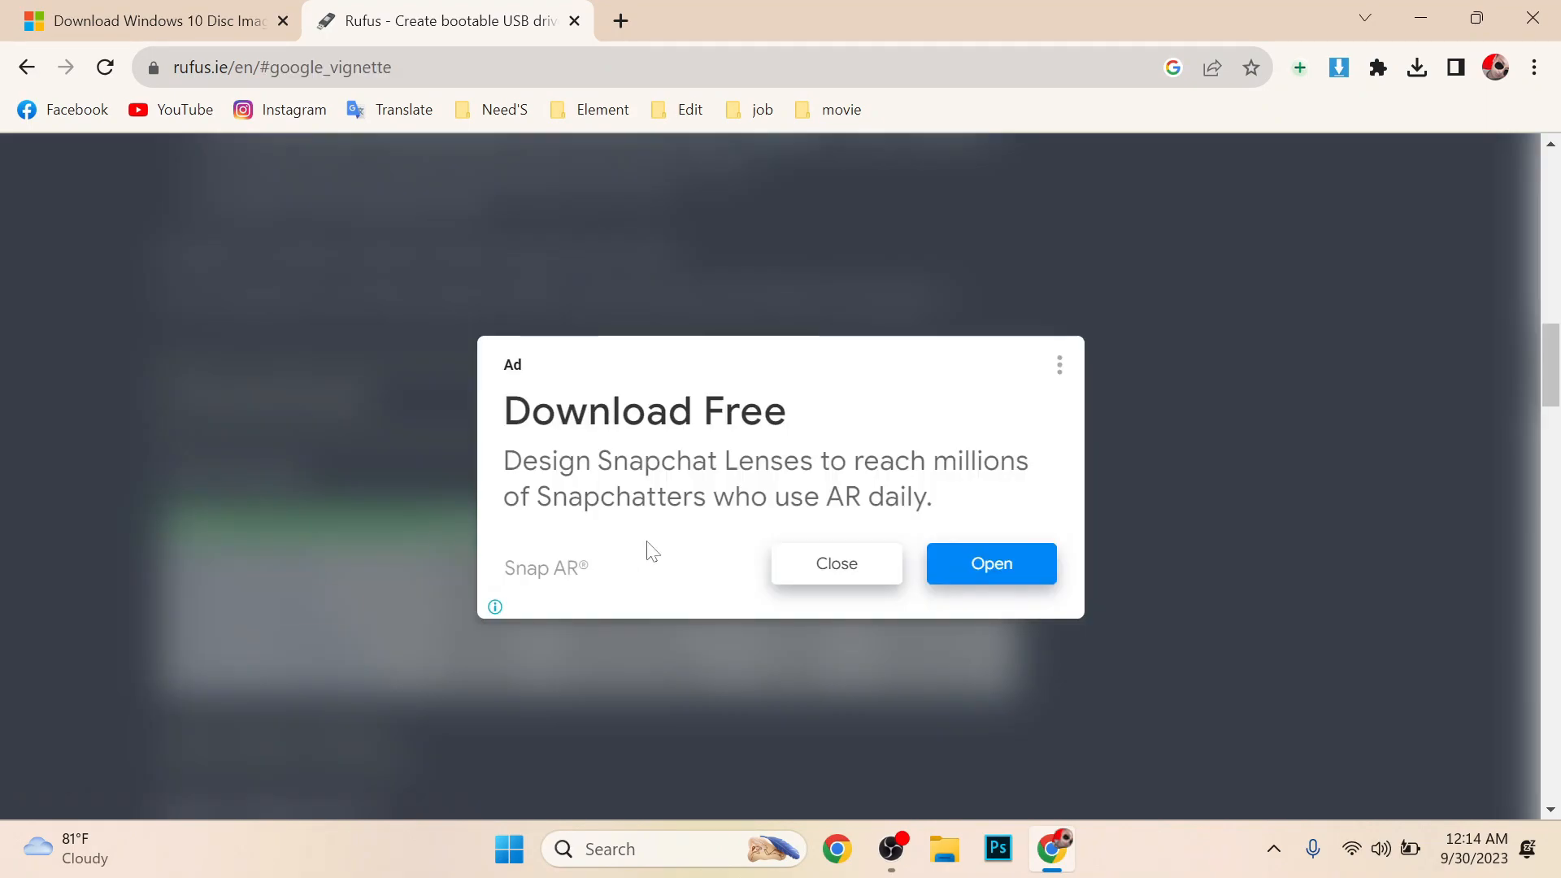
left_click(838, 569)
left_click(1413, 68)
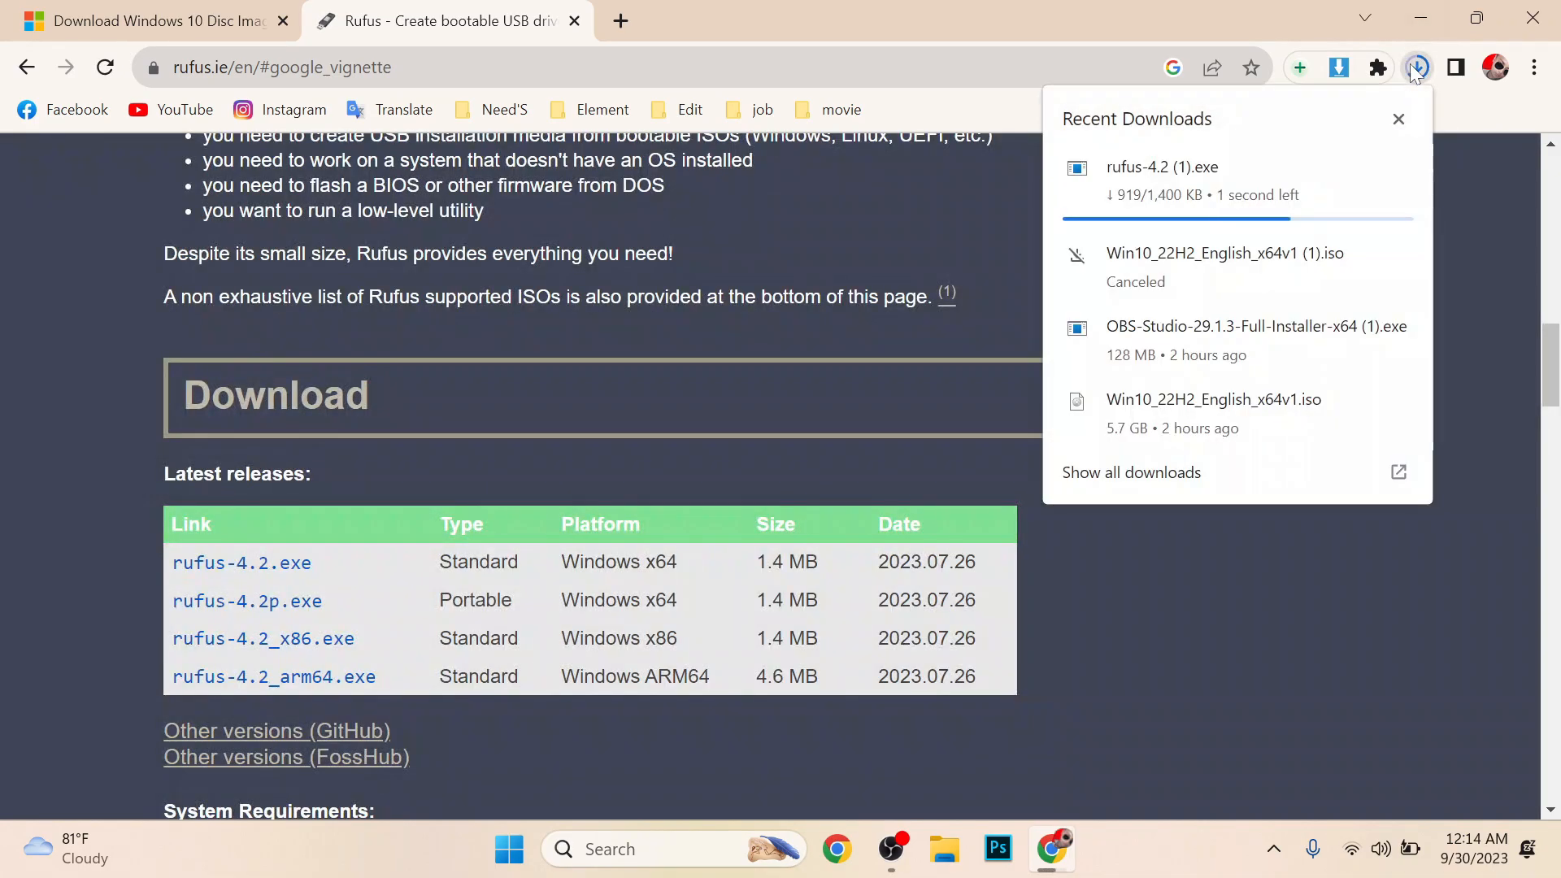
left_click(1399, 166)
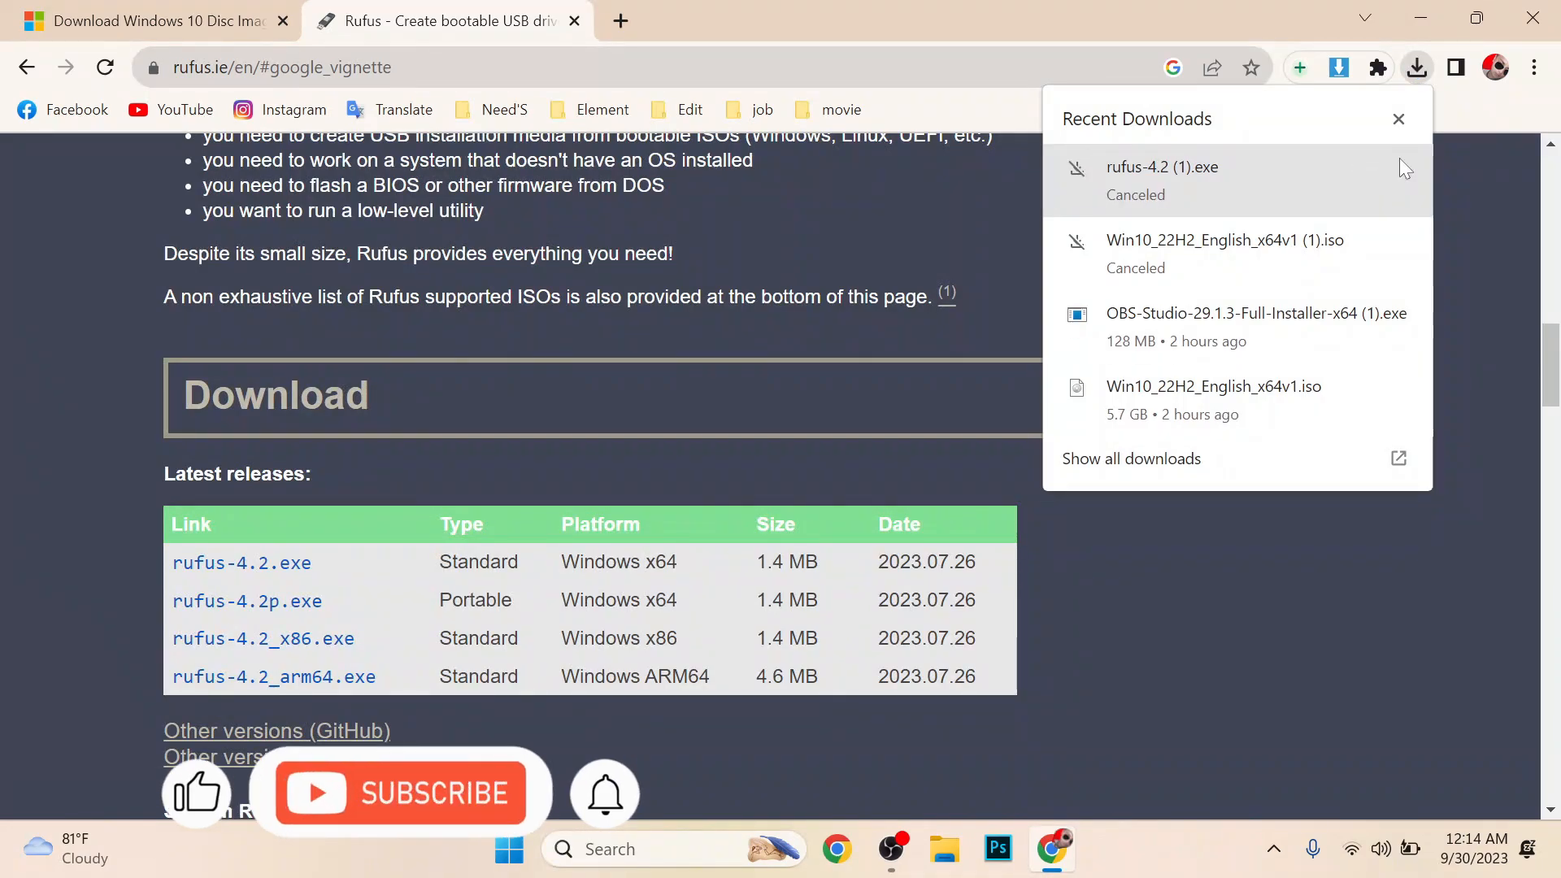
left_click(1398, 122)
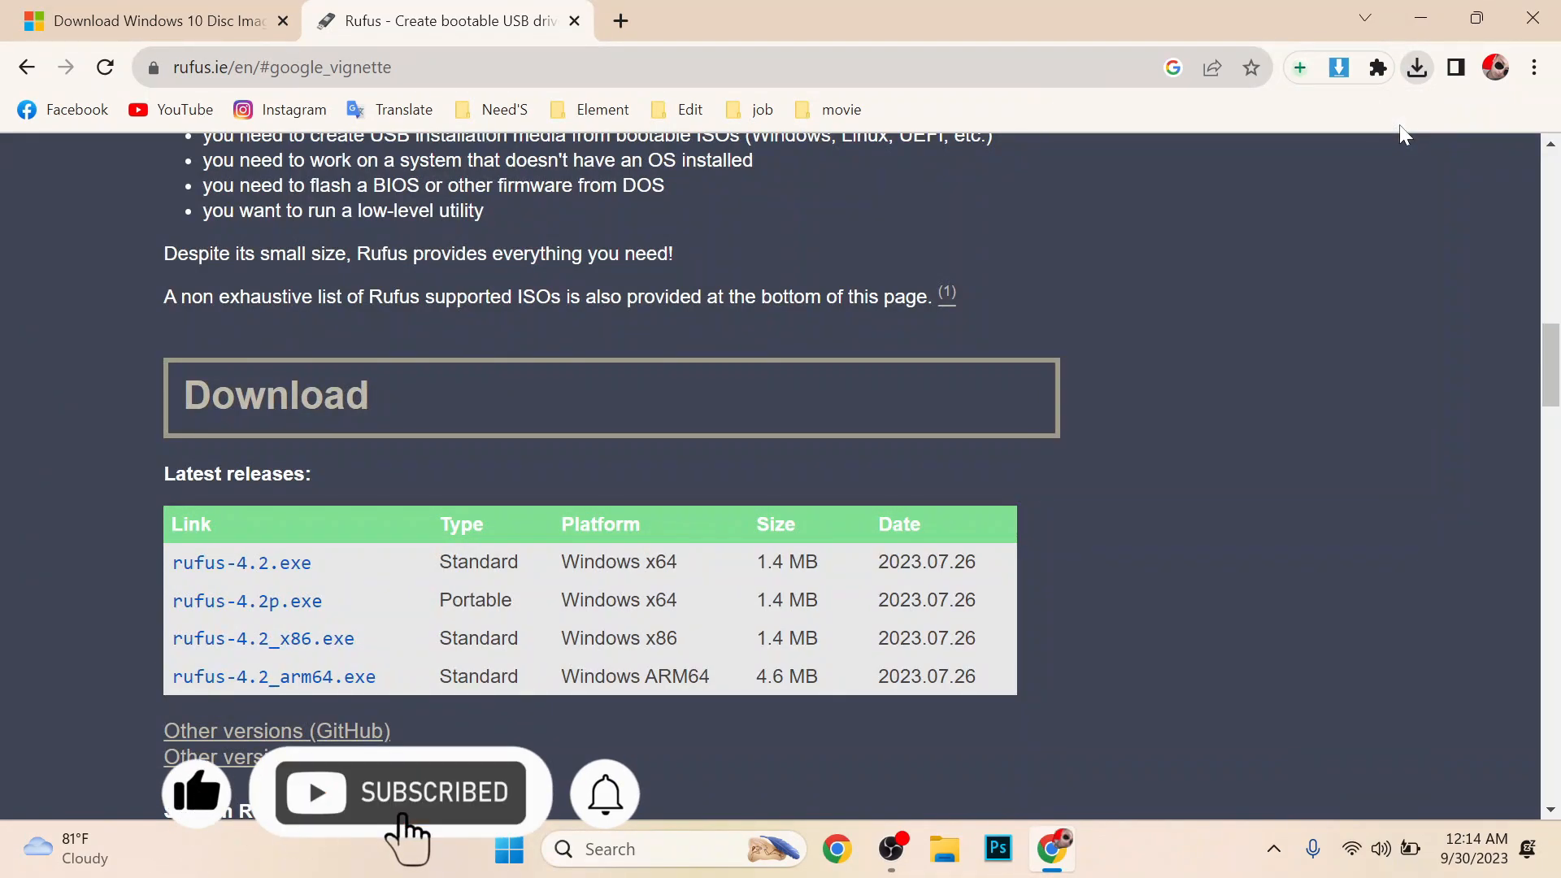
Minimize the browser and check the contents of the Win_7_Pro_April_2023 (H:) USB drive in File Explorer, then close it
left_click(1423, 11)
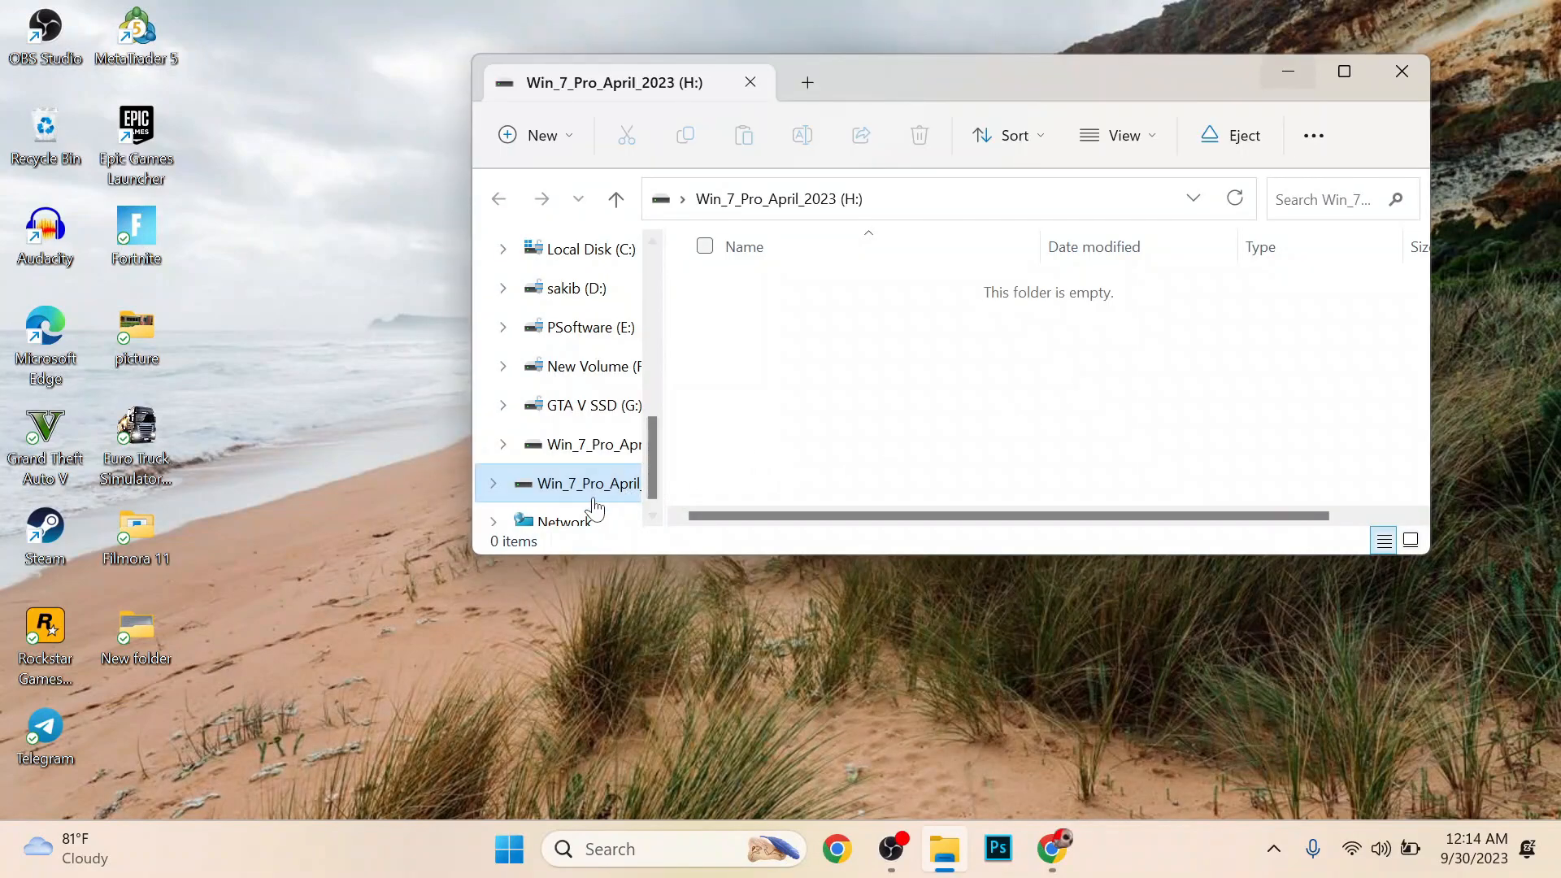
left_click(588, 268)
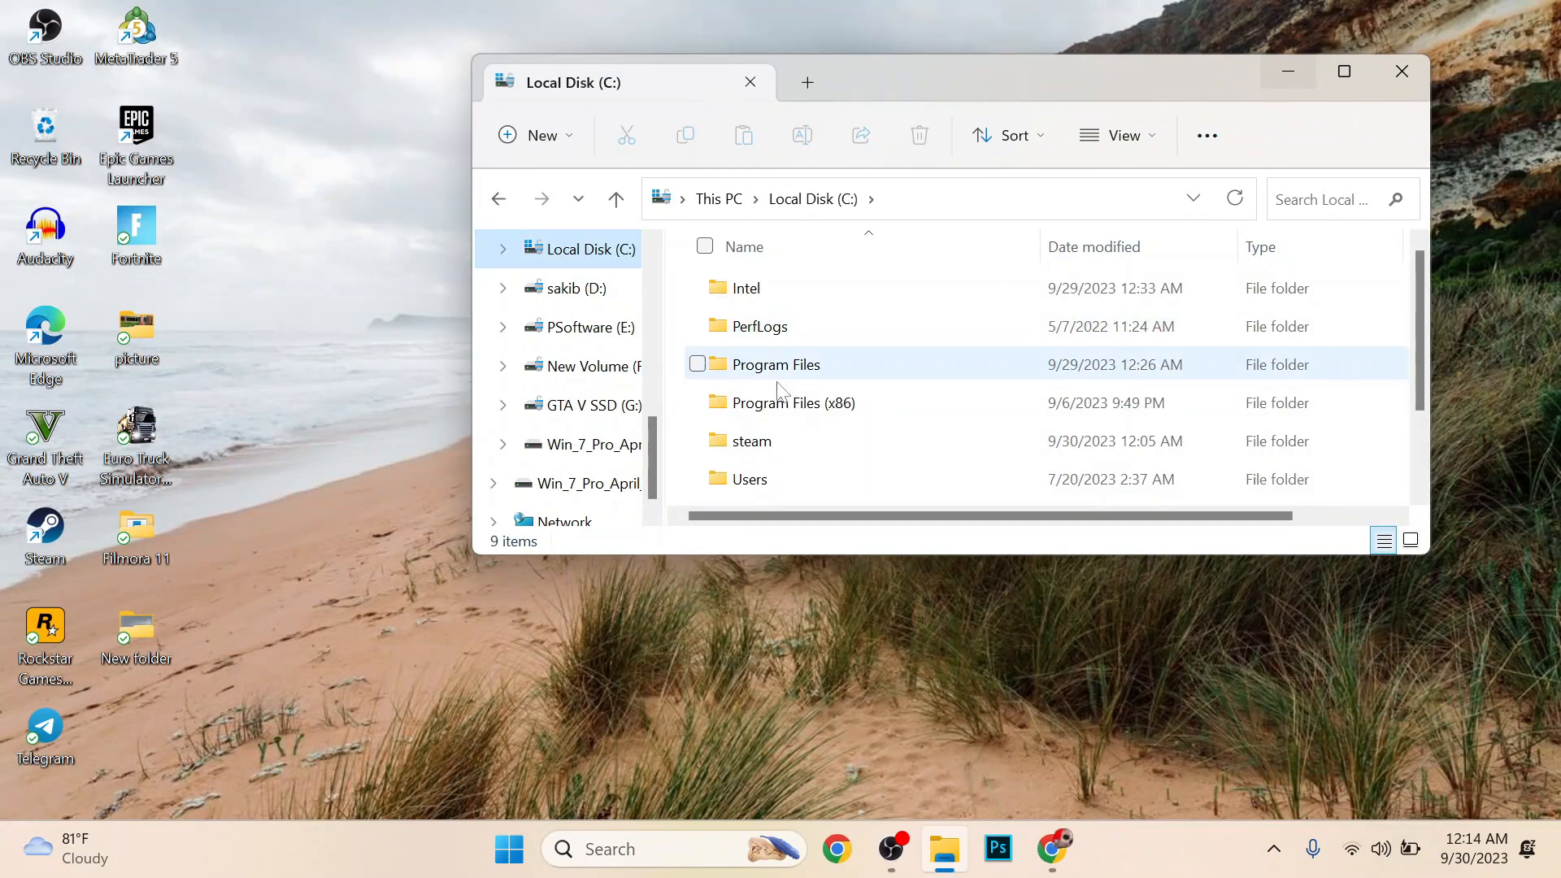
scroll(551, 263, "down", 1)
scroll(550, 269, "up", 3)
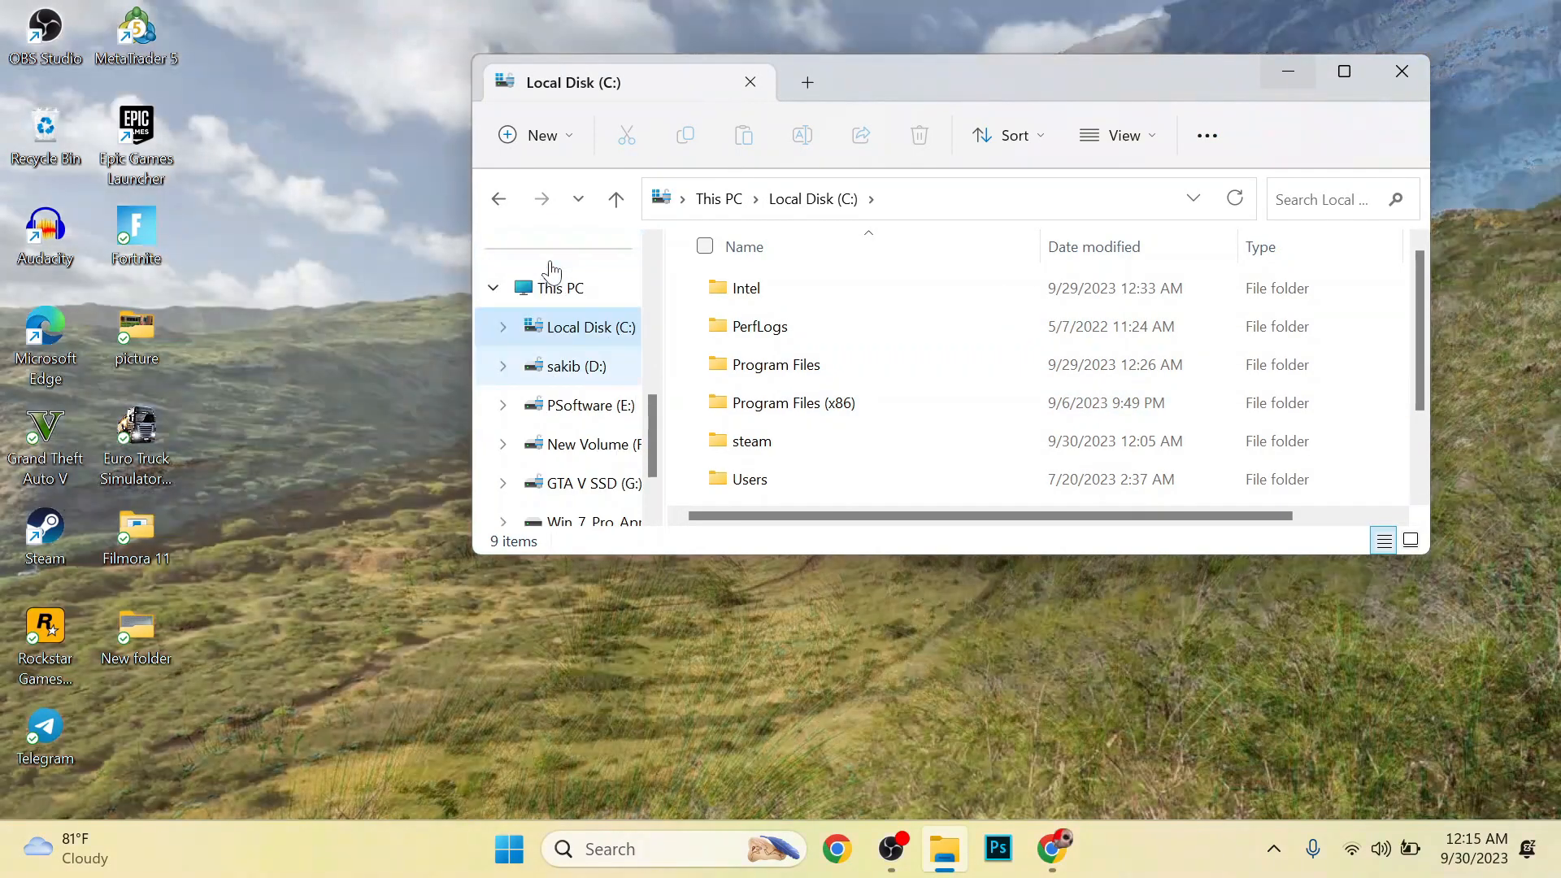
left_click(550, 301)
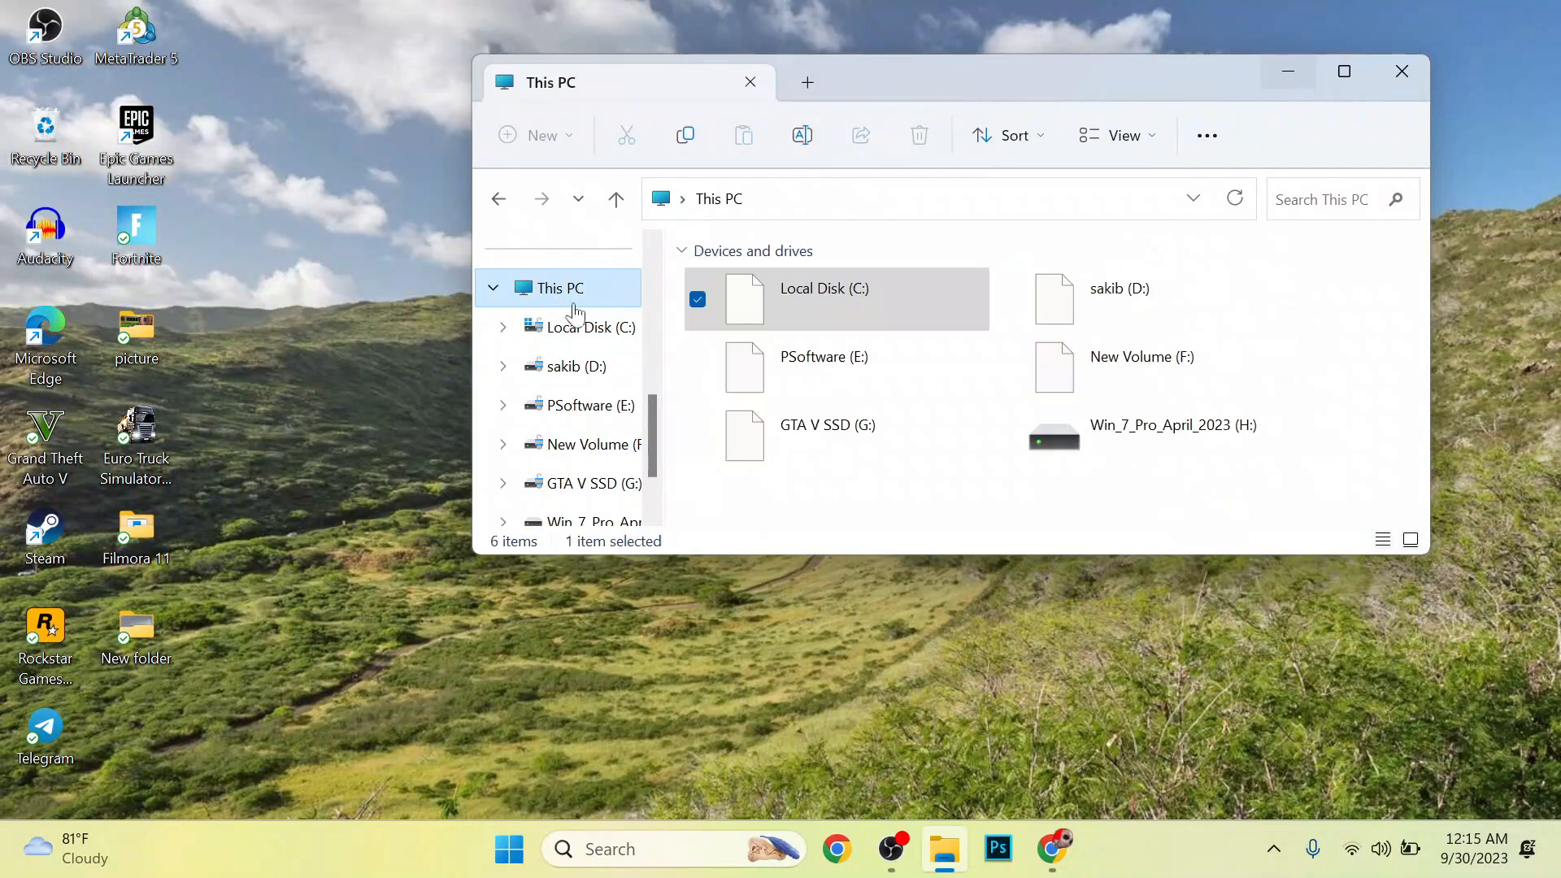
double_click(1104, 471)
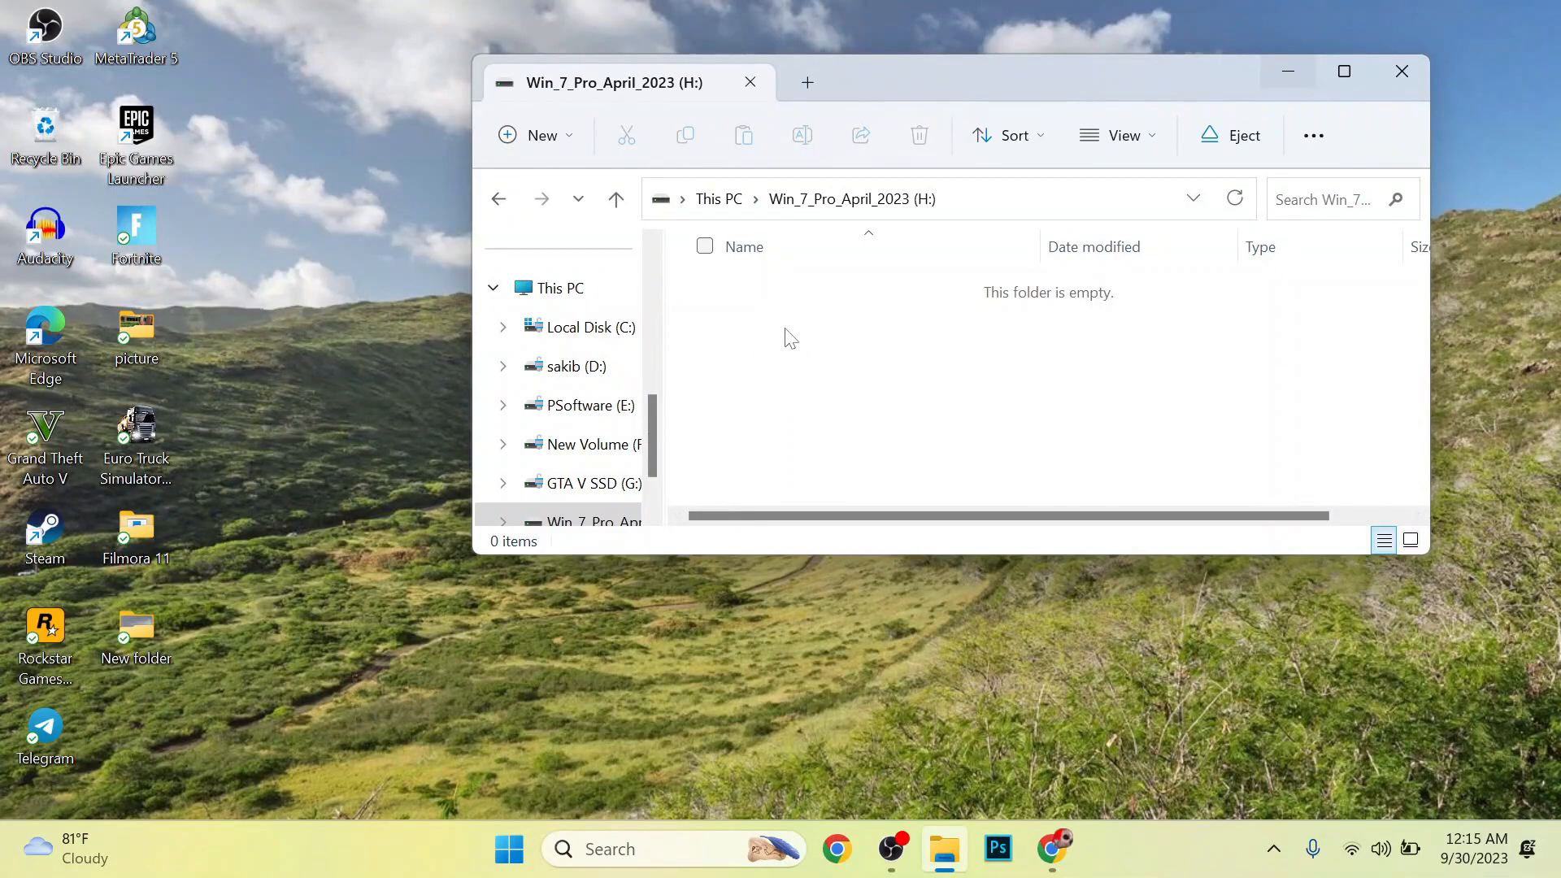
left_click(1423, 72)
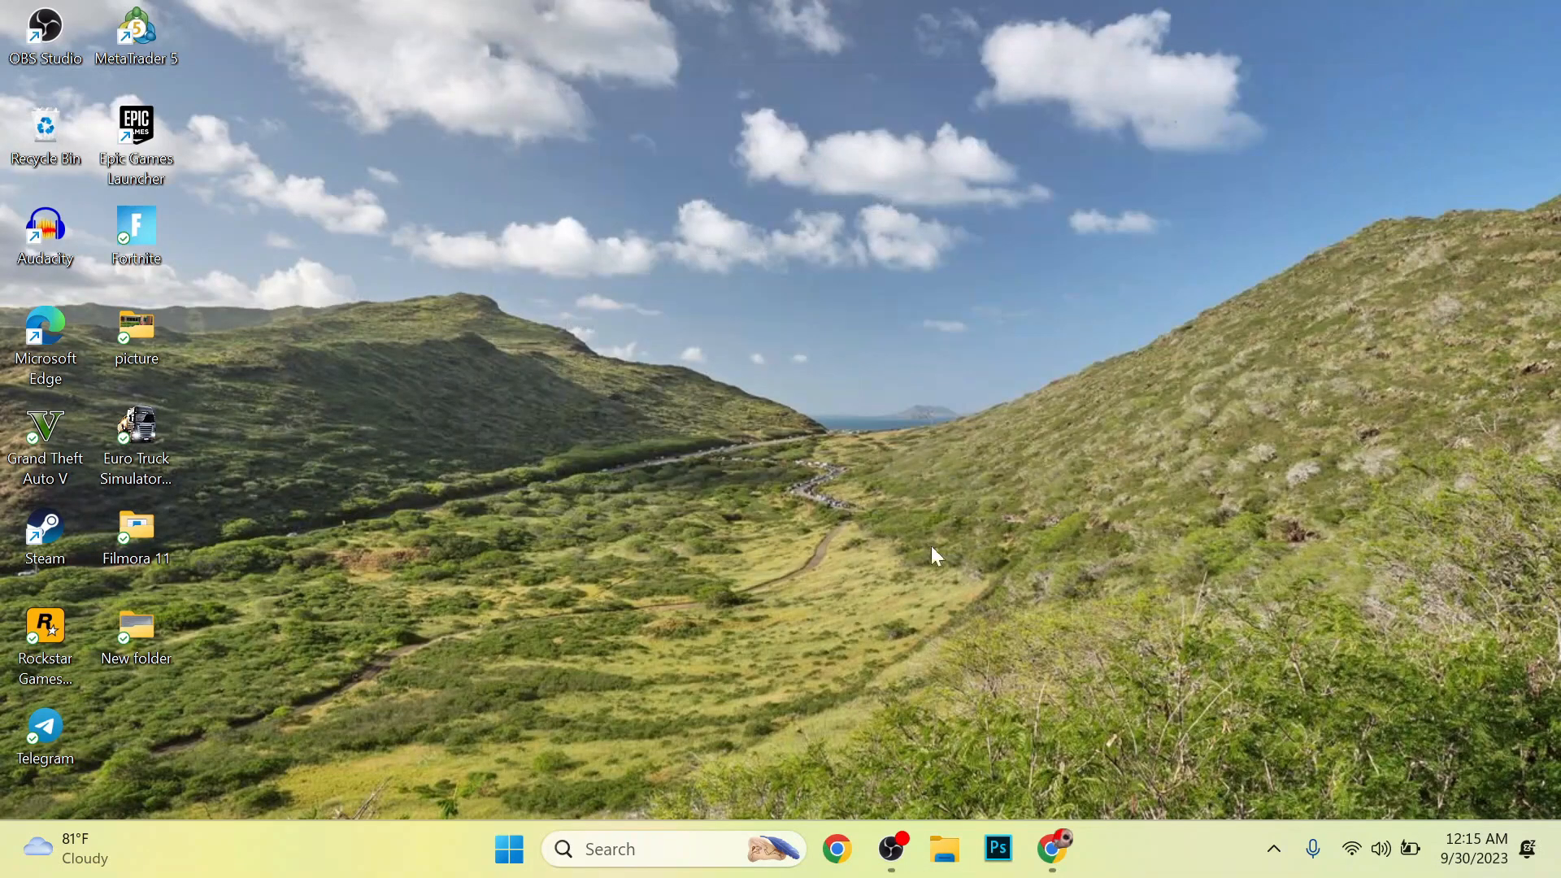
Search Windows for rufus, launch rufus-4.2.exe, and dismiss the dialog about another running instance
left_click(637, 852)
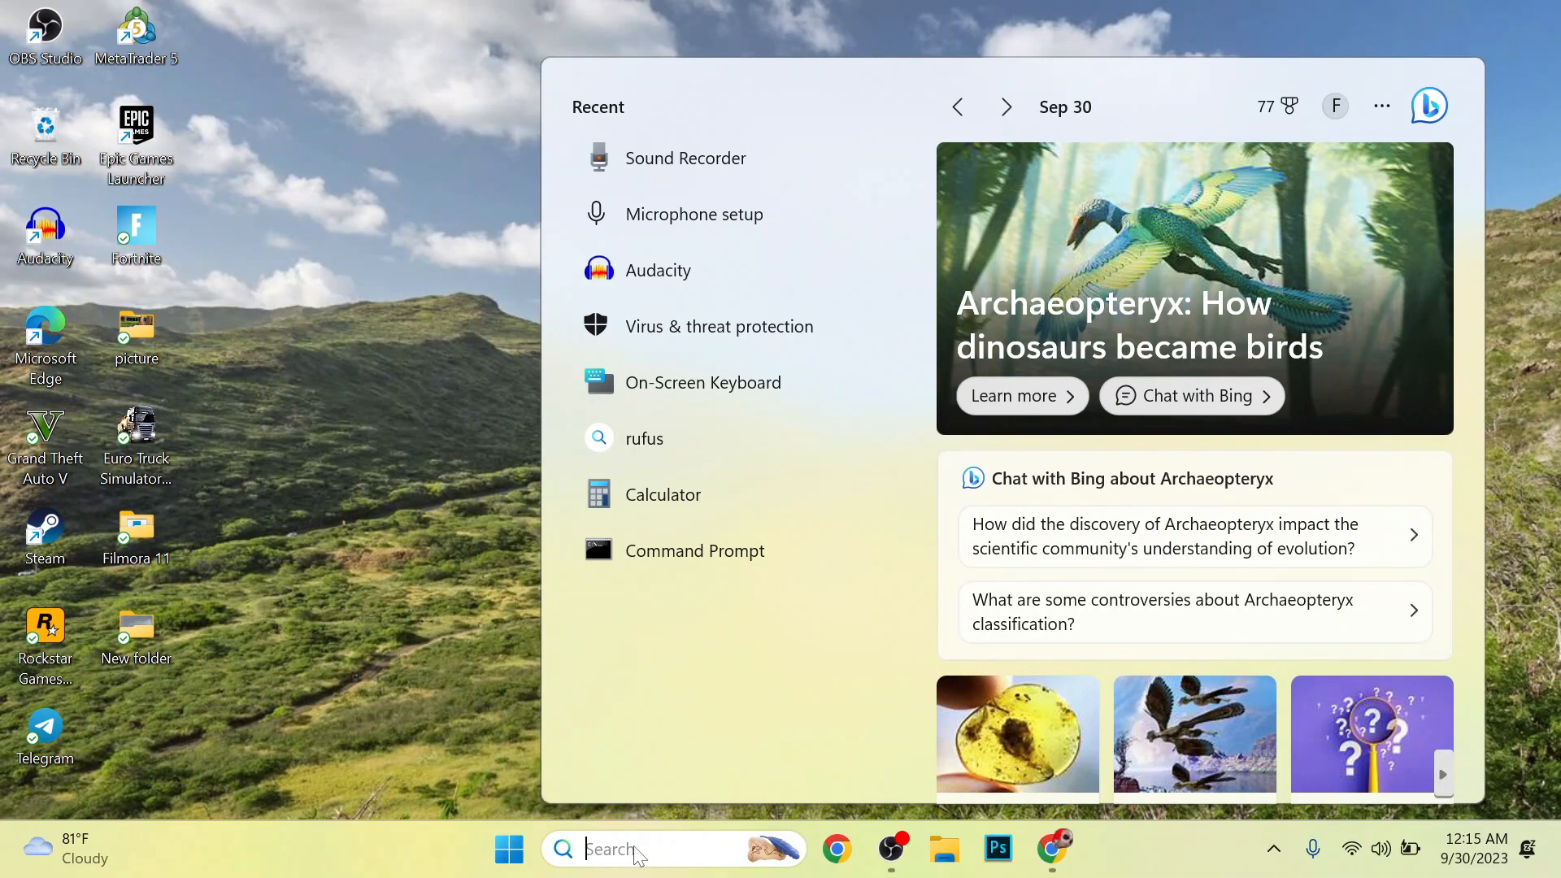
type("ru")
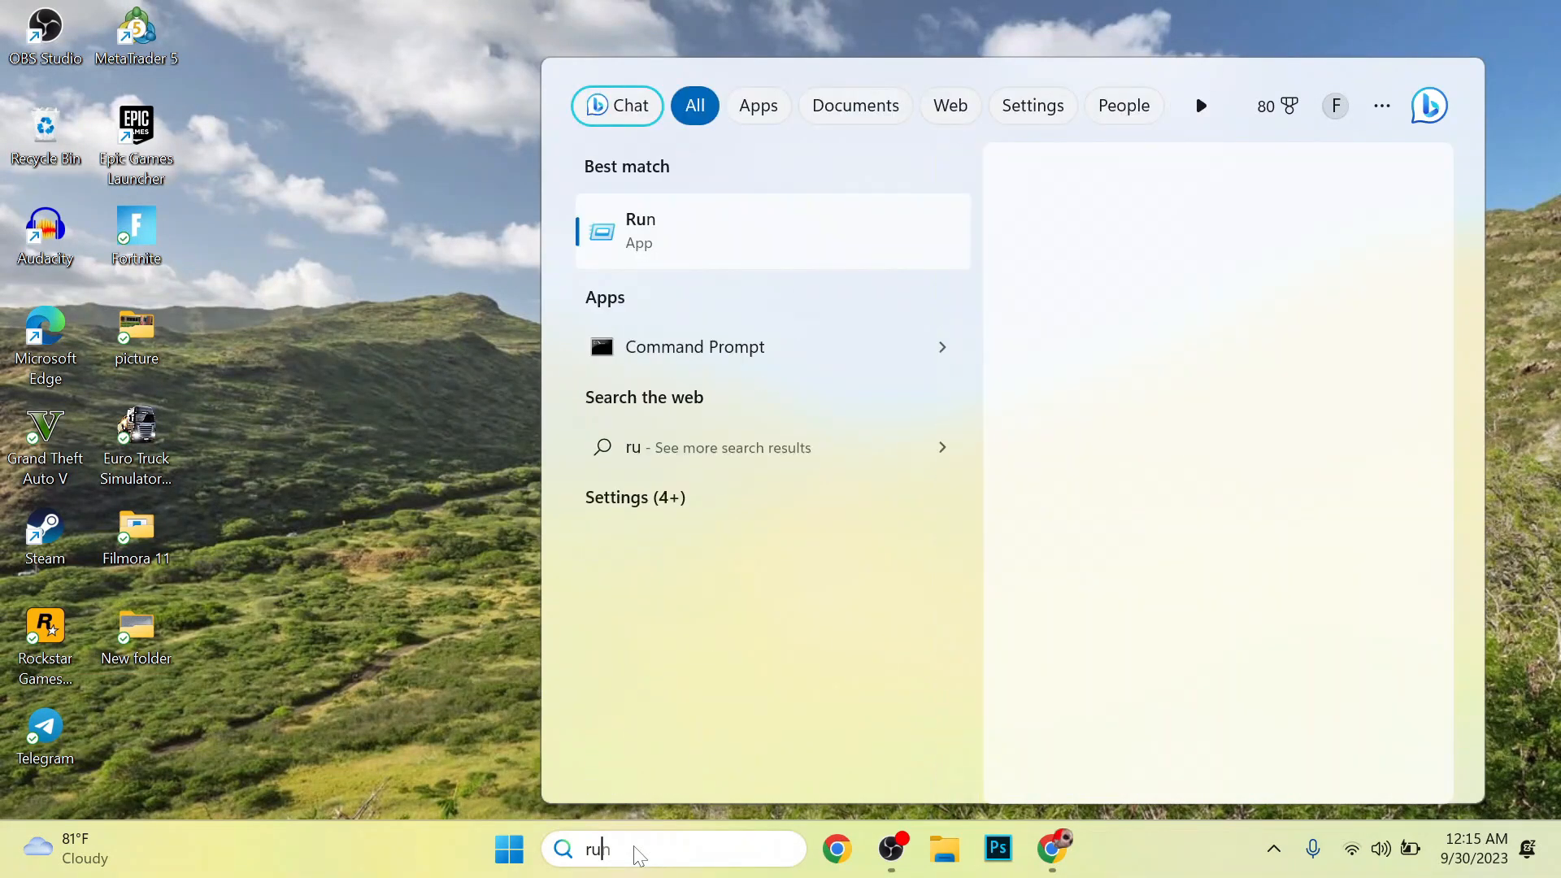
type("fus")
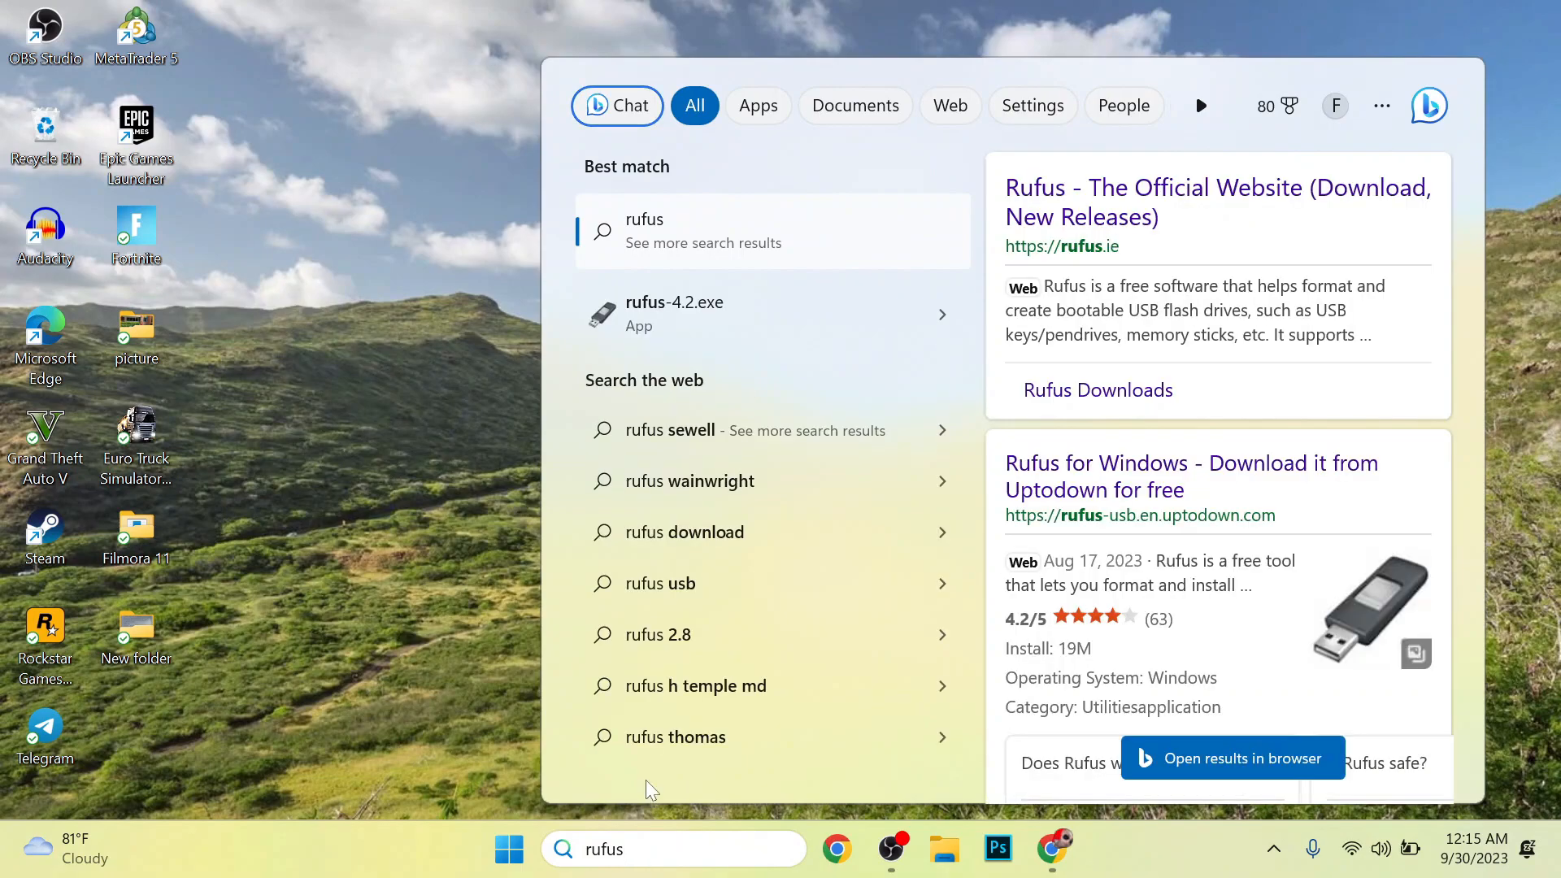
left_click(773, 319)
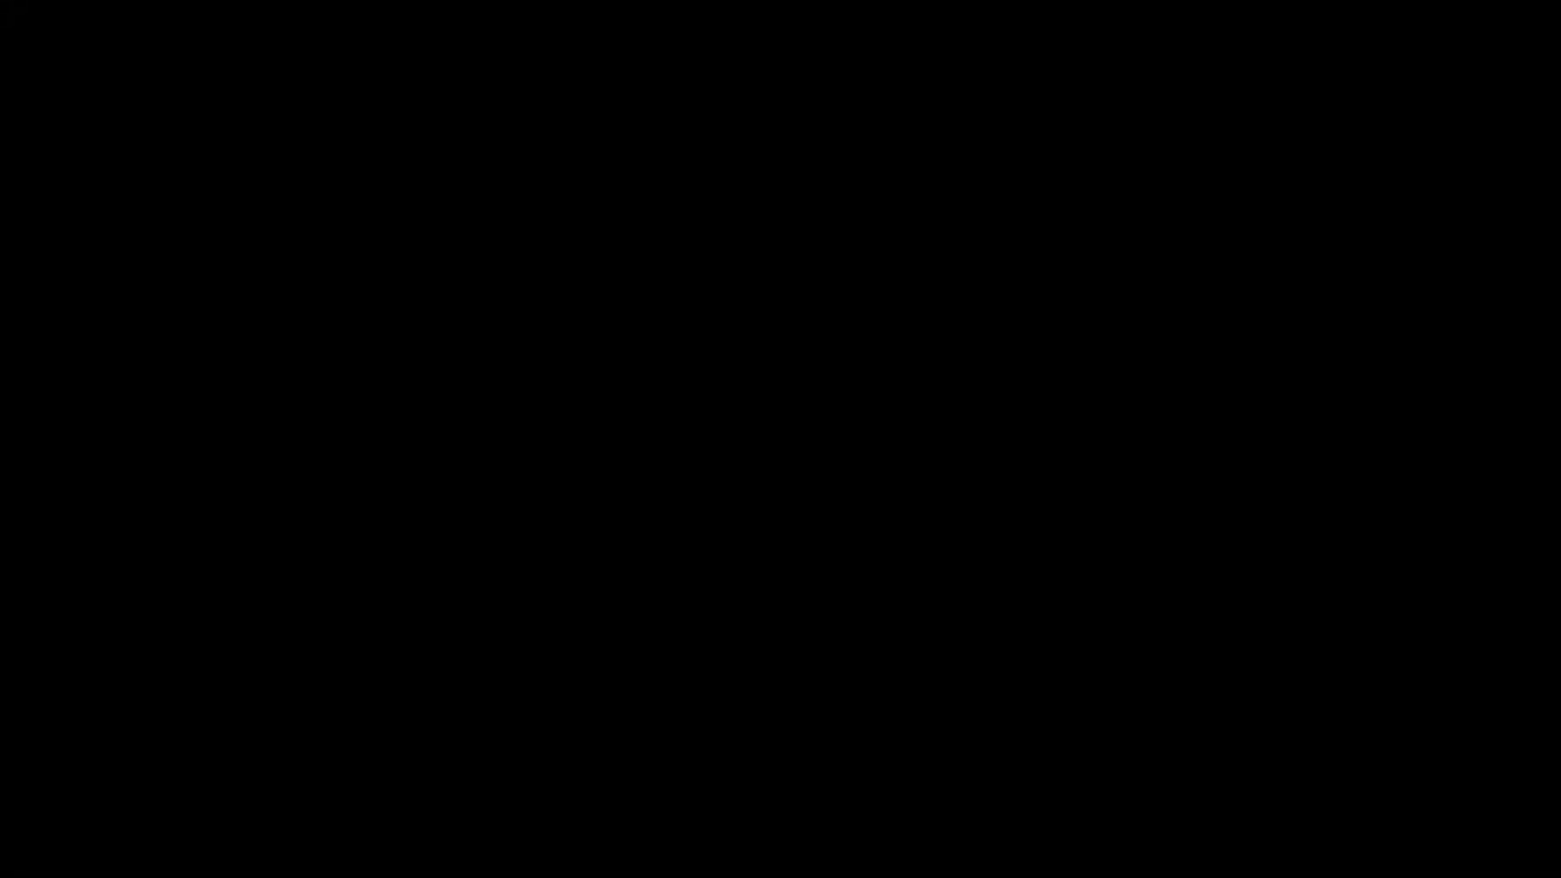
left_click(664, 624)
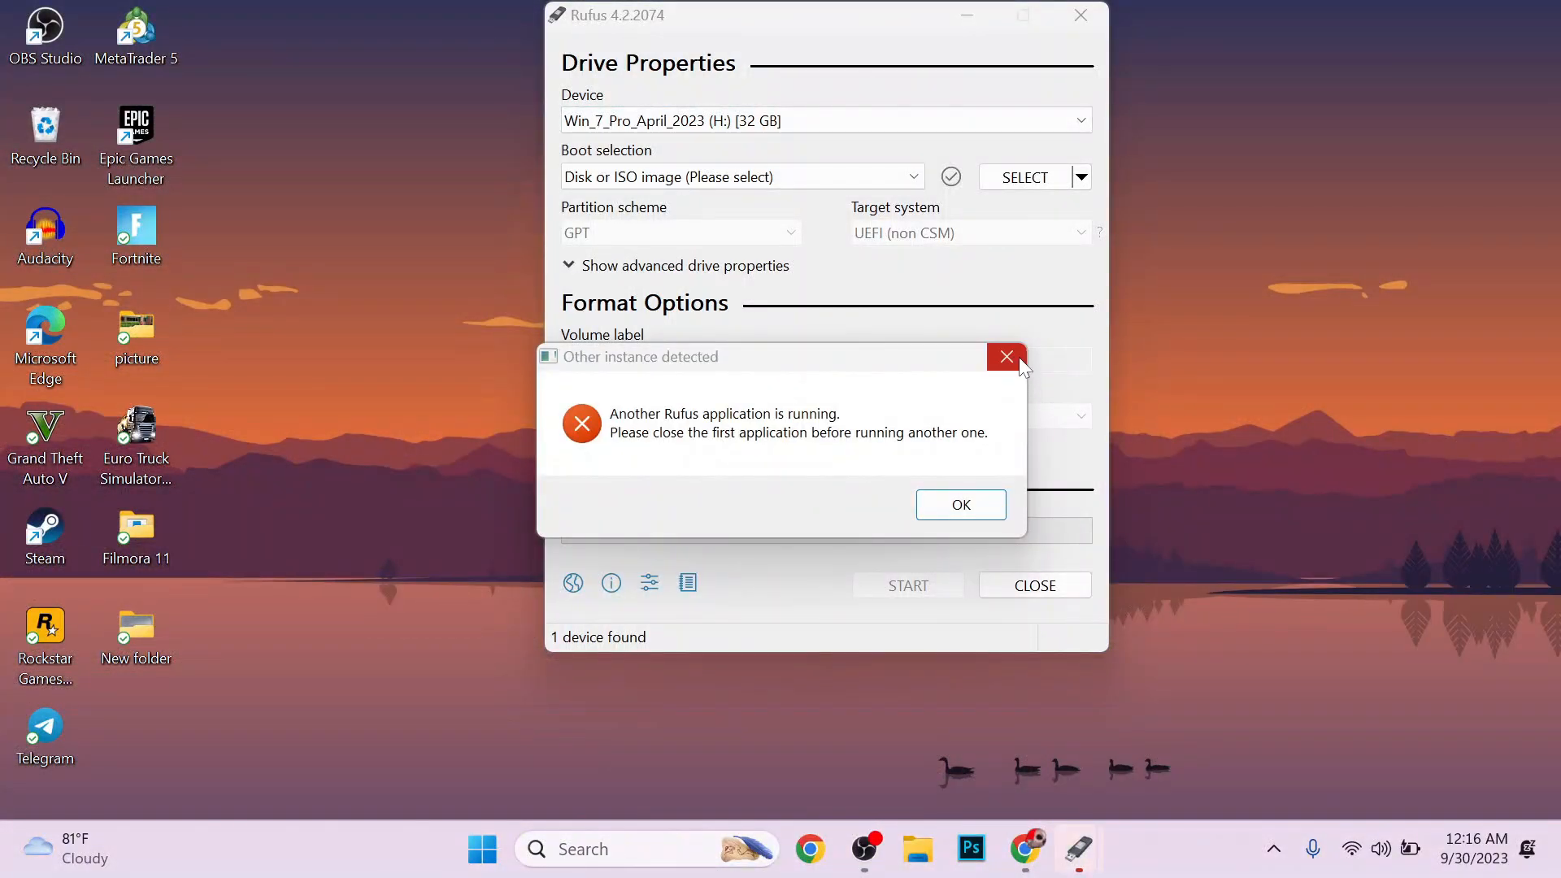
left_click(1017, 358)
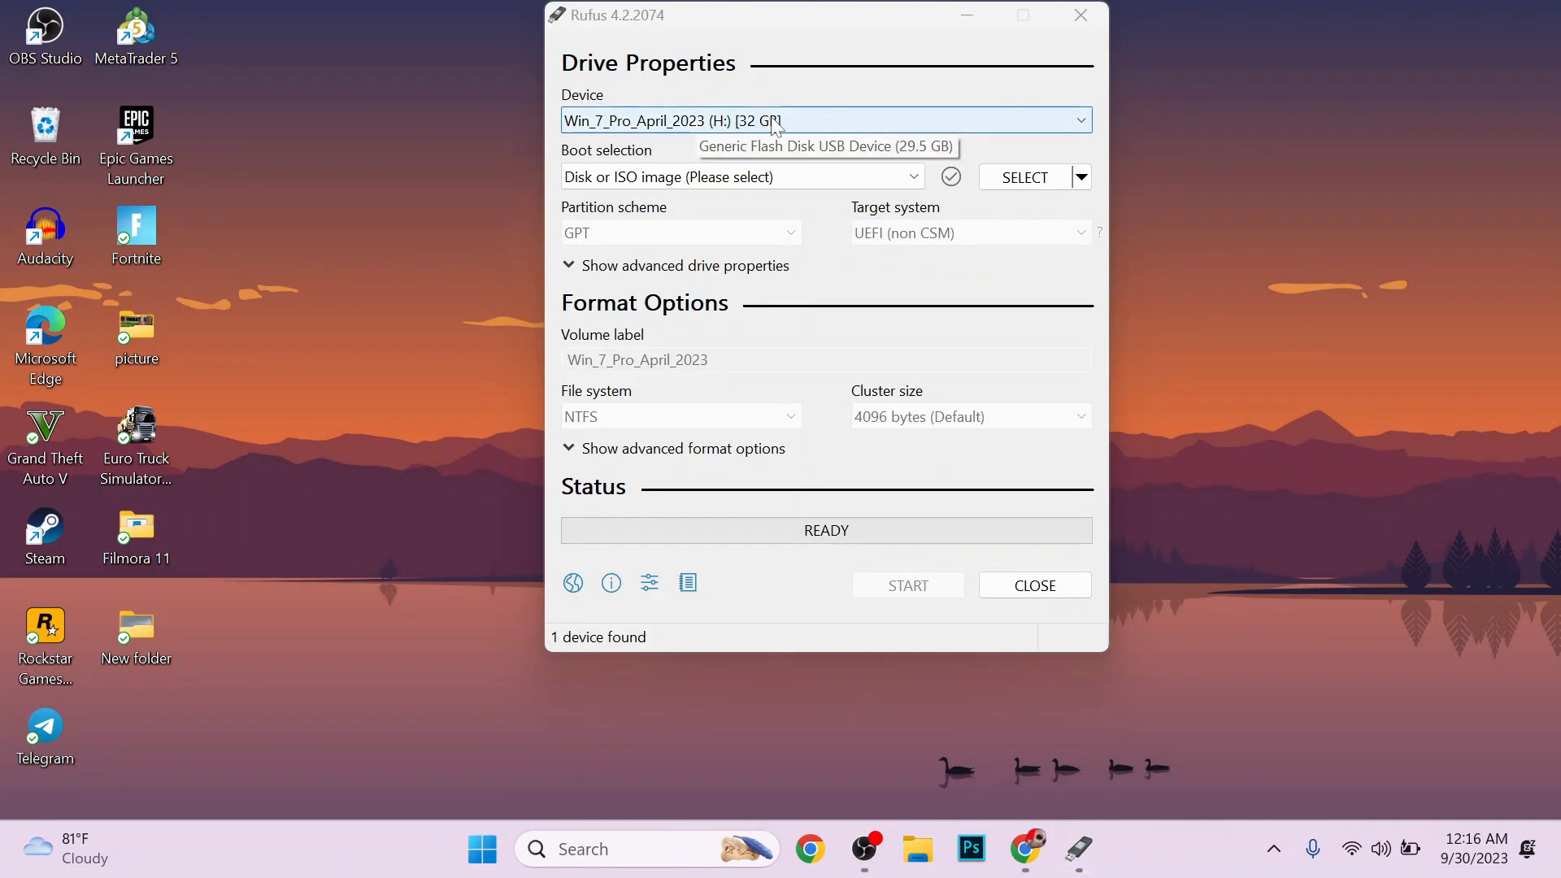
Select Win_7_Pro_April_2023 (H:) as the Rufus device and load Win10_22H2_English_x64v1 from Downloads as the boot image
left_click(1078, 124)
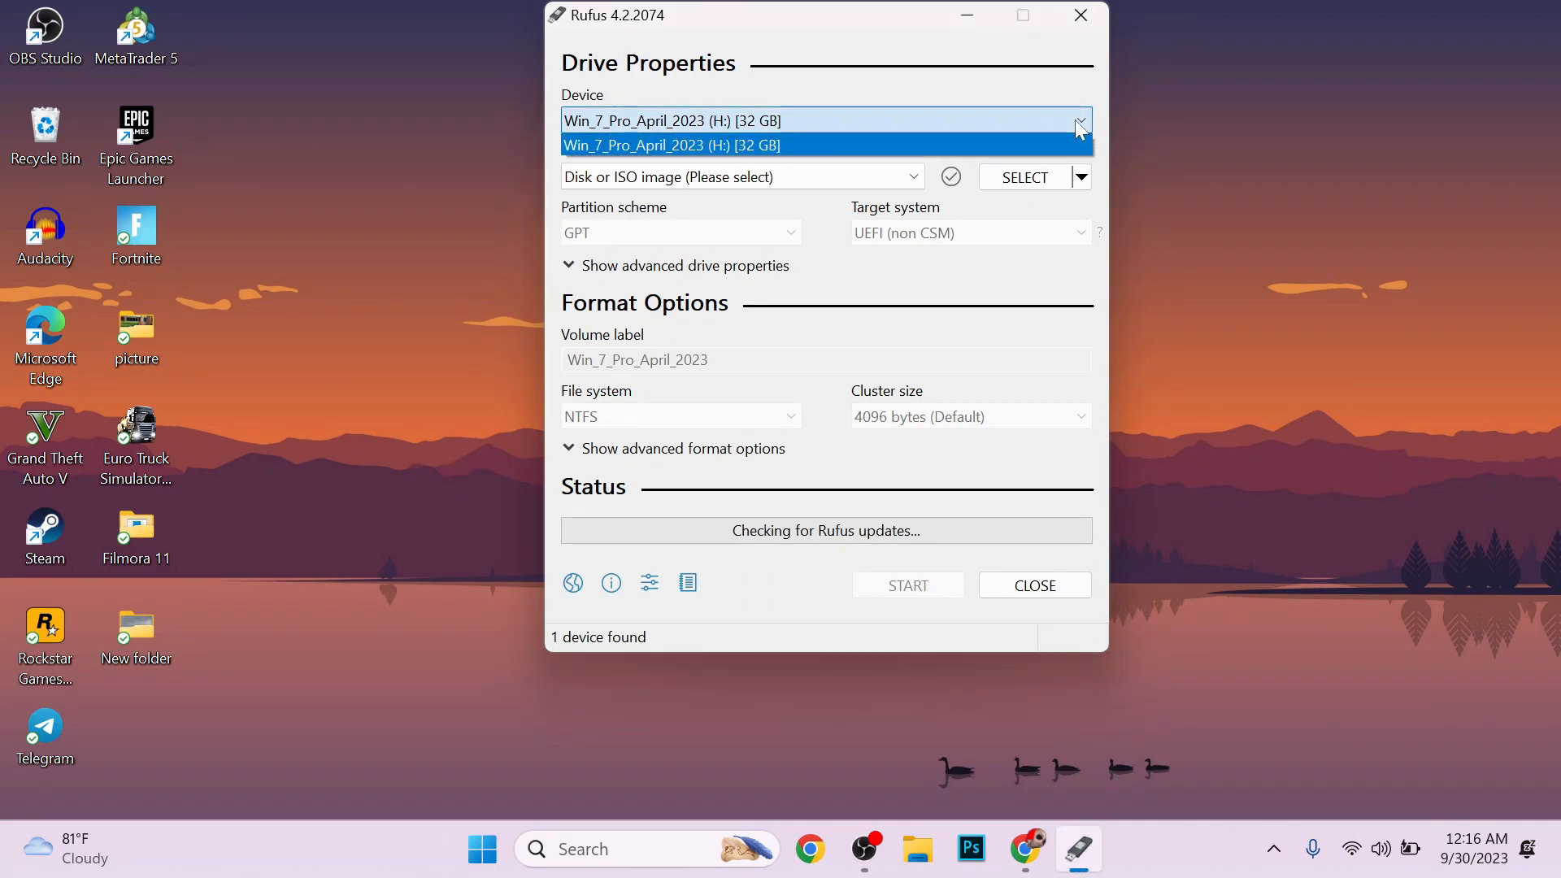
left_click(772, 146)
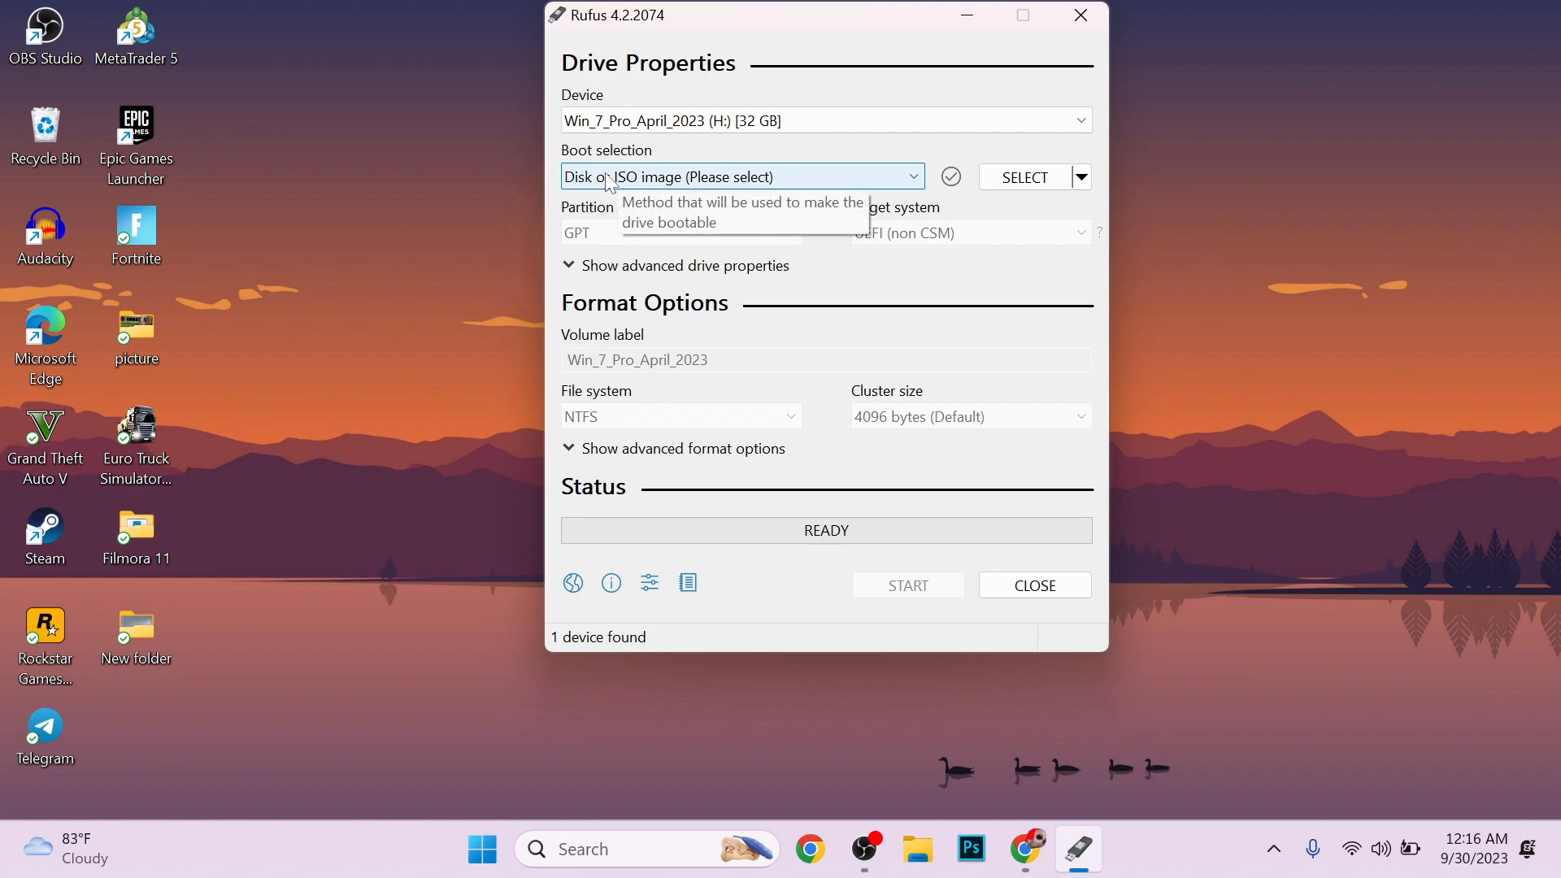
left_click(1050, 182)
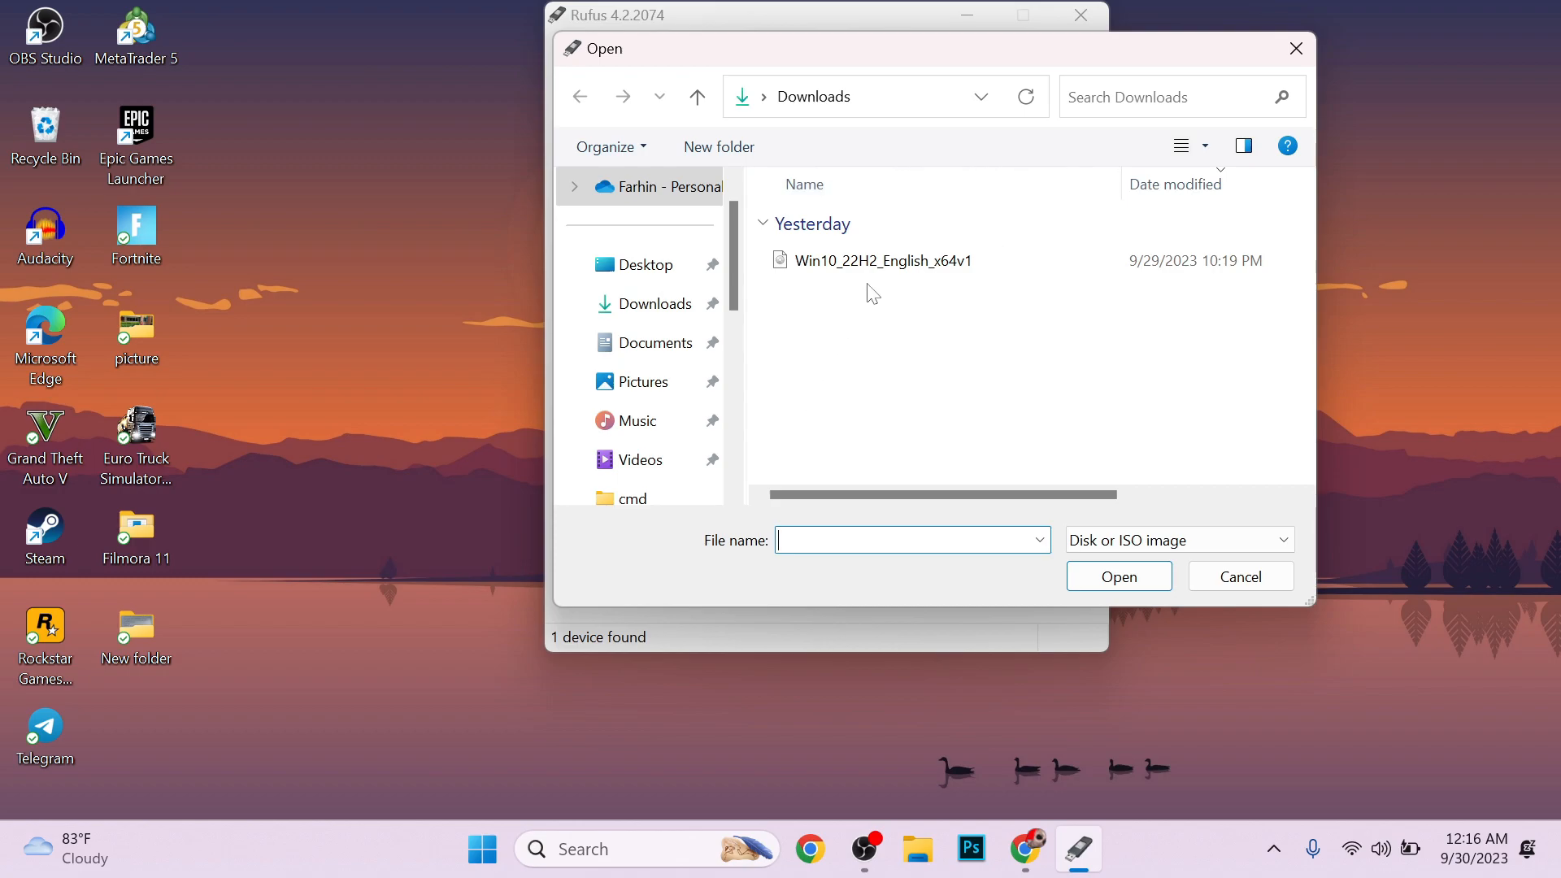
left_click(677, 319)
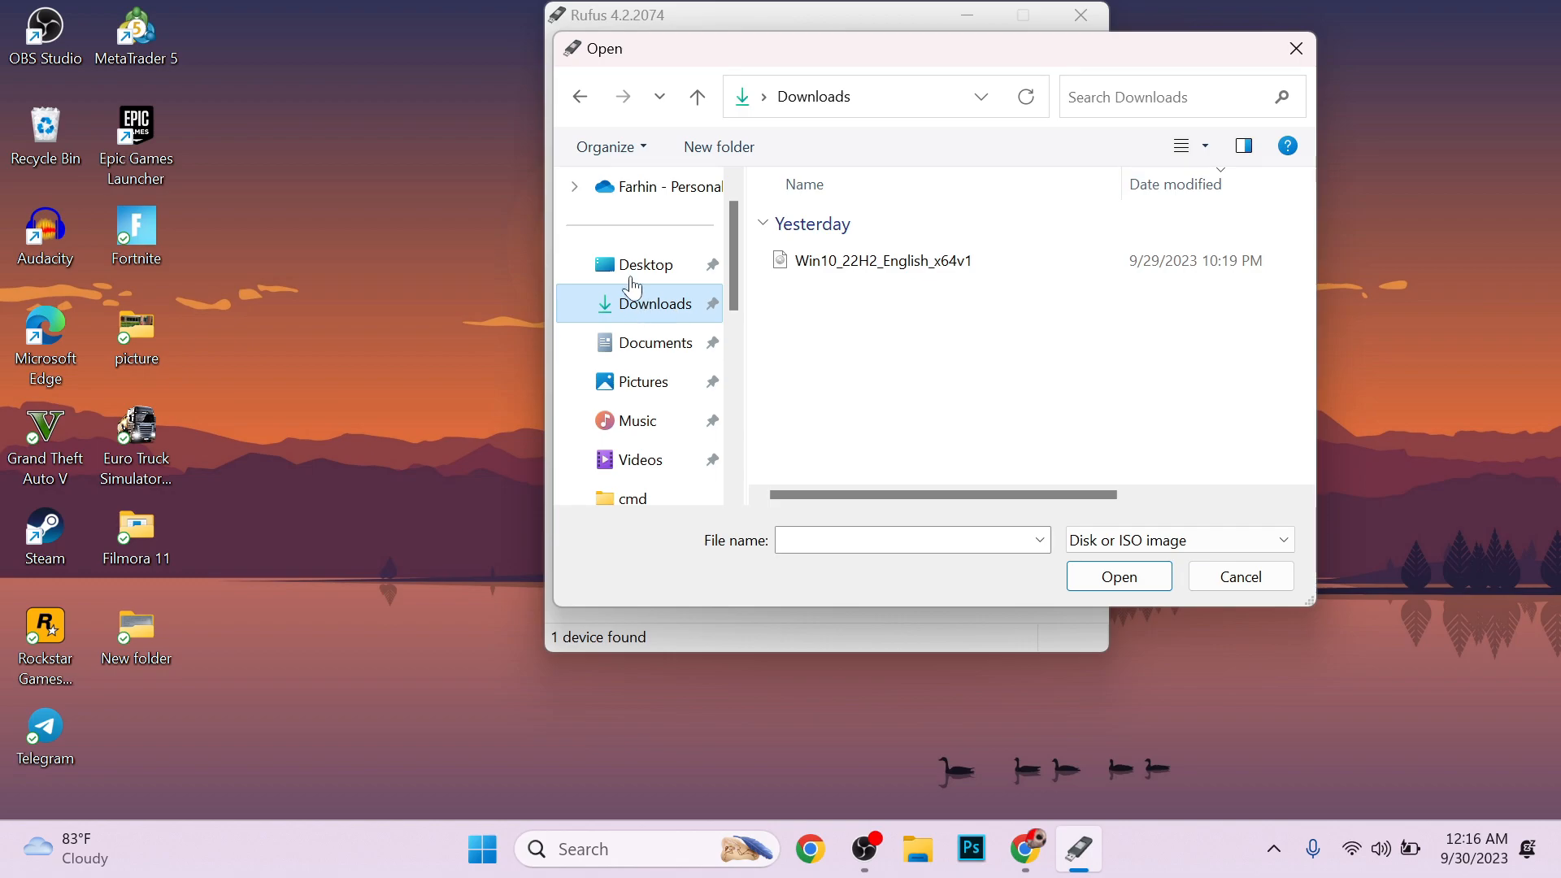
left_click(812, 265)
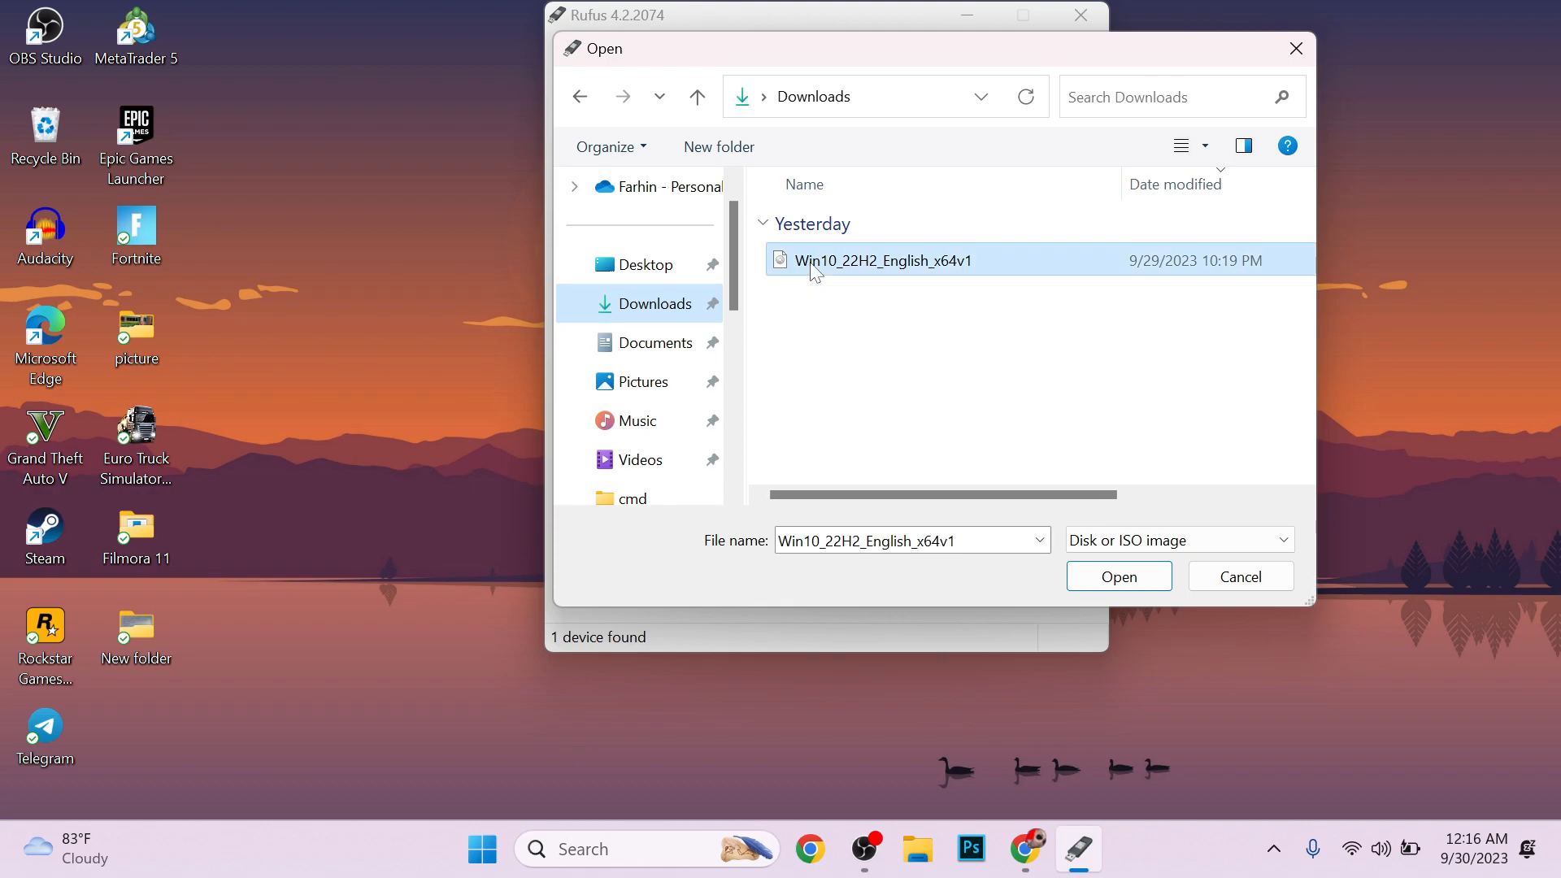
left_click(1151, 580)
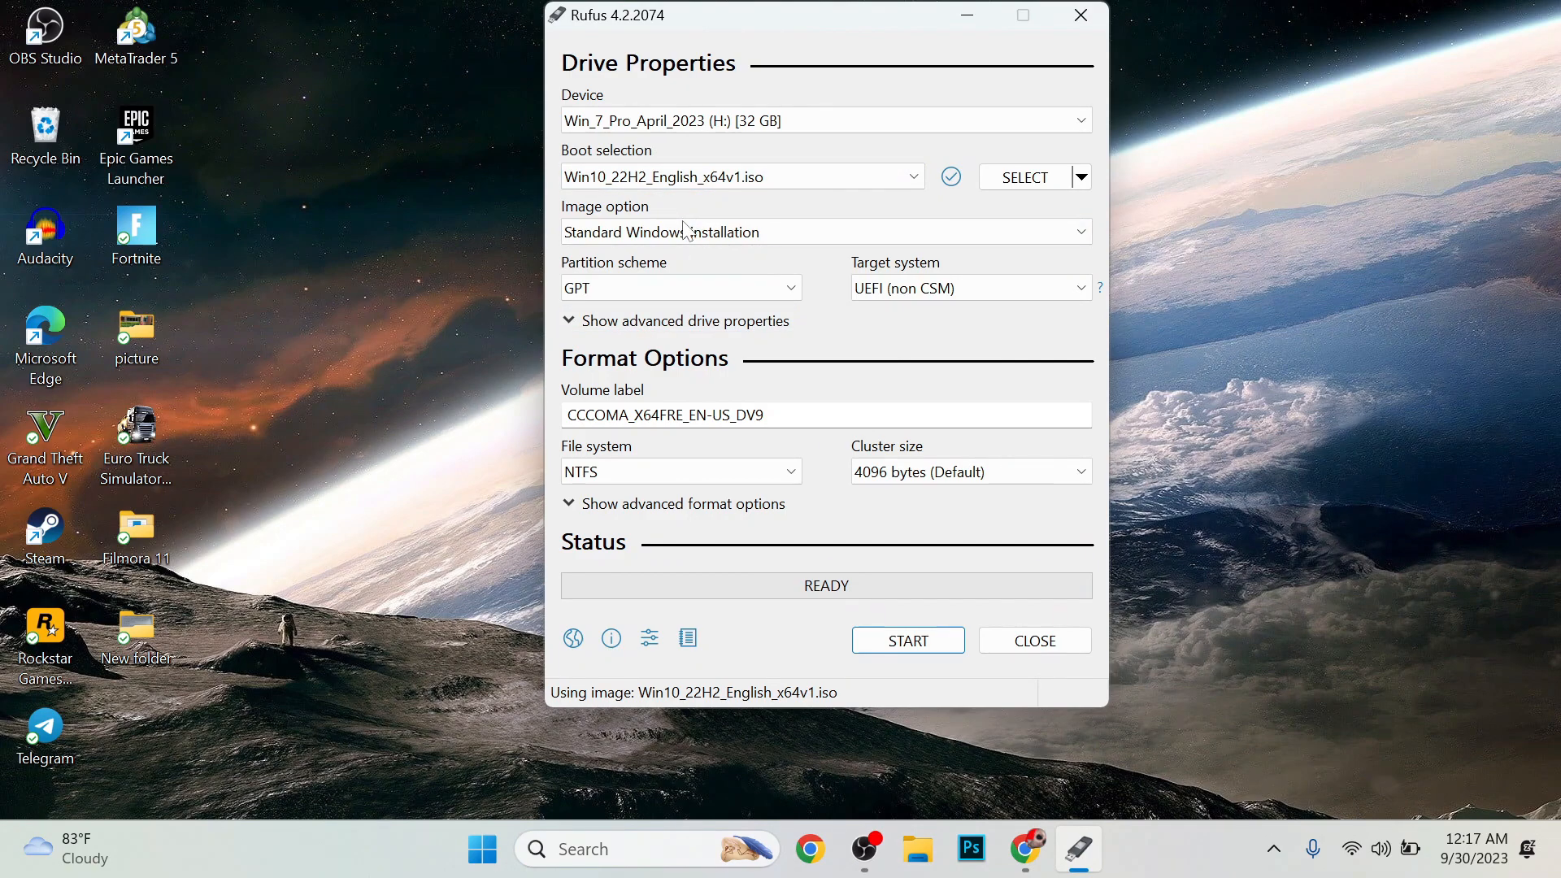
Set the partition scheme to GPT for the bootable drive
left_click(612, 291)
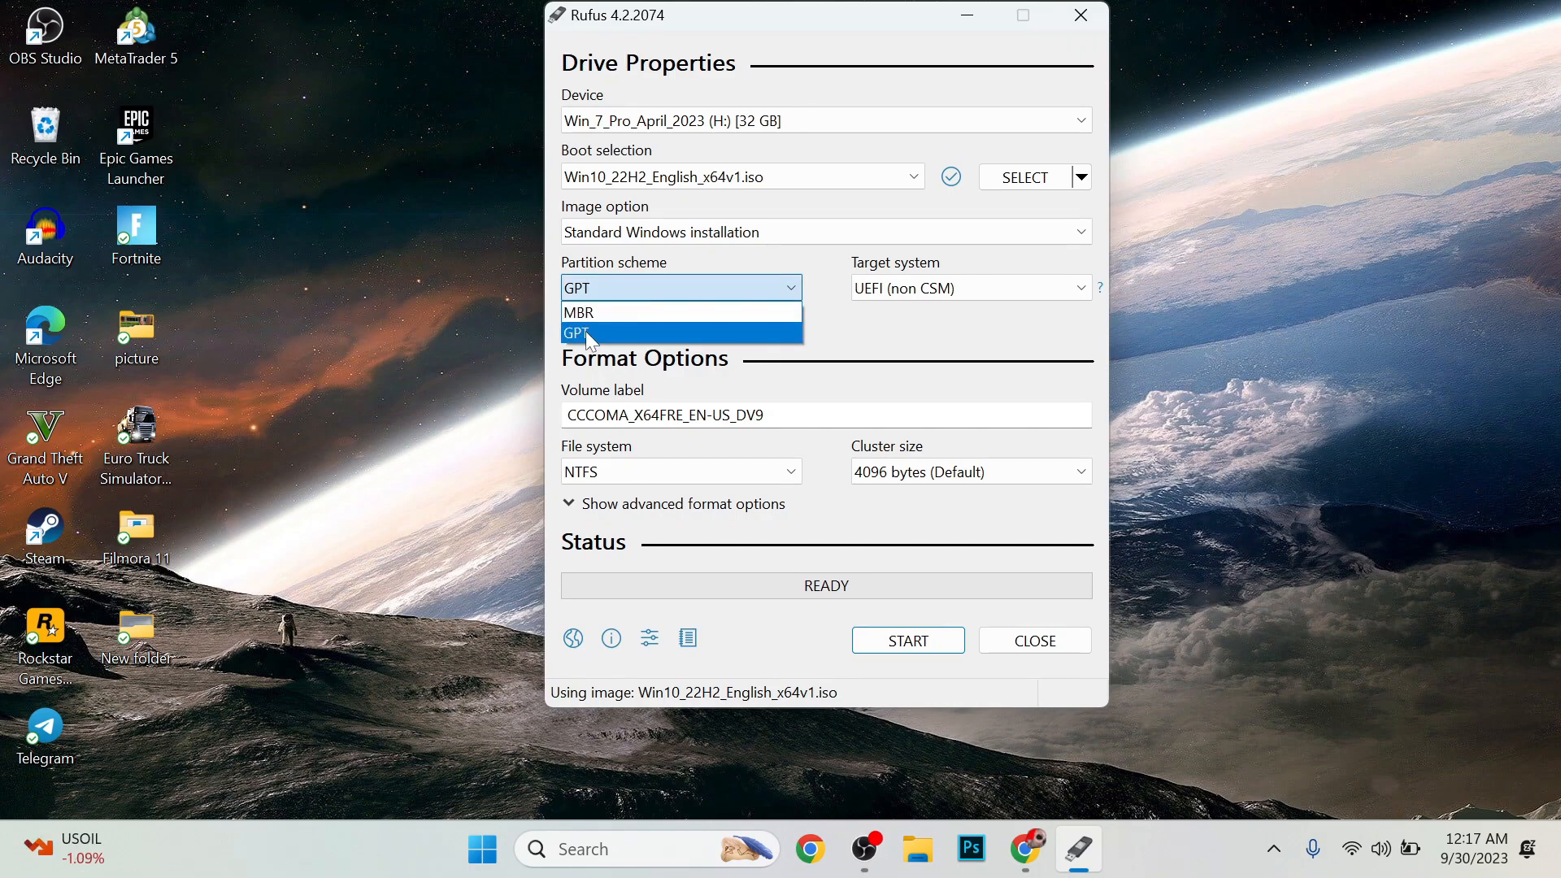
left_click(585, 330)
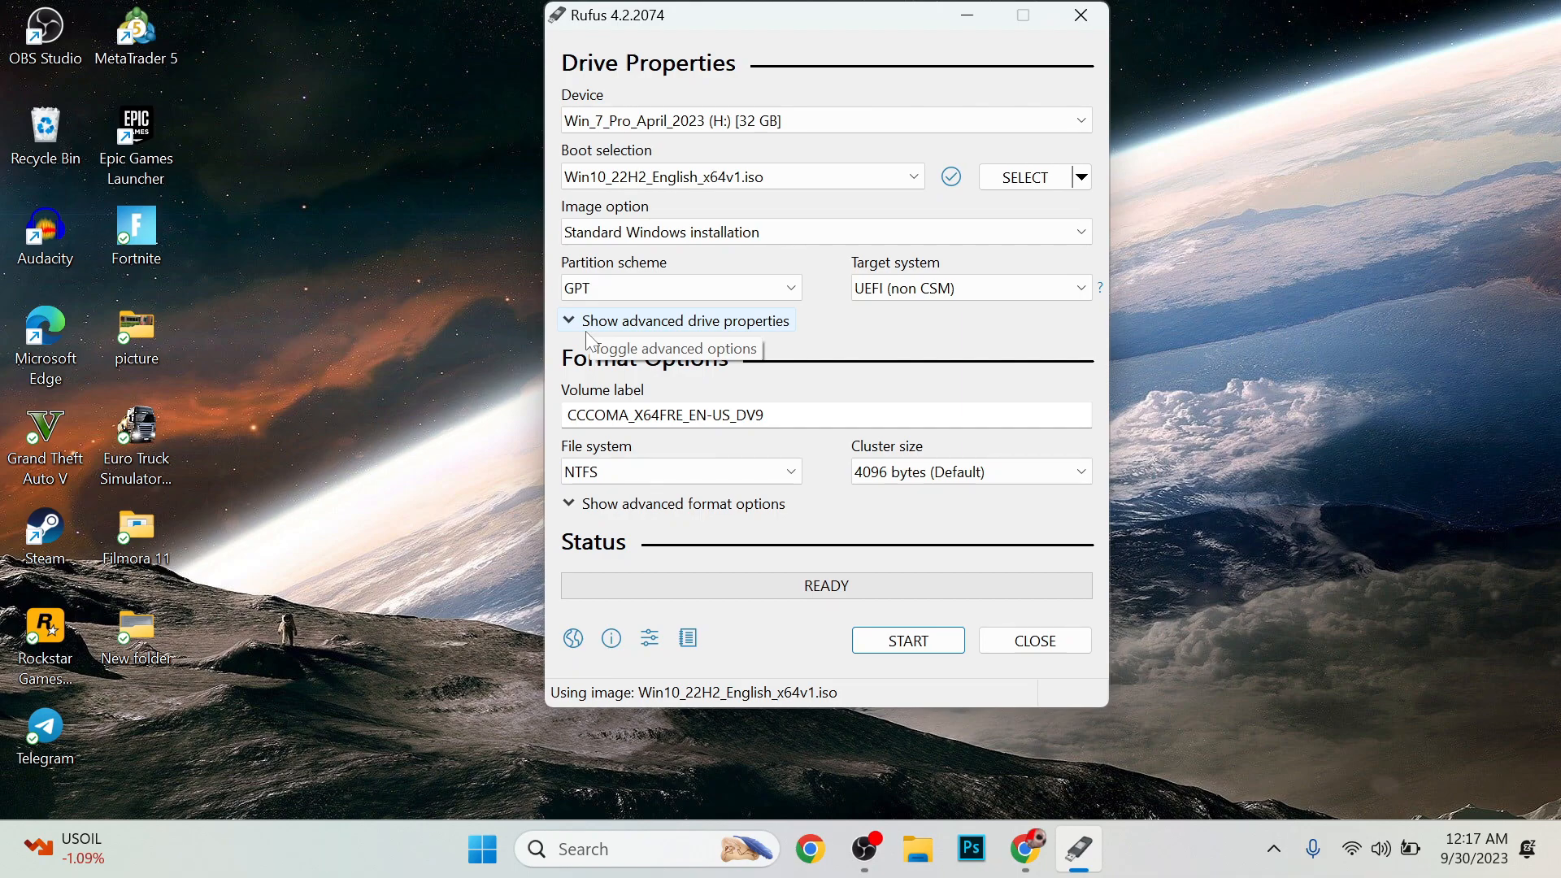
Open Disk Management, check the partition style in Disk 0's volume properties, and close both windows
right_click(482, 864)
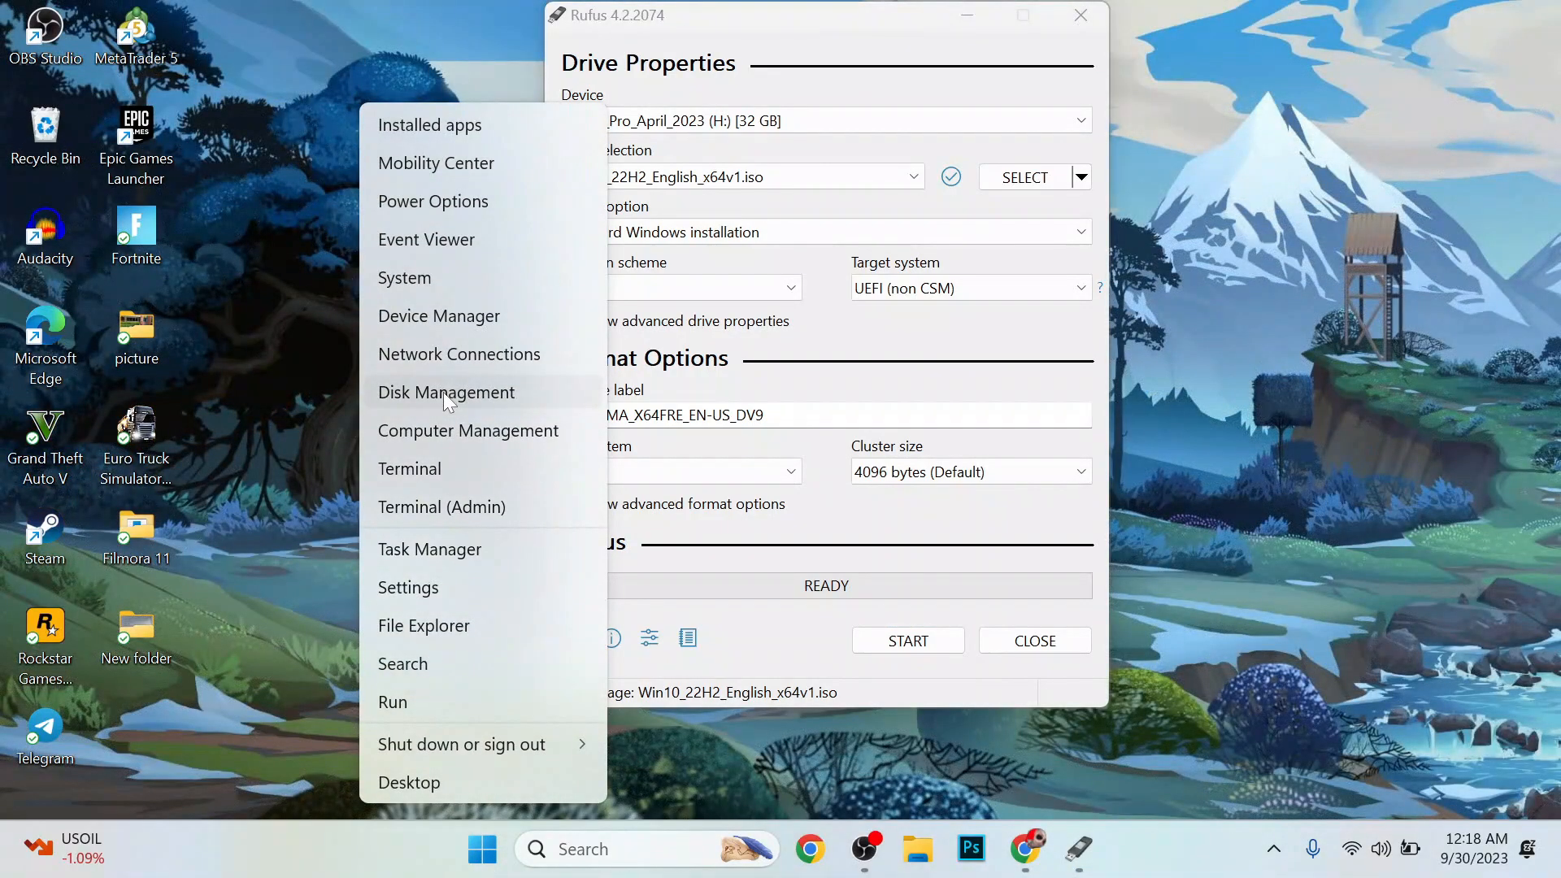
left_click(445, 396)
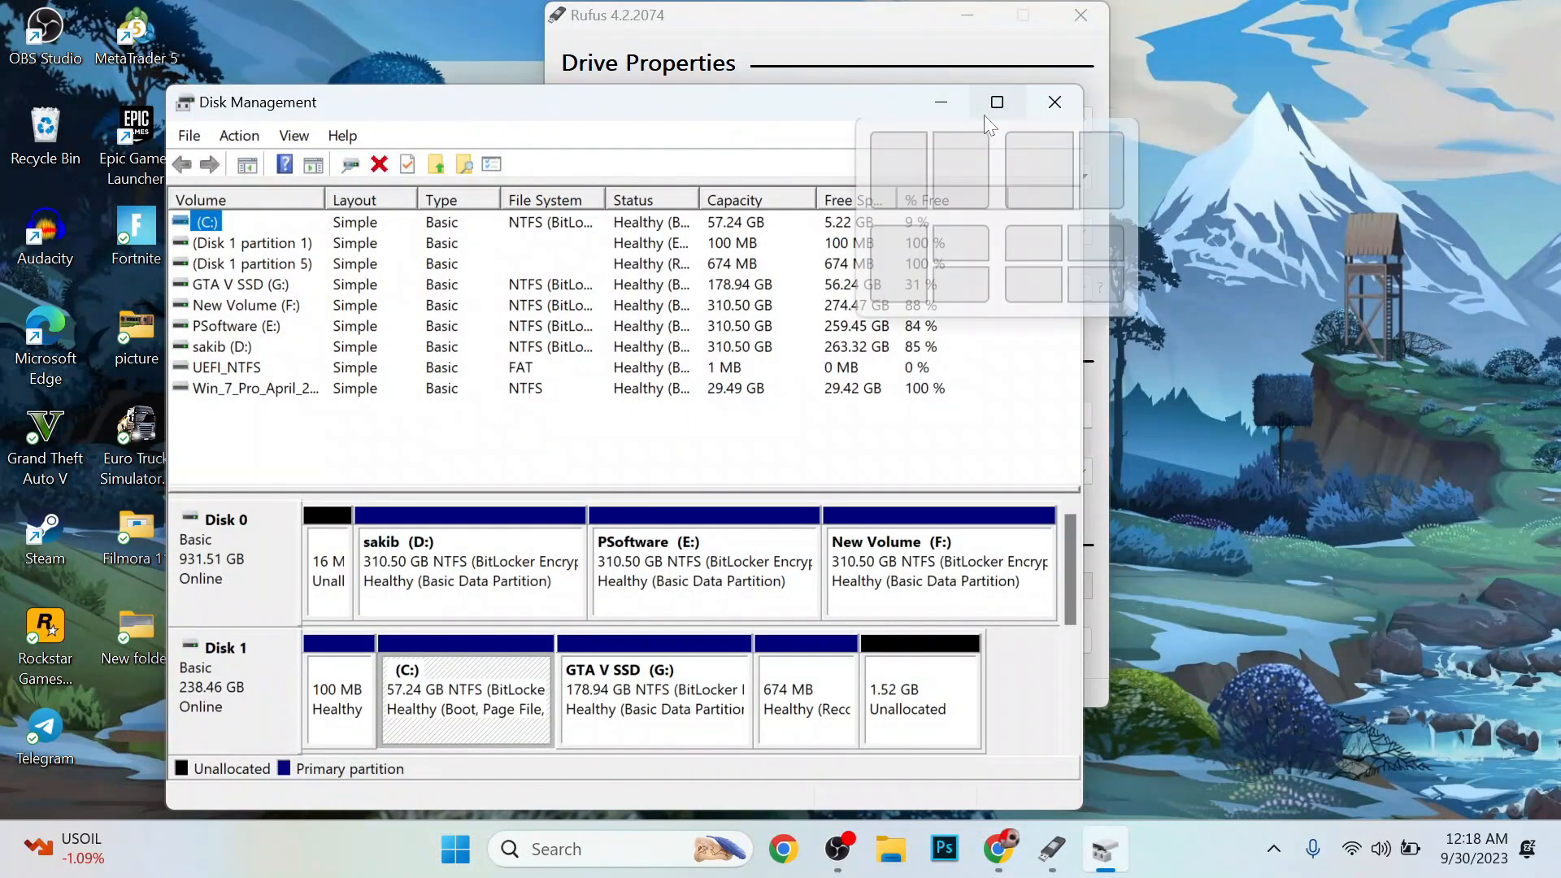
left_click(985, 115)
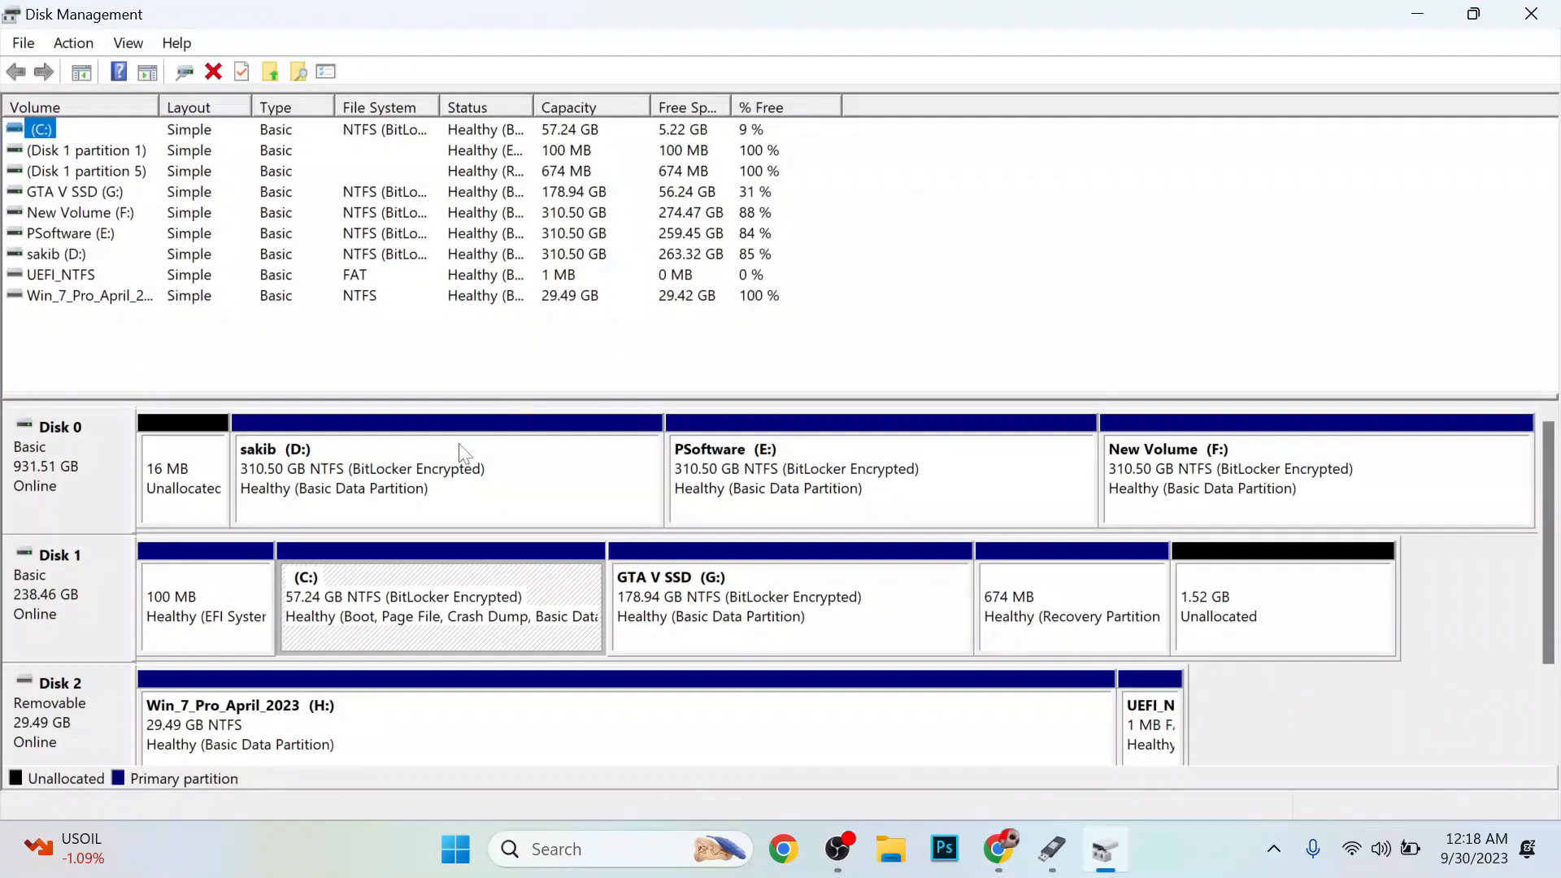
right_click(63, 506)
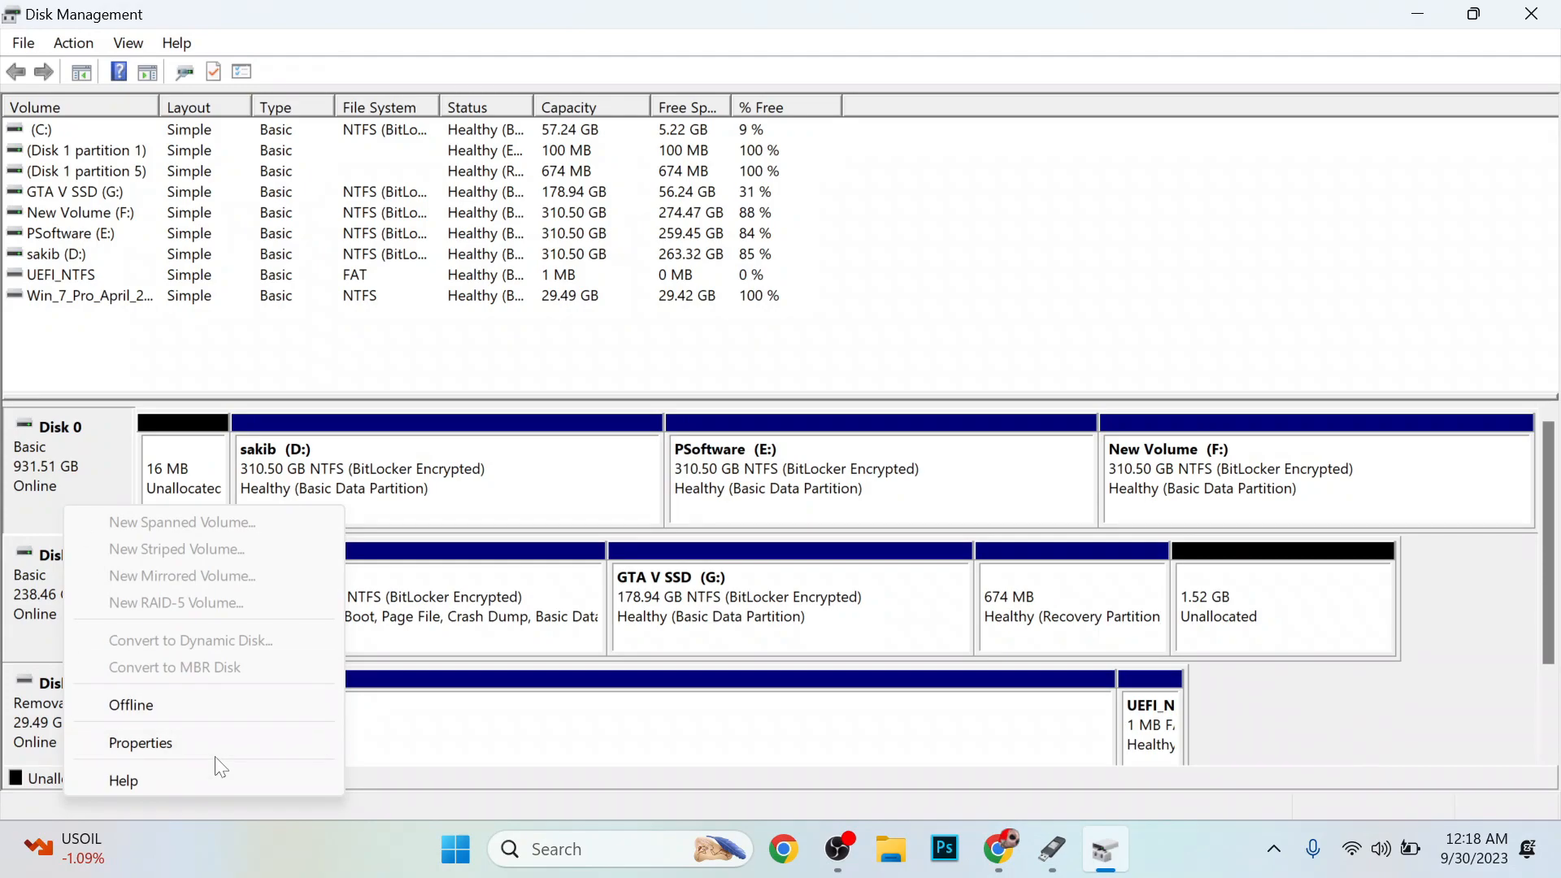
left_click(193, 743)
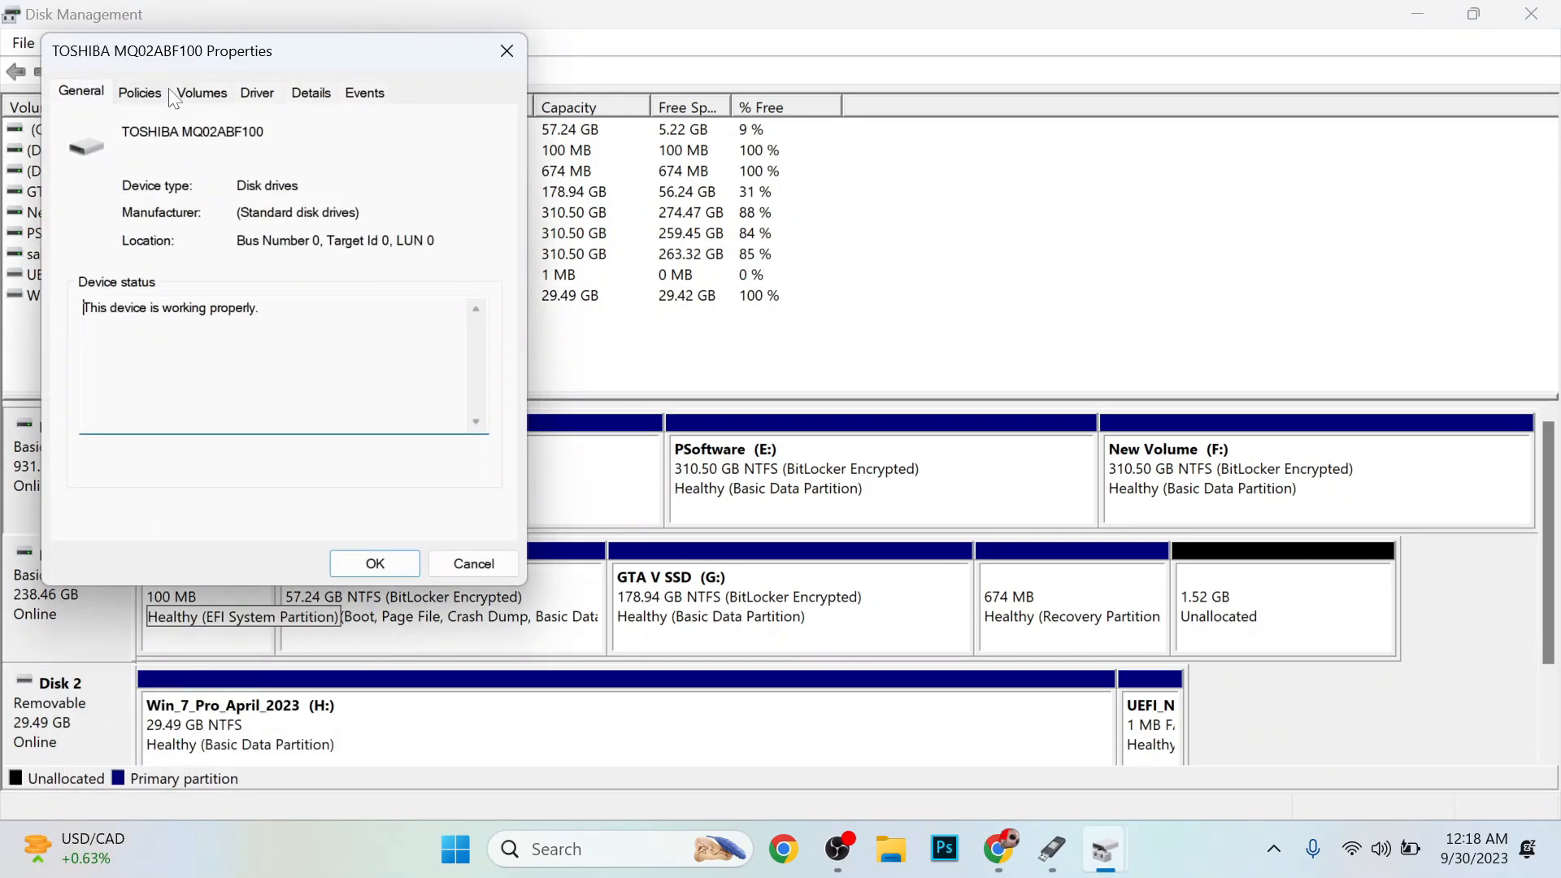
left_click(222, 99)
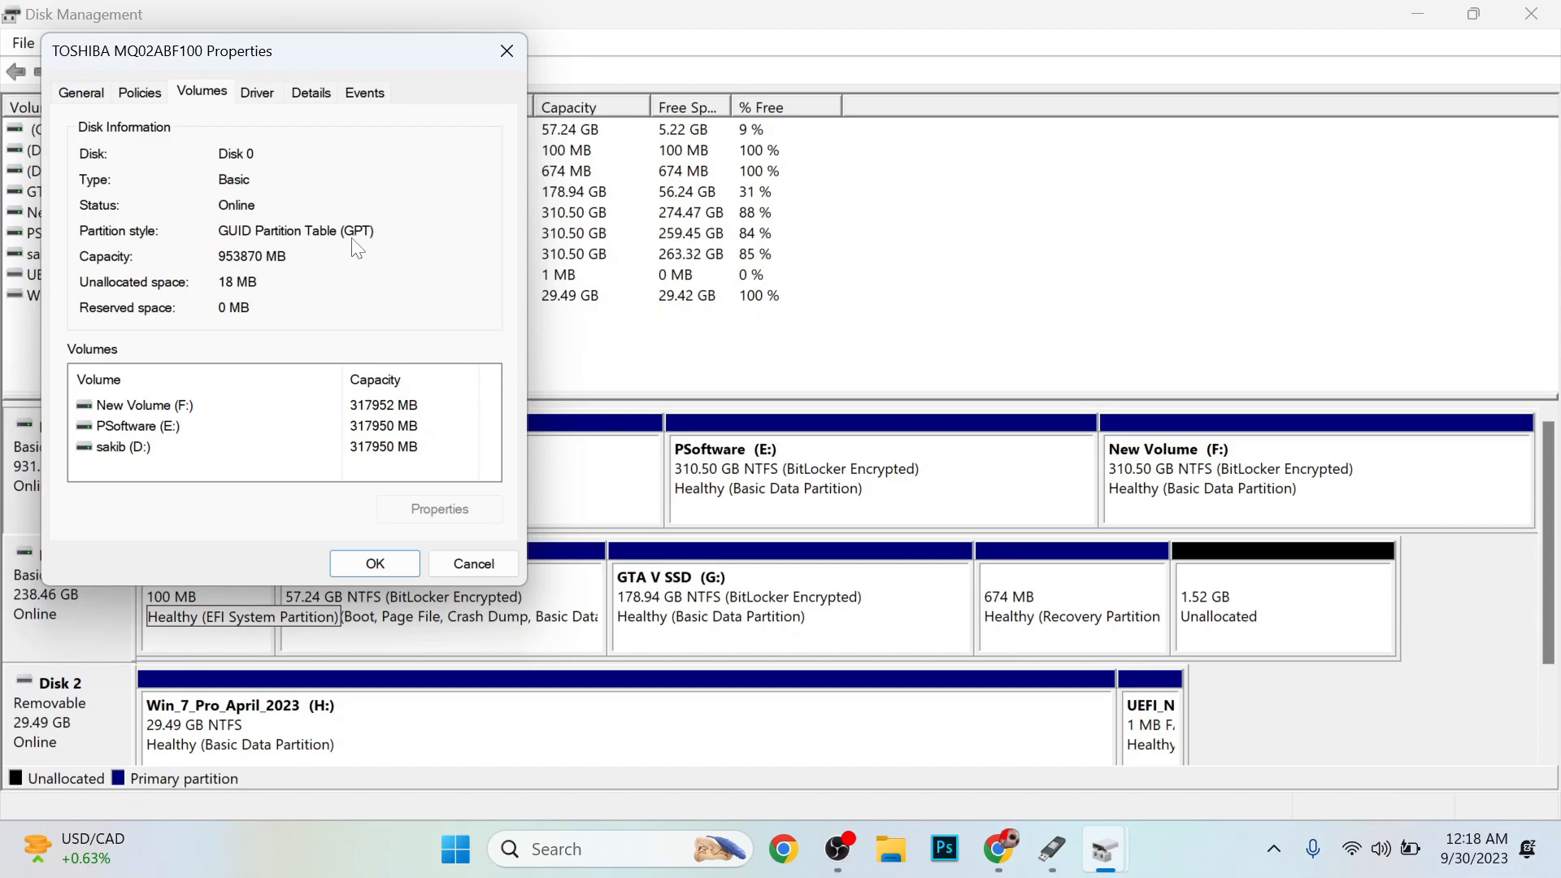
left_click(512, 56)
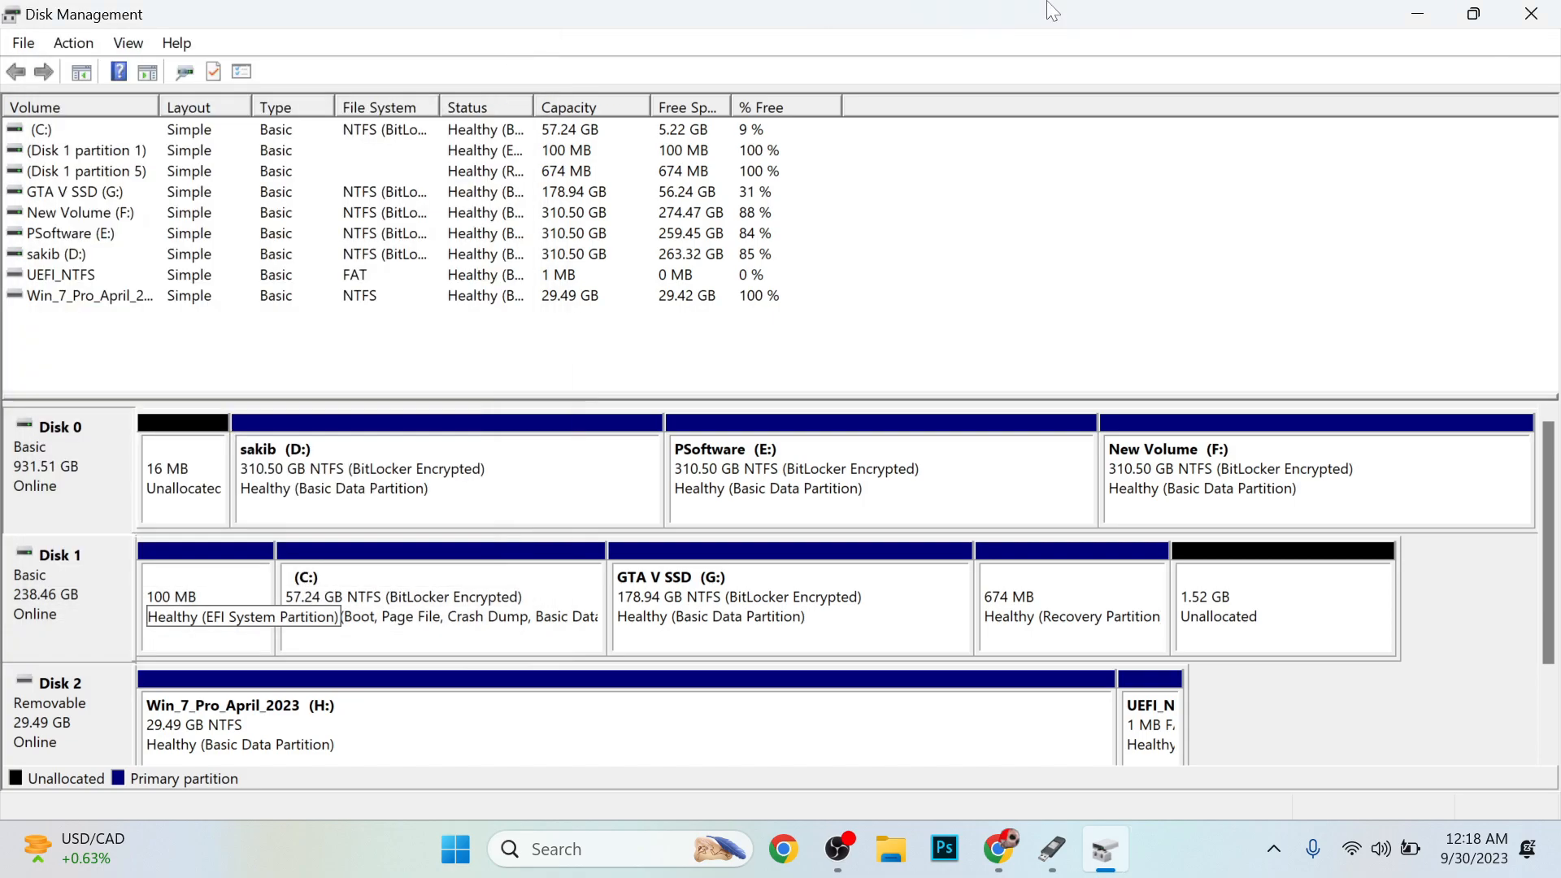
left_click(1531, 14)
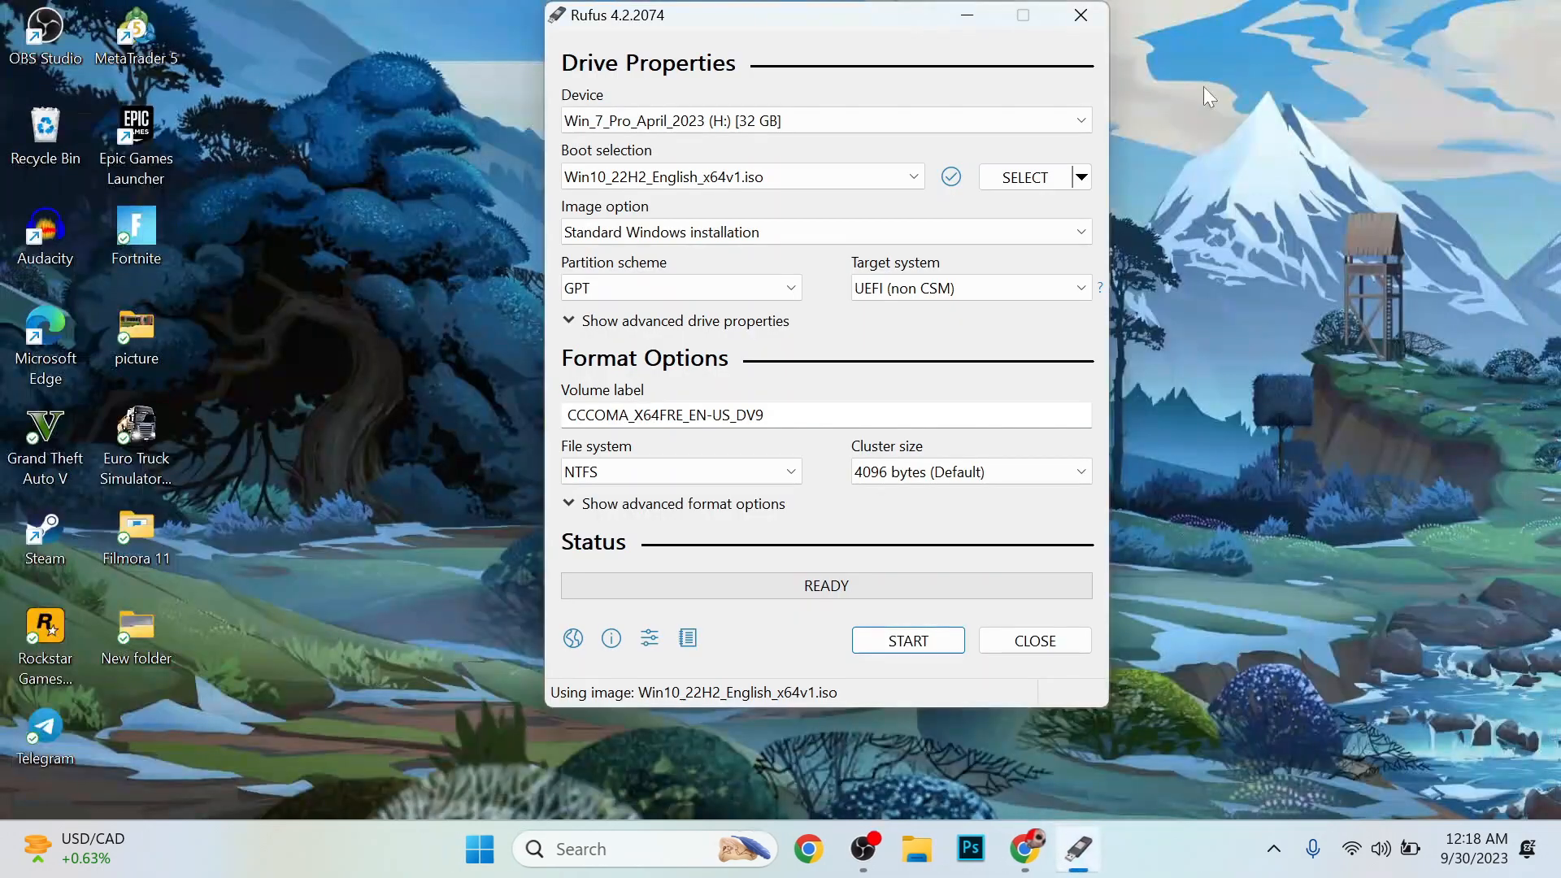
Switch the partition scheme to MBR and back to GPT
left_click(750, 286)
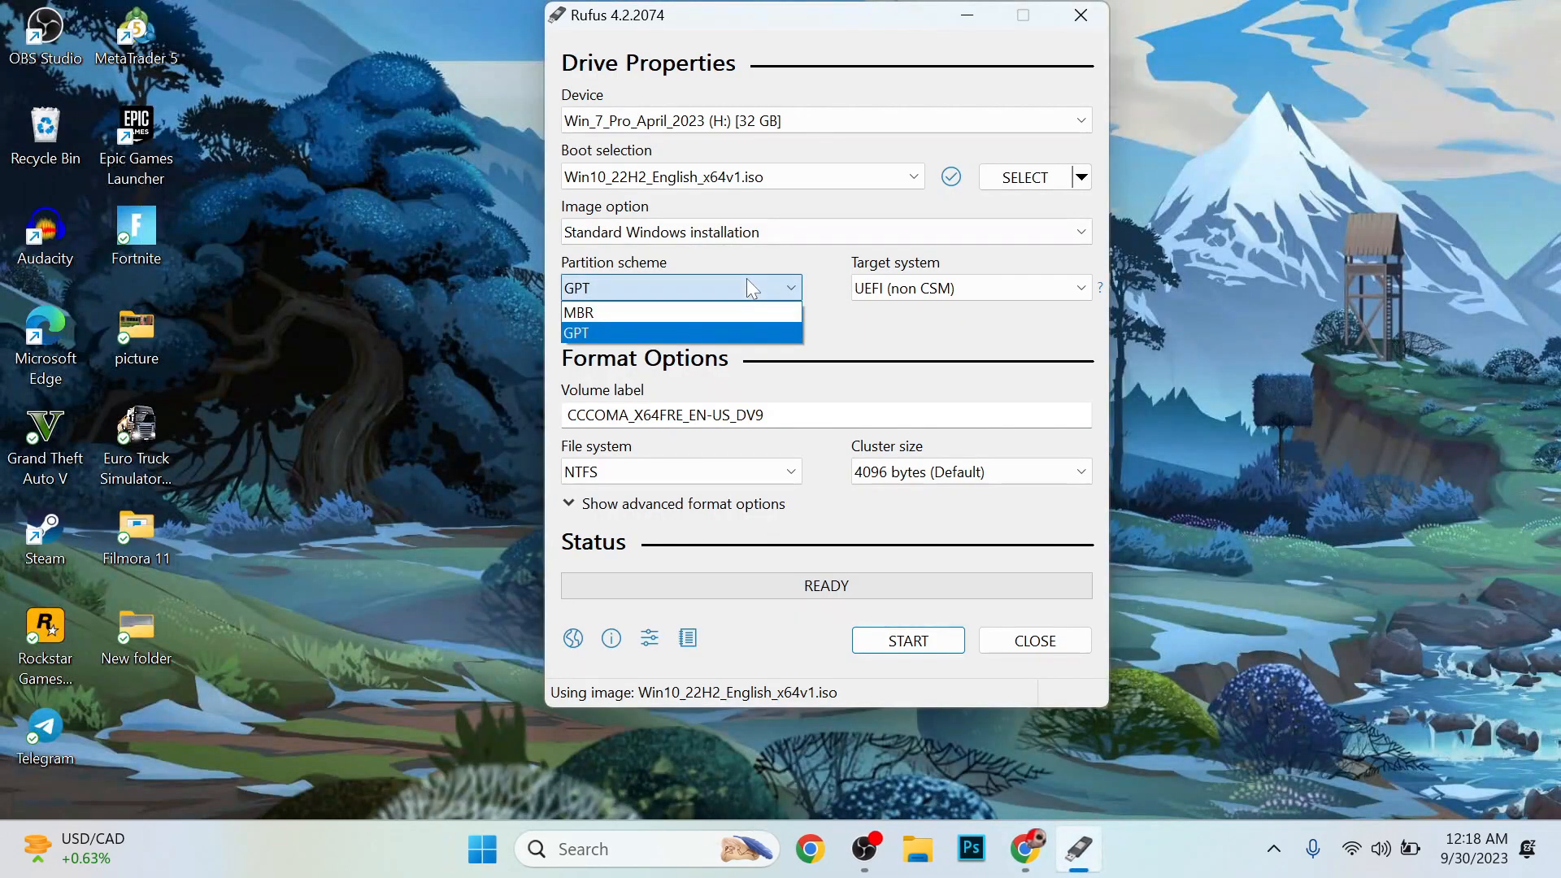
left_click(578, 317)
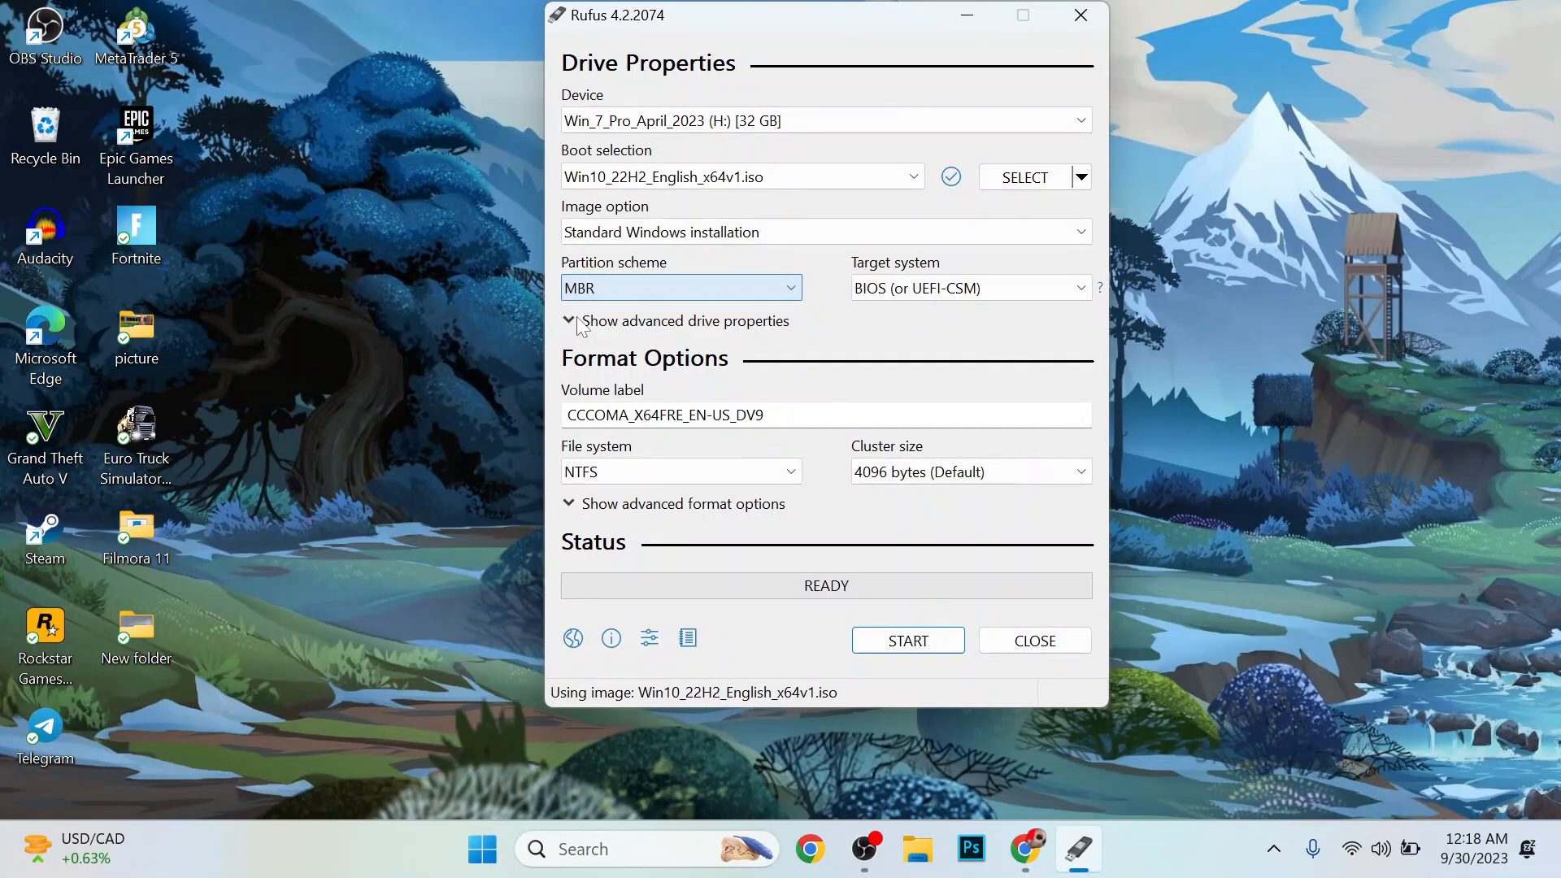
left_click(744, 288)
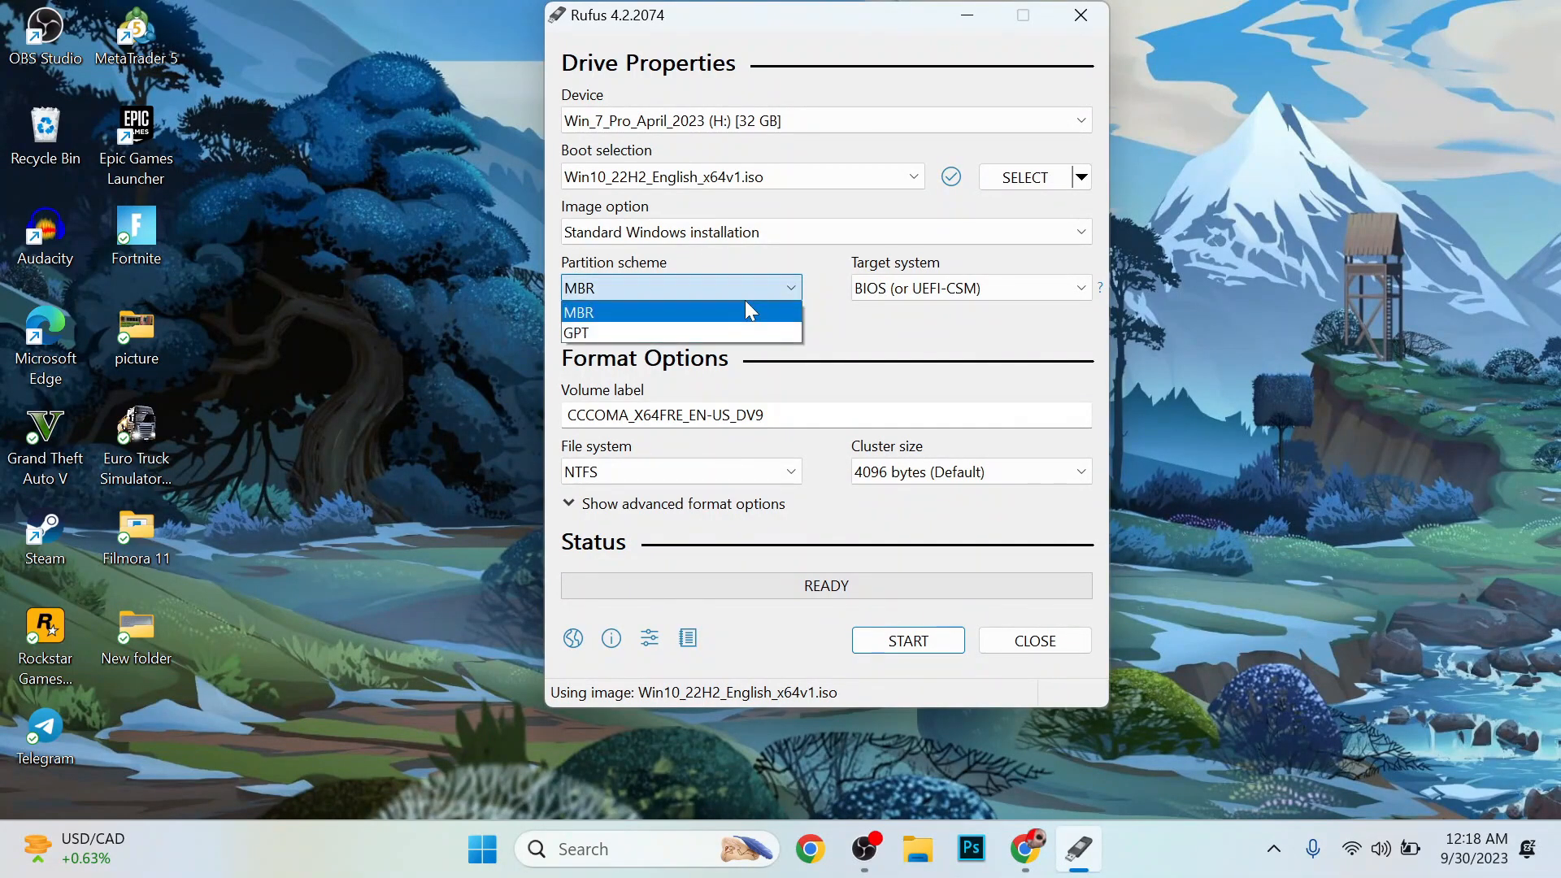
left_click(694, 330)
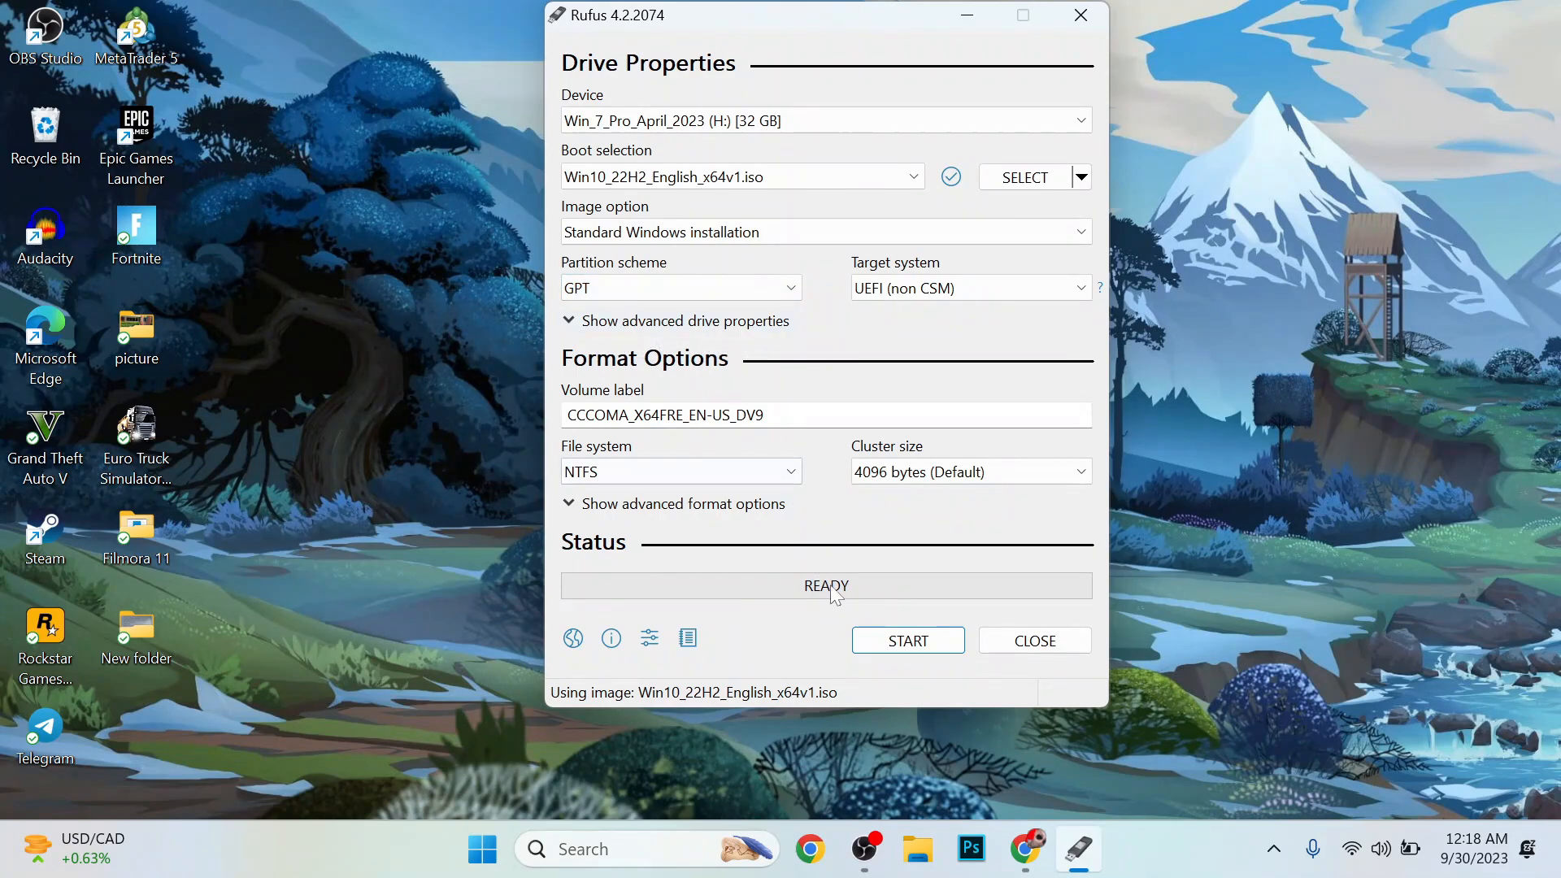
Write the Windows 10 image to the USB drive with the preselected installation customizations, accept erasing its data, and close Rufus once writing finishes
left_click(917, 645)
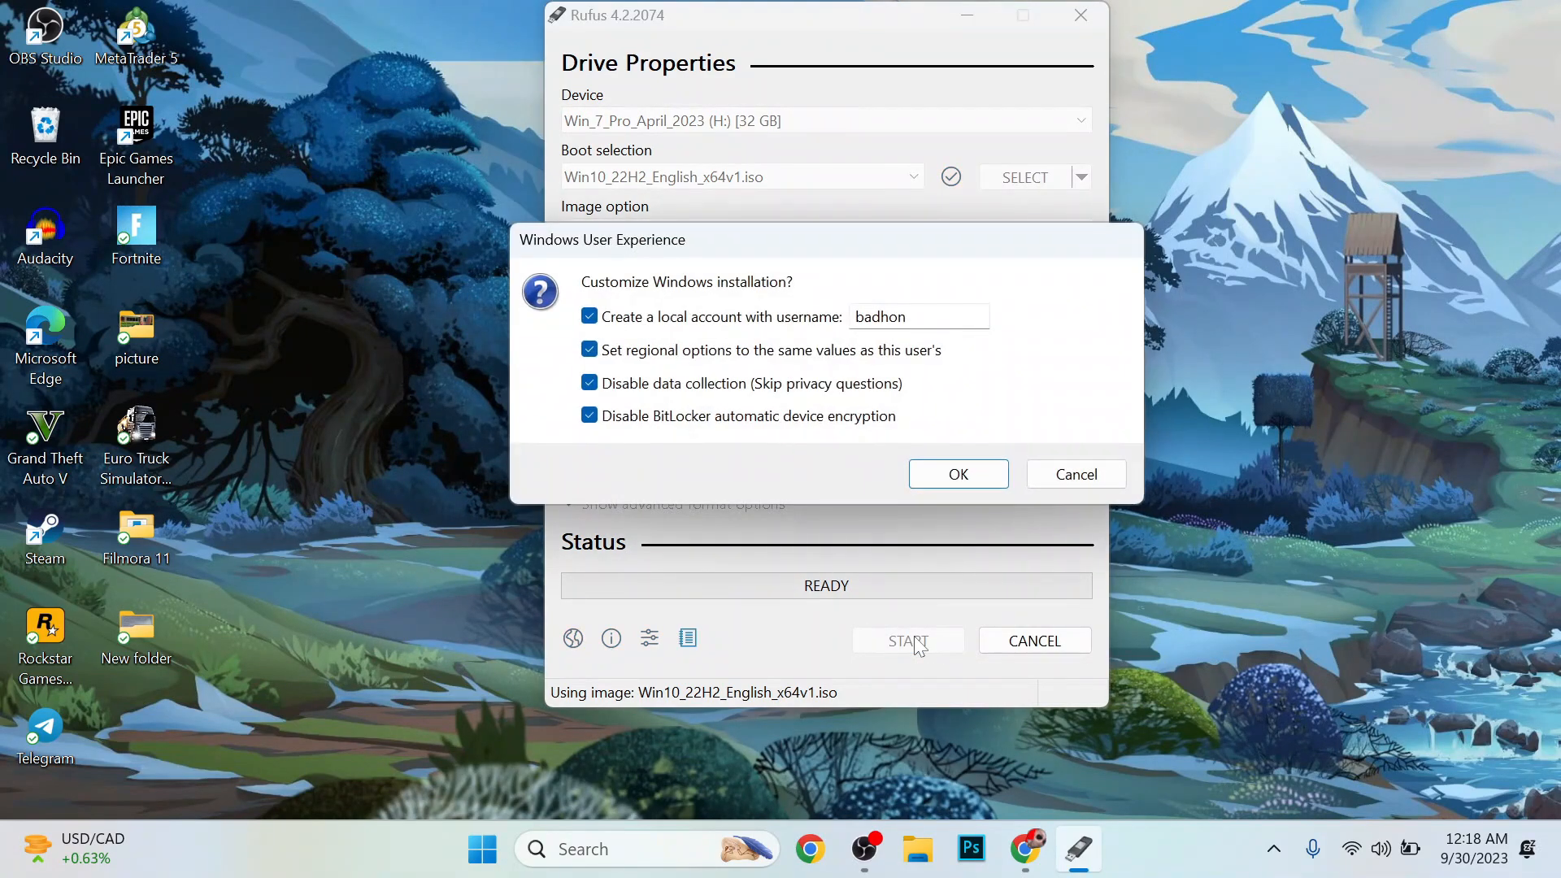
left_click(964, 481)
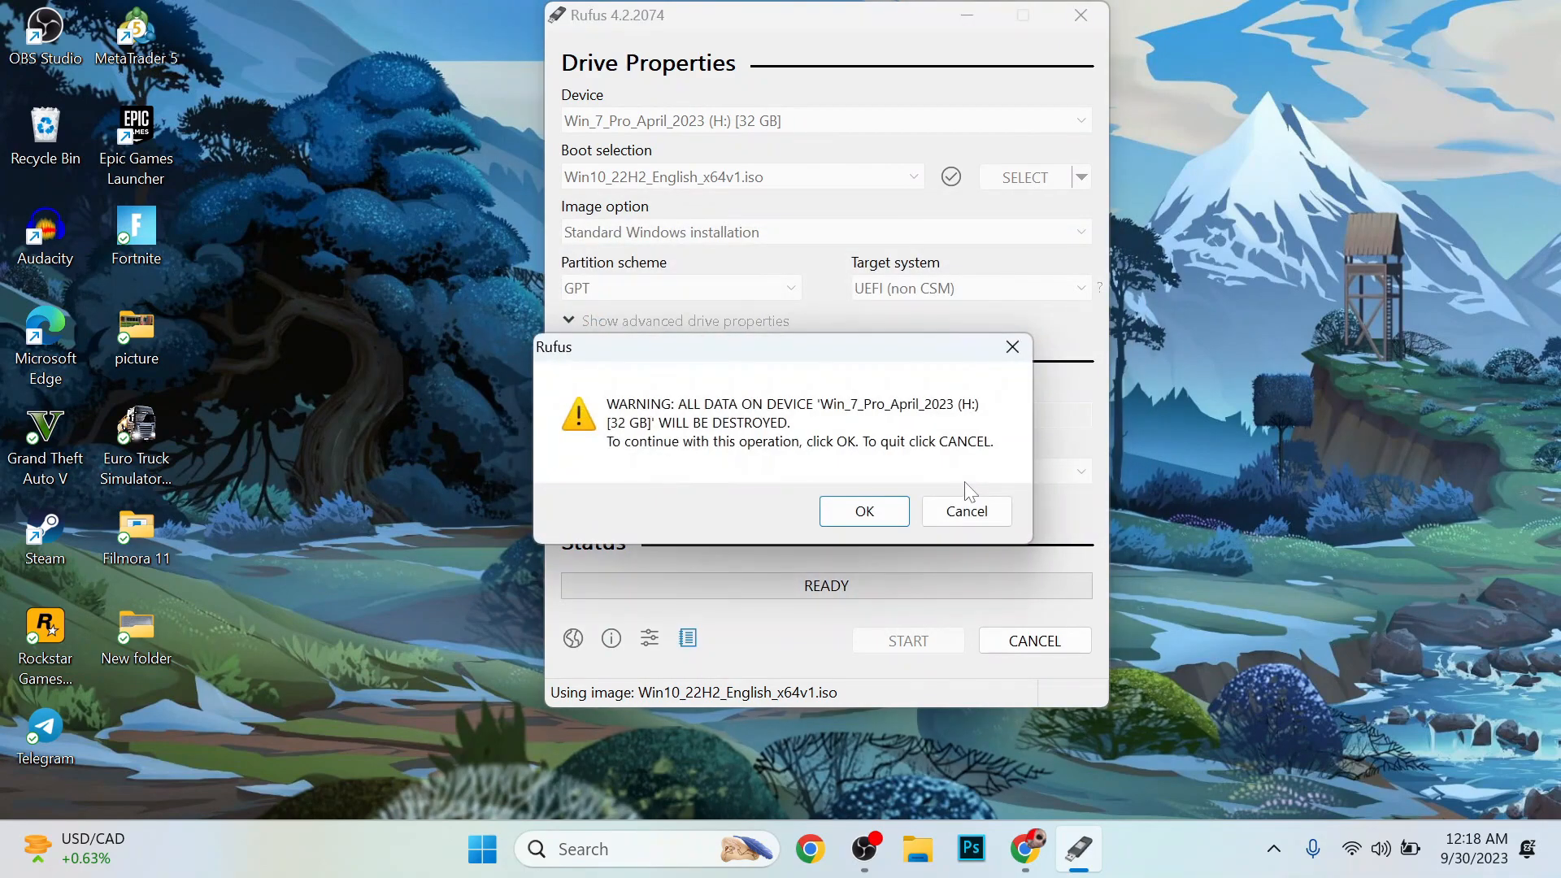
left_click(847, 522)
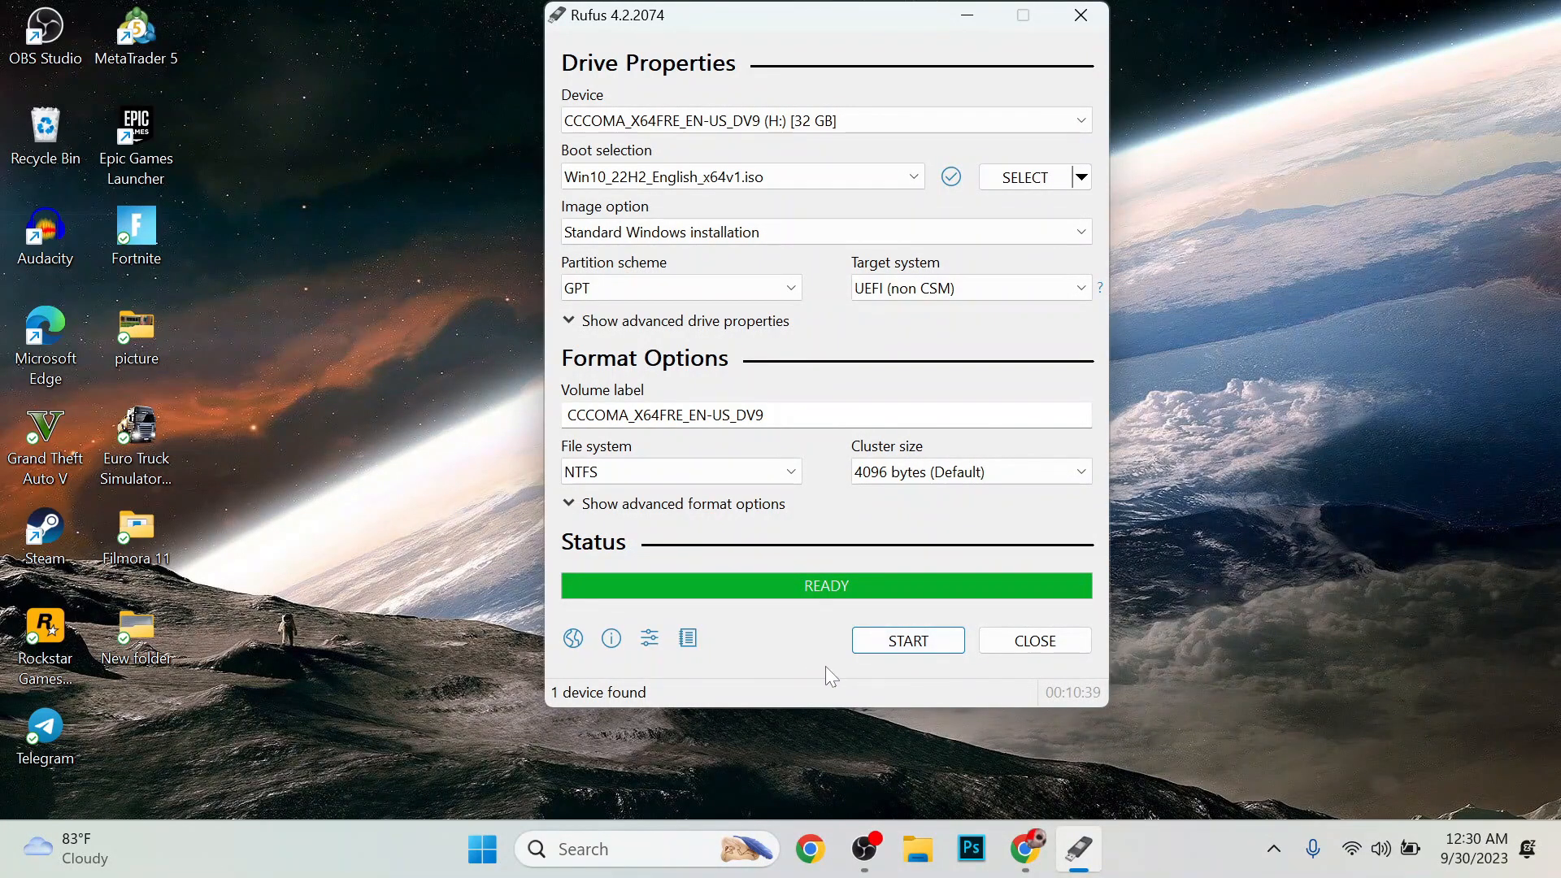
left_click(1046, 650)
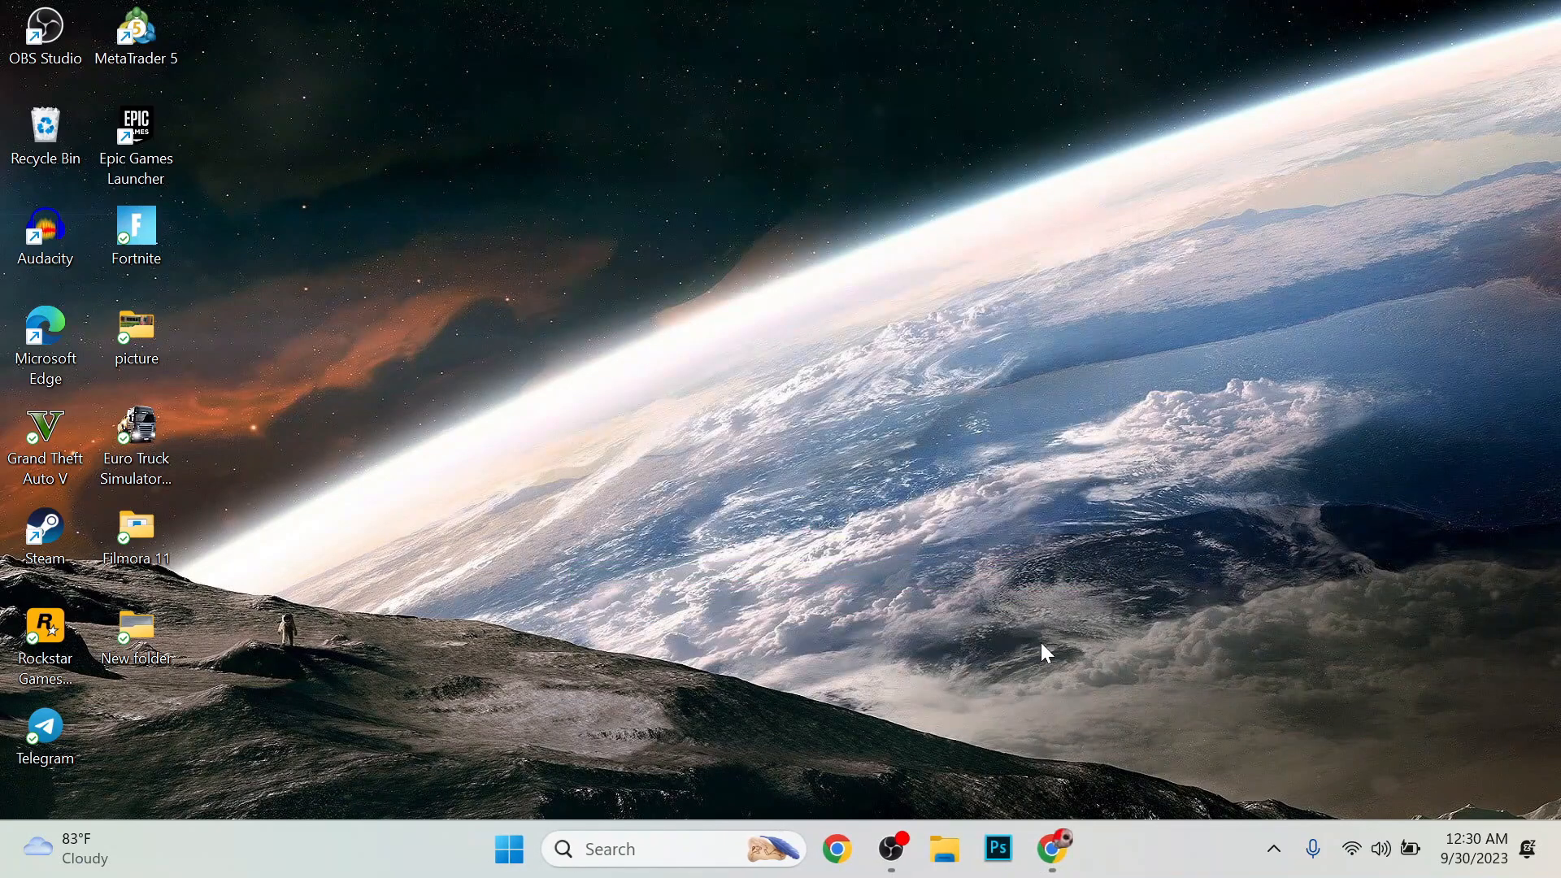
Open This PC in File Explorer to check the newly written USB drive (H:)
left_click(945, 851)
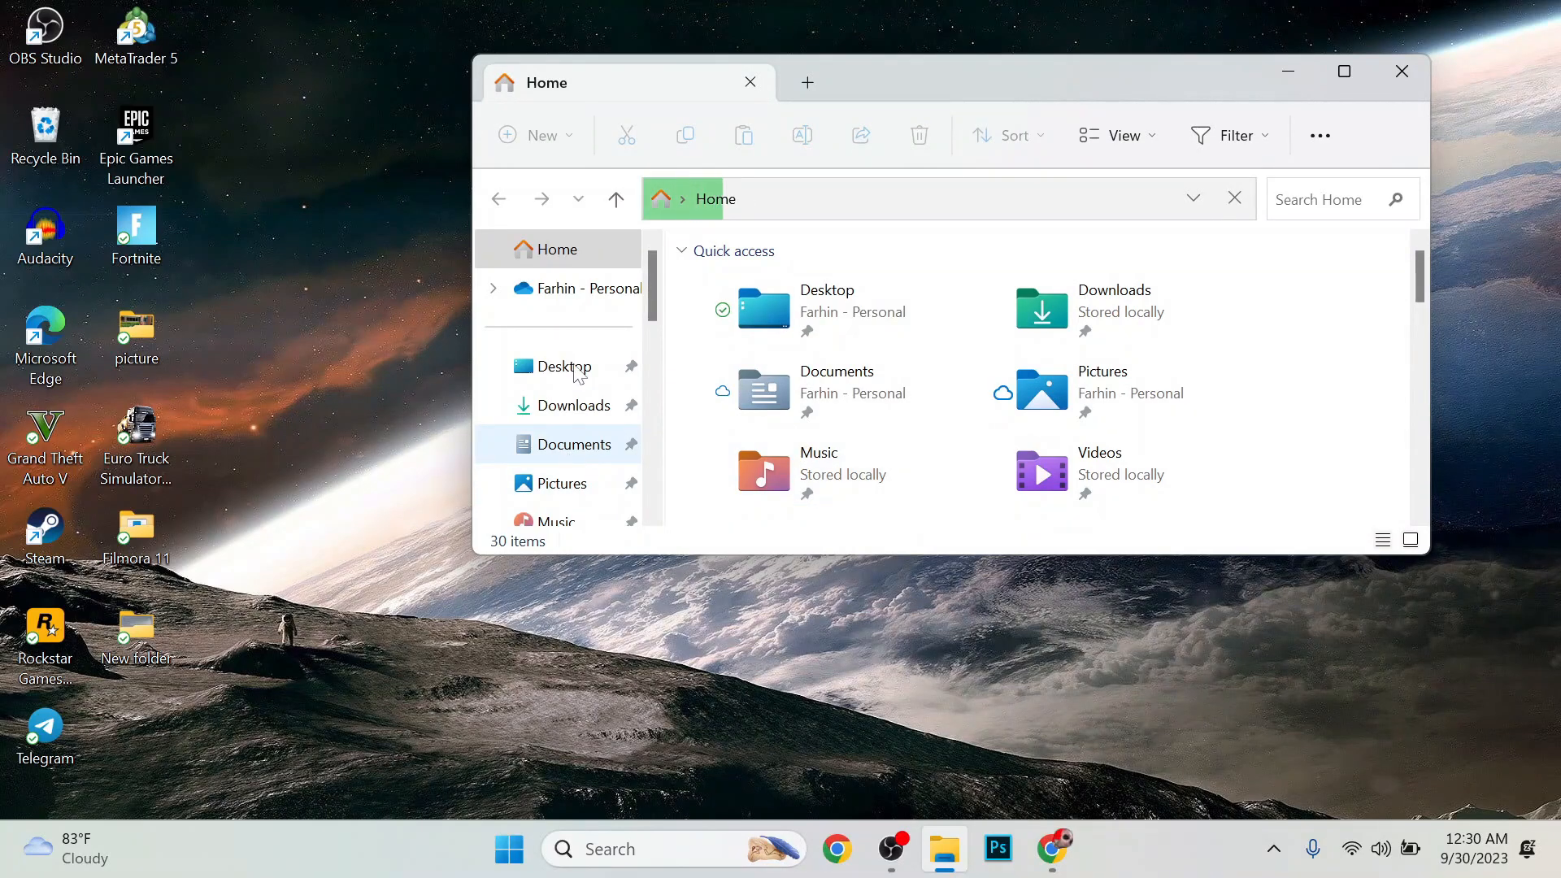
left_click(572, 368)
scroll(558, 456, "down", 3)
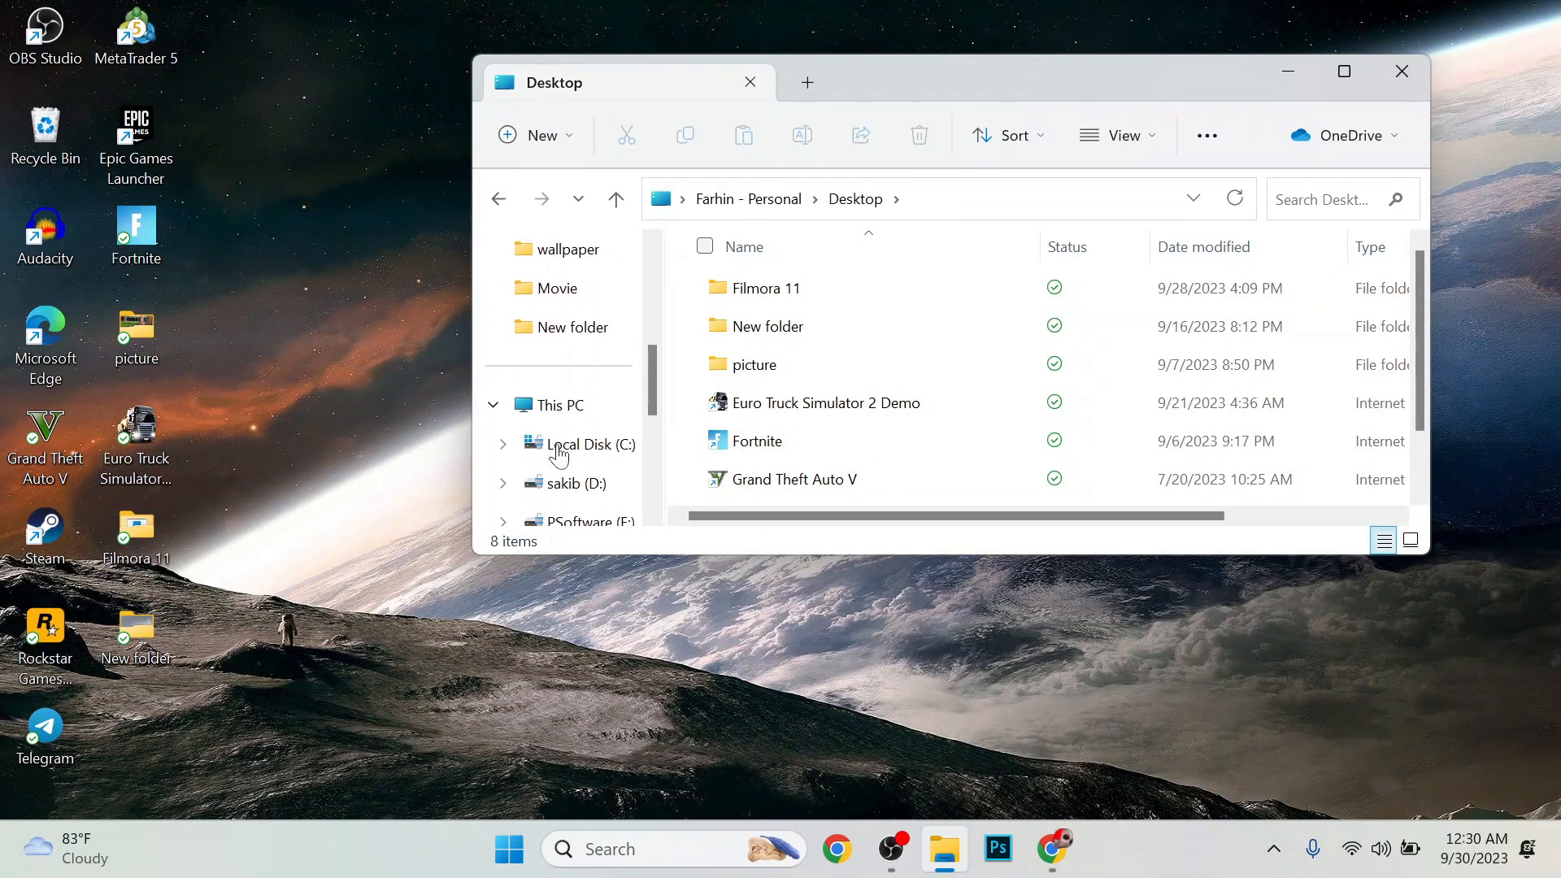
left_click(556, 415)
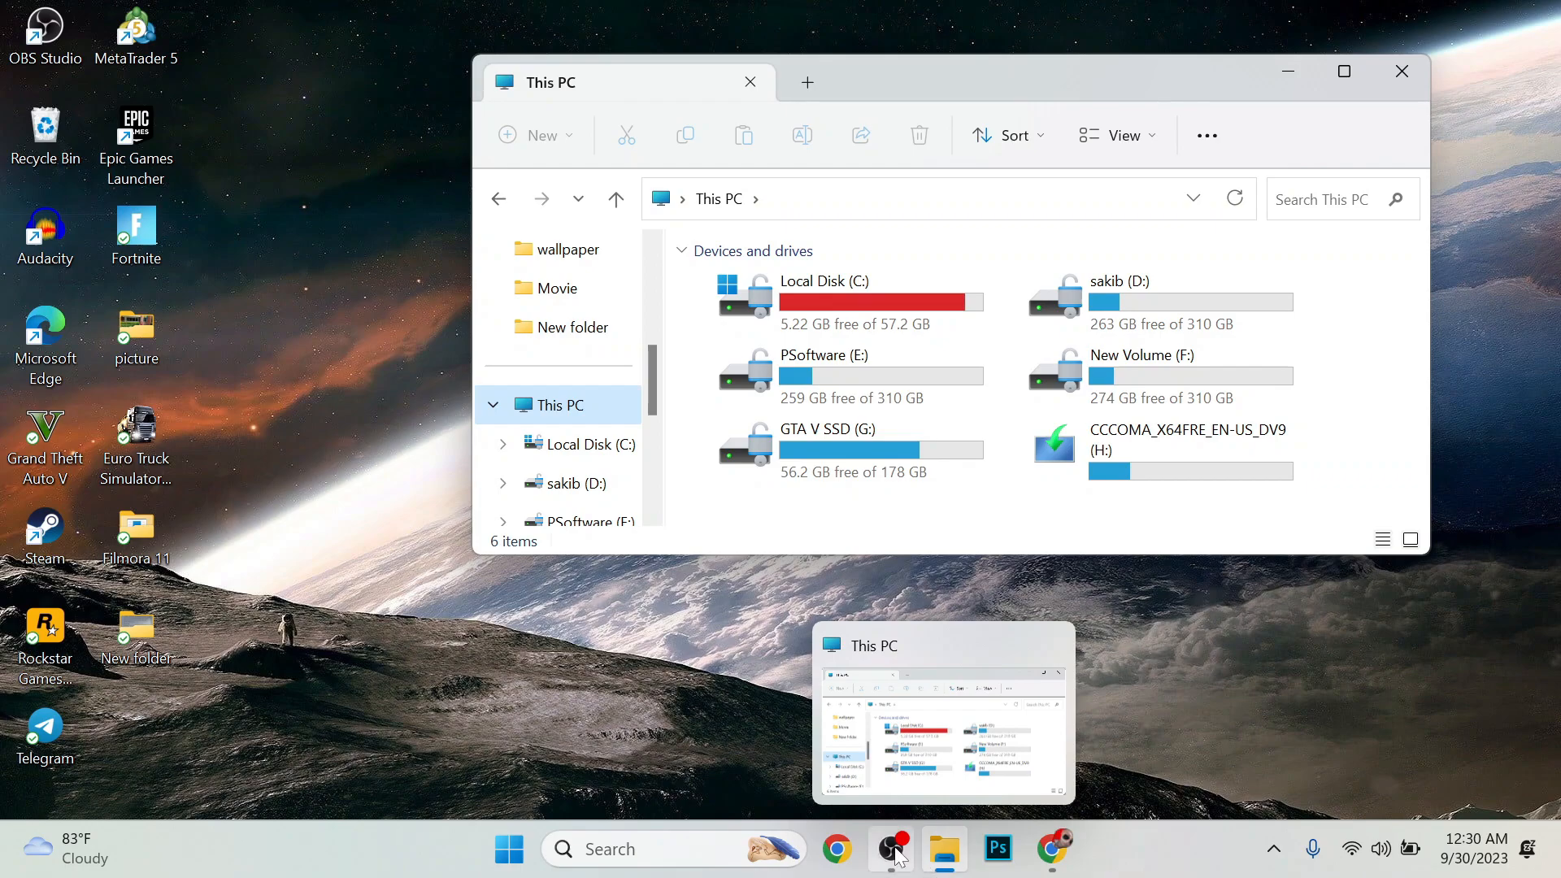
mouse_move(894, 850)
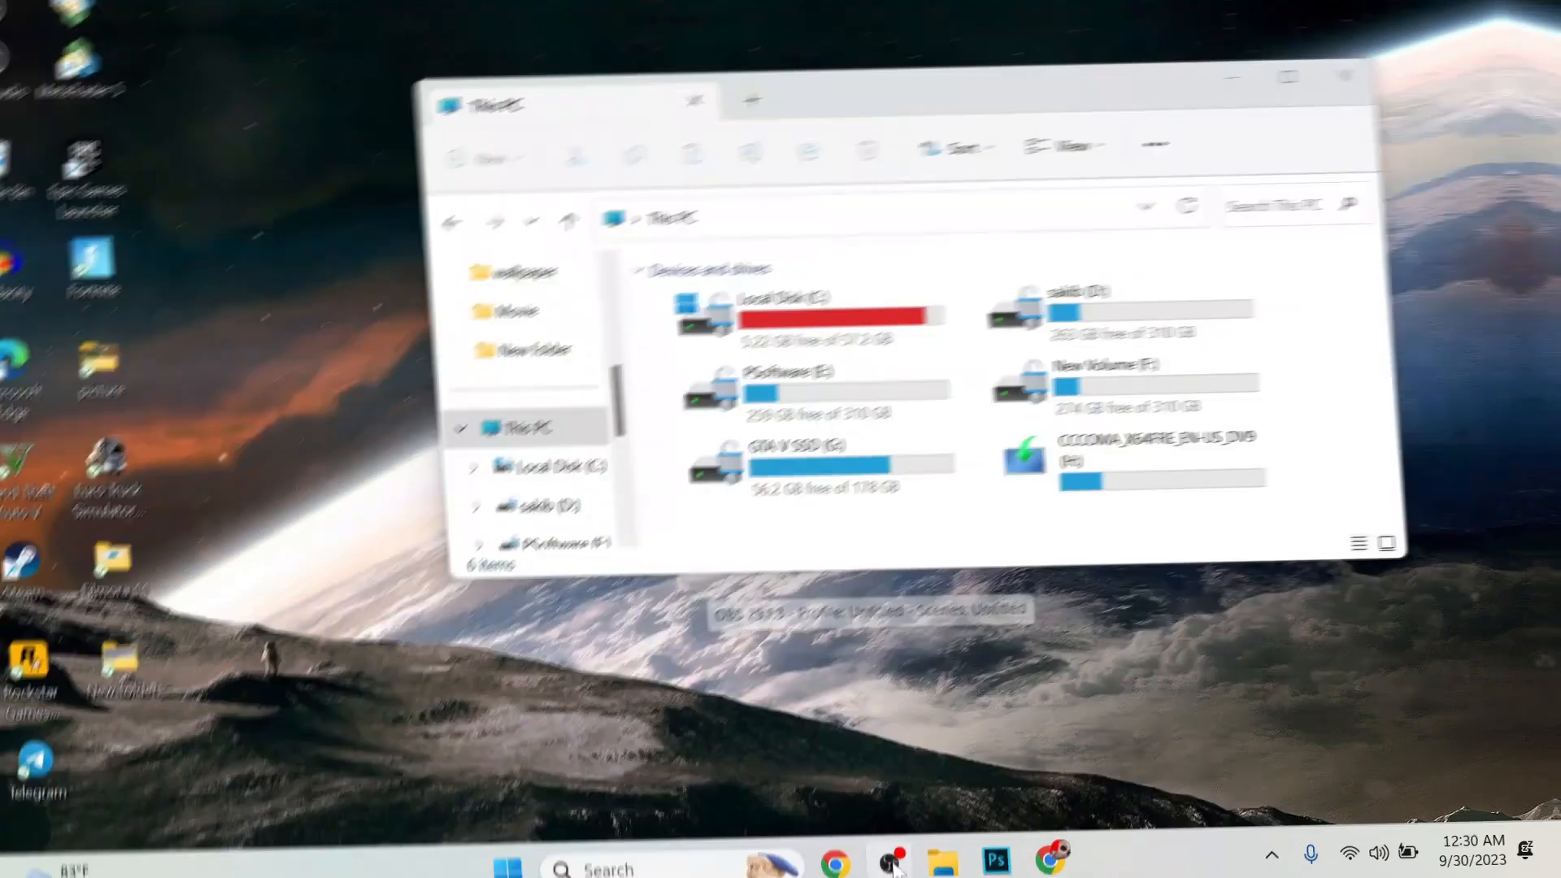